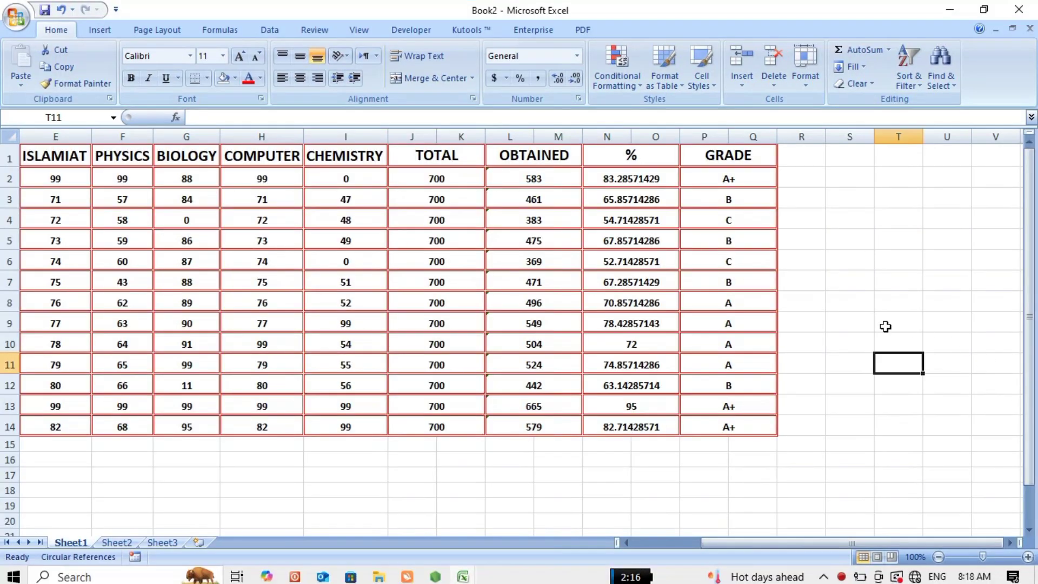
# Look through the mark sheet from the student names across the subject marks to the total, percentage and grade columns.
pyautogui.moveTo(724, 543); pyautogui.dragTo(663, 532)
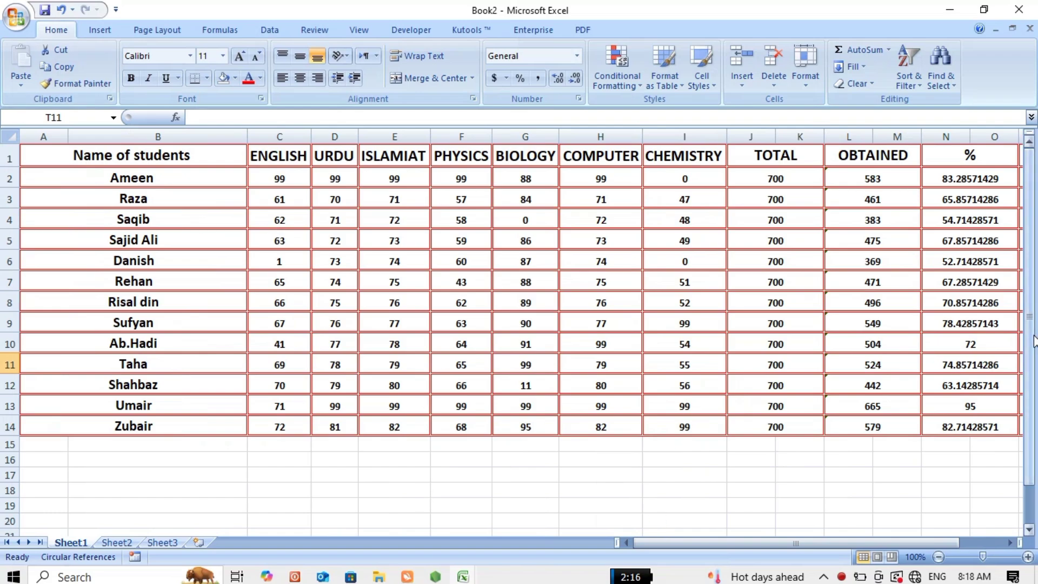
pyautogui.click(484, 301)
pyautogui.press('Right')
pyautogui.press('Right')
pyautogui.press('Right')
pyautogui.press('Right')
pyautogui.press('Right')
pyautogui.press('Right')
pyautogui.press('Right')
pyautogui.press('Right')
pyautogui.press('Right')
pyautogui.press('Right')
pyautogui.press('Right')
pyautogui.press('Right')
pyautogui.press('Right')
pyautogui.press('Right')
pyautogui.press('Right')
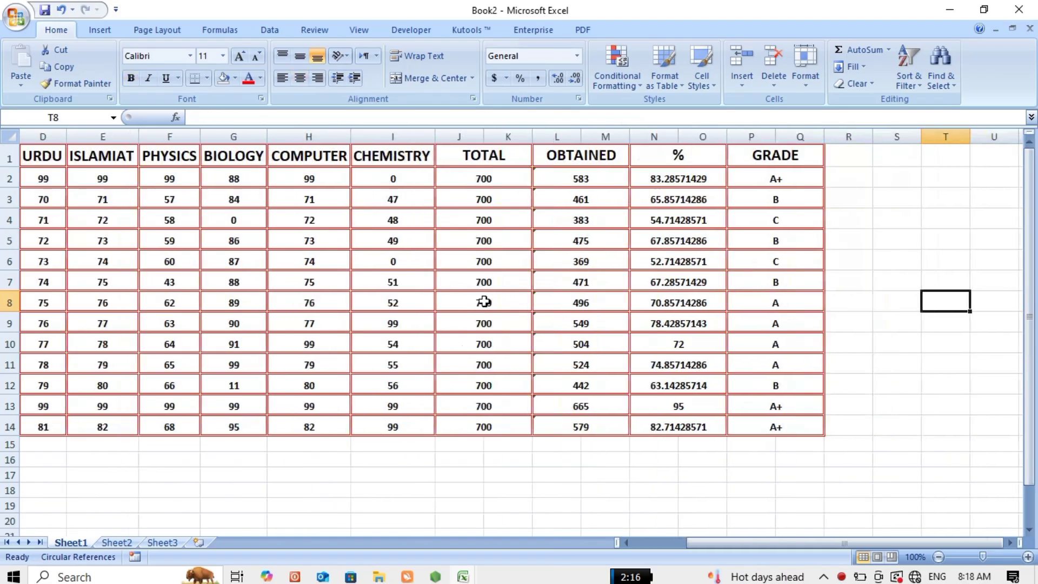
pyautogui.press('Left')
pyautogui.press('Left')
pyautogui.press('Left')
pyautogui.press('Left')
pyautogui.press('Left')
pyautogui.press('Left')
pyautogui.press('Left')
pyautogui.press('Left')
pyautogui.press('Left')
pyautogui.press('Left')
pyautogui.press('Left')
pyautogui.press('Left')
pyautogui.press('Left')
pyautogui.press('Left')
pyautogui.press('Left')
pyautogui.press('Left')
pyautogui.press('Left')
pyautogui.press('Left')
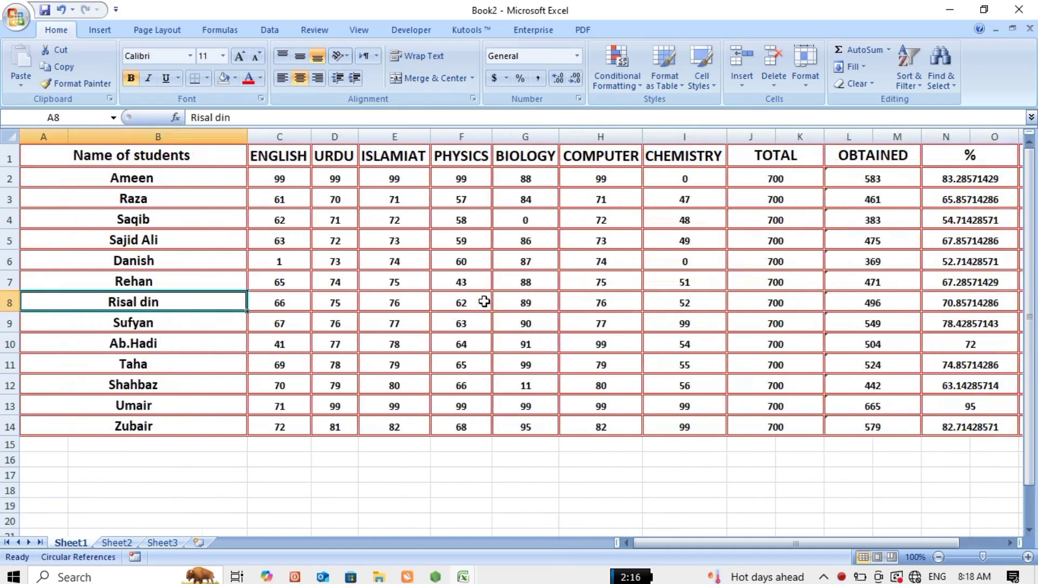
pyautogui.press('Right')
pyautogui.press('Right')
pyautogui.press('Right')
pyautogui.press('Right')
pyautogui.press('Right')
pyautogui.press('Right')
pyautogui.press('Right')
pyautogui.press('Right')
pyautogui.press('Right')
pyautogui.press('Right')
pyautogui.press('Right')
pyautogui.press('Right')
pyautogui.press('Right')
pyautogui.press('Right')
pyautogui.press('Right')
pyautogui.press('Right')
pyautogui.press('Right')
pyautogui.press('Right')
pyautogui.press('Right')
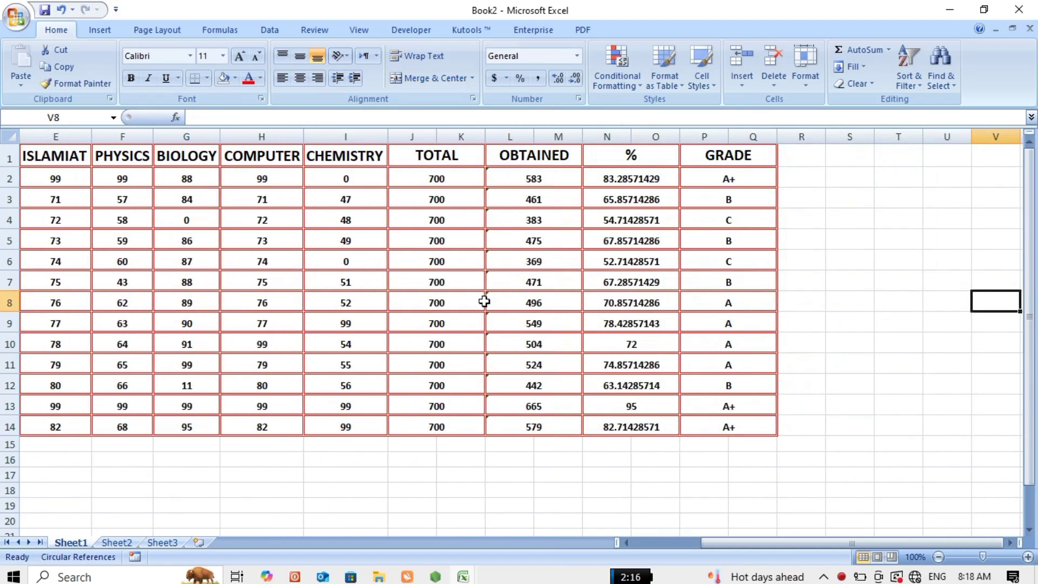
# Examine the conditional formatting options, including highlight rules, data bars, color scales and icon sets.
pyautogui.click(641, 86)
pyautogui.moveTo(640, 114)
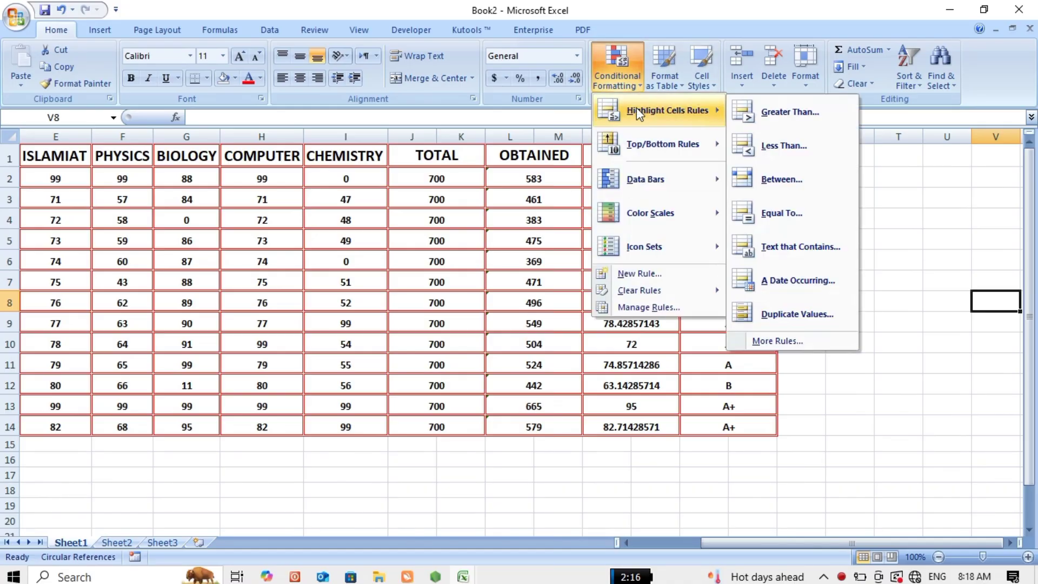
pyautogui.moveTo(641, 135)
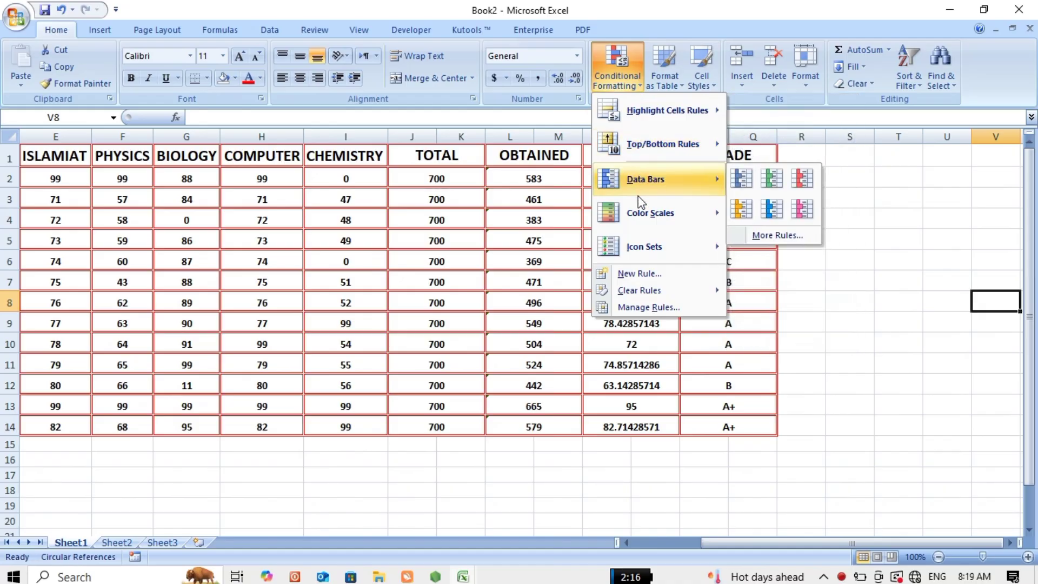
pyautogui.moveTo(638, 212)
pyautogui.moveTo(637, 253)
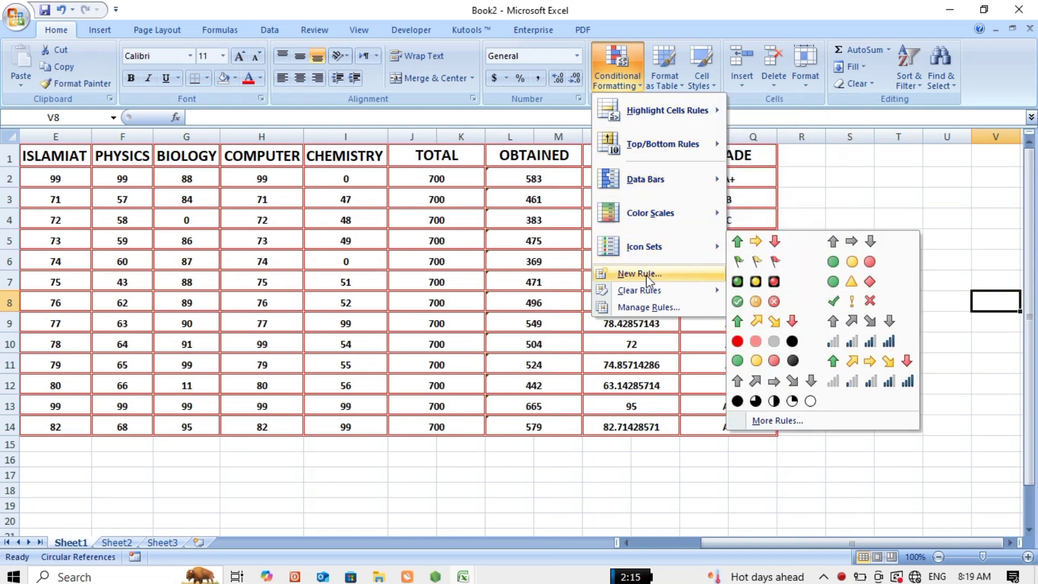
pyautogui.moveTo(645, 296)
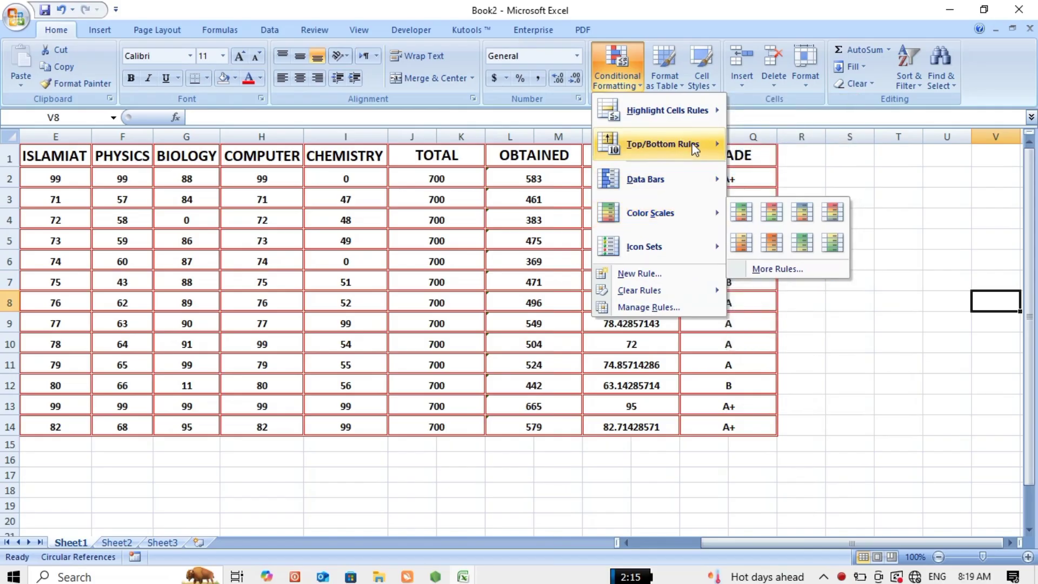
pyautogui.moveTo(692, 119)
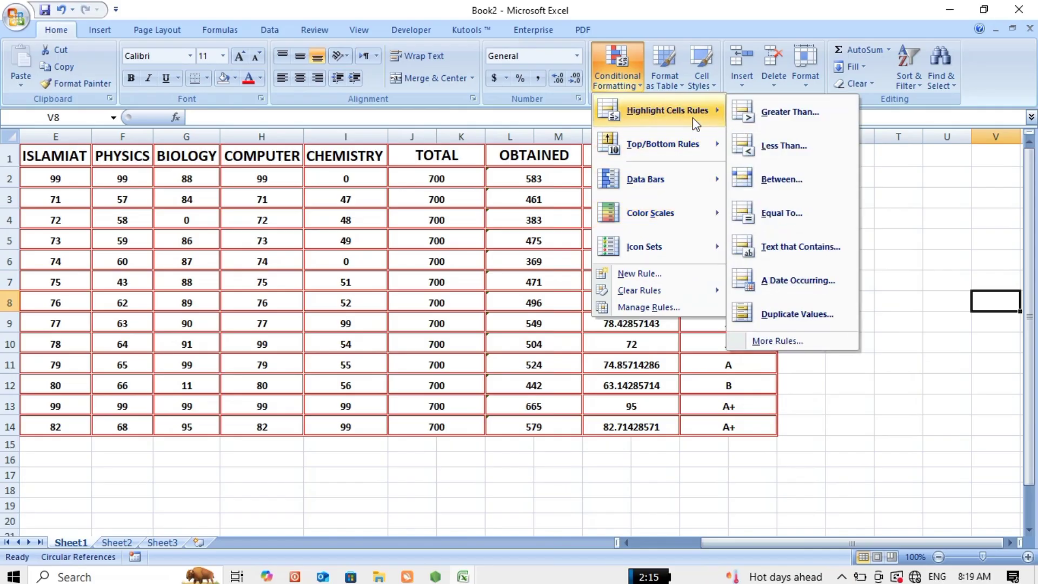
pyautogui.click(532, 221)
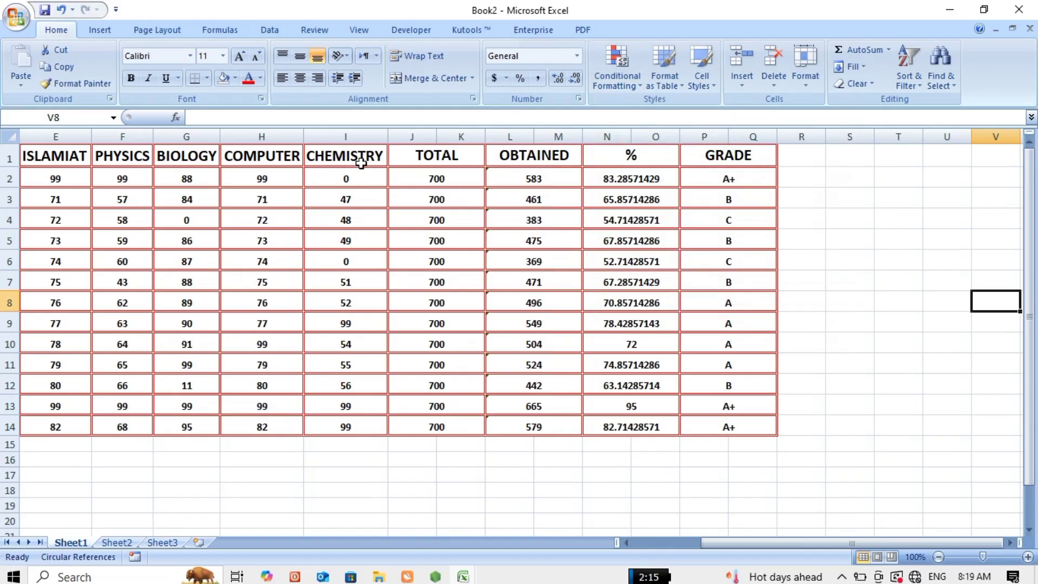
# Create a Greater Than highlight rule for the Chemistry column, cells I1:I14, with 60 as the threshold.
pyautogui.moveTo(362, 162); pyautogui.dragTo(373, 430)
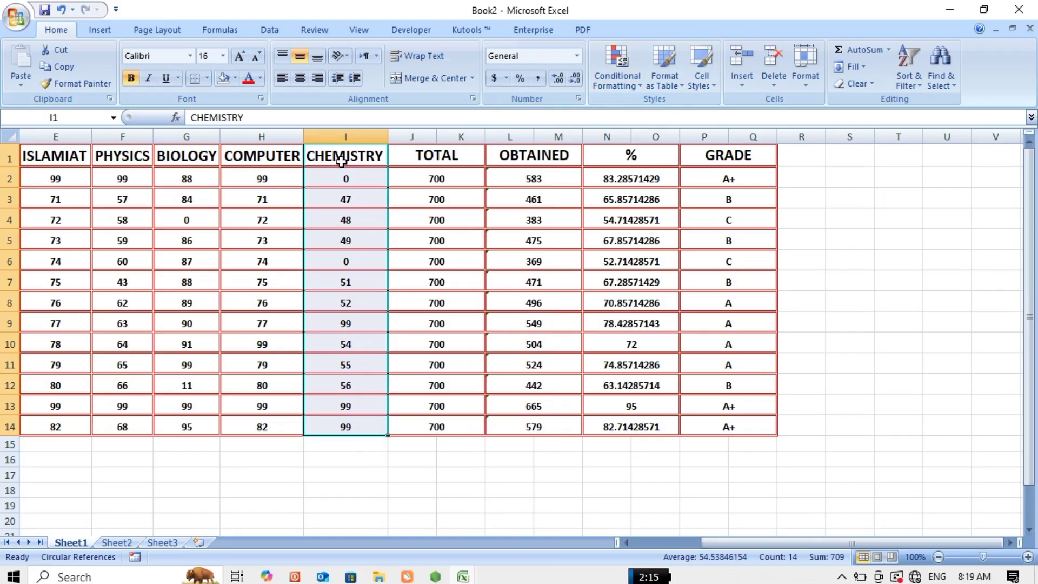
pyautogui.click(628, 87)
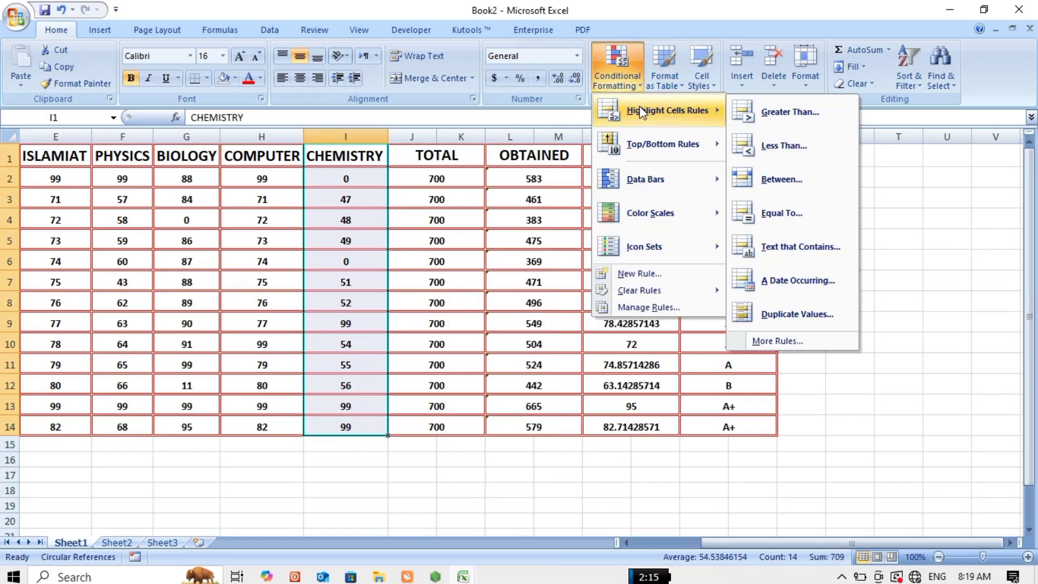
pyautogui.click(743, 113)
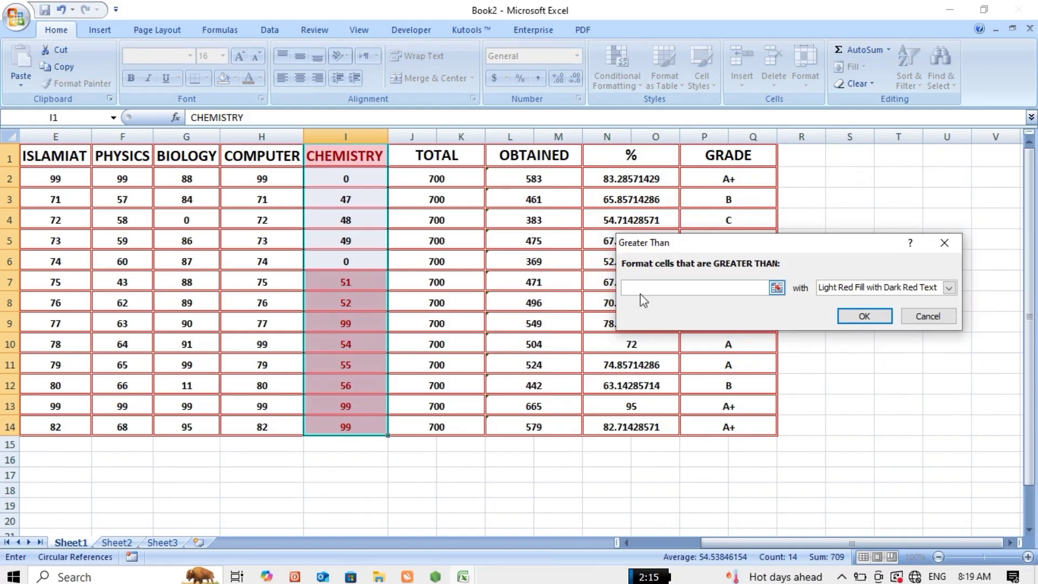
pyautogui.write('60')
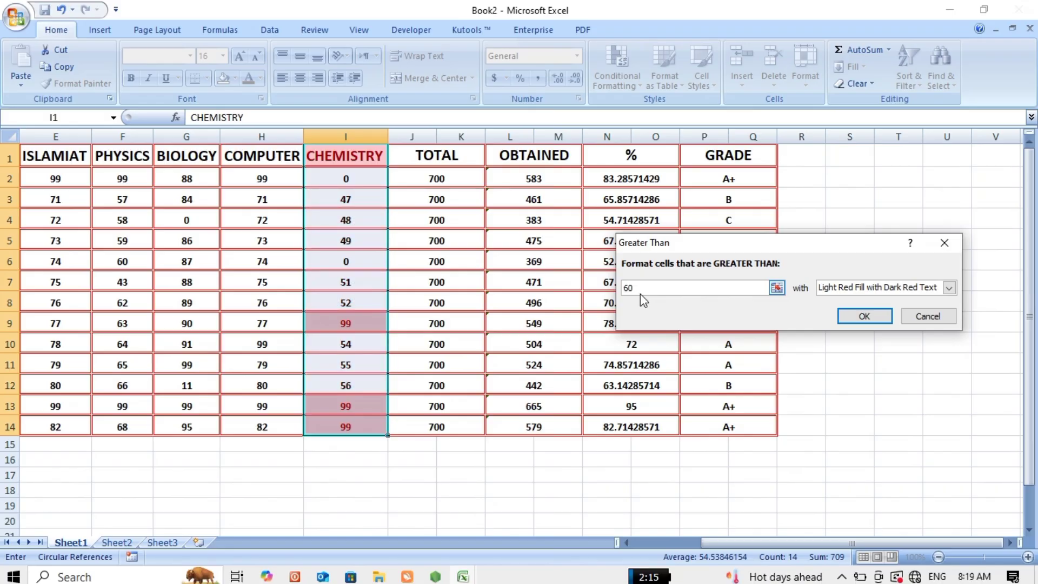
# Give the Greater Than rule a custom format with a yellow background fill and apply it.
pyautogui.click(950, 288)
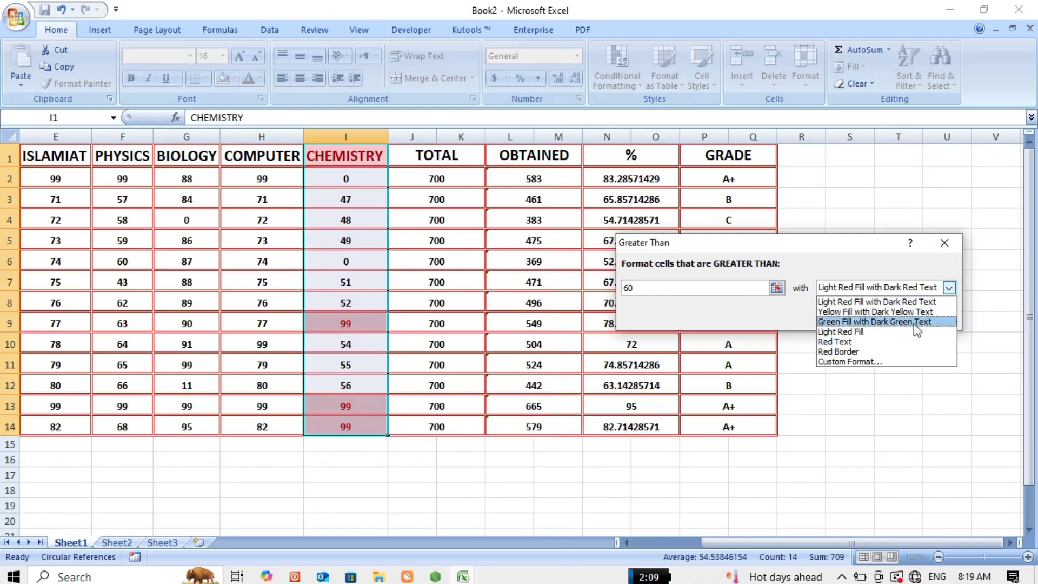
pyautogui.click(902, 362)
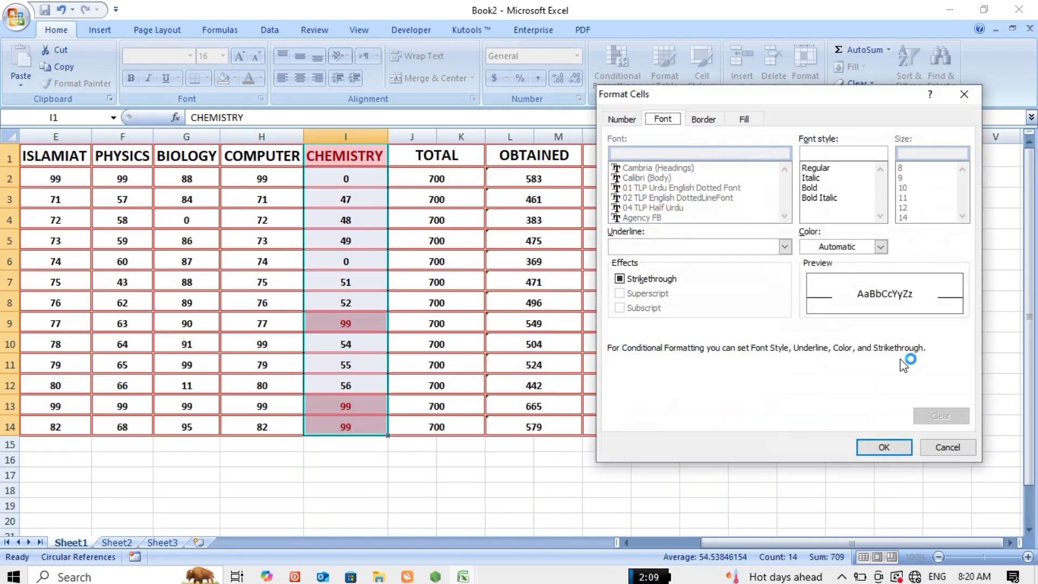
pyautogui.click(743, 120)
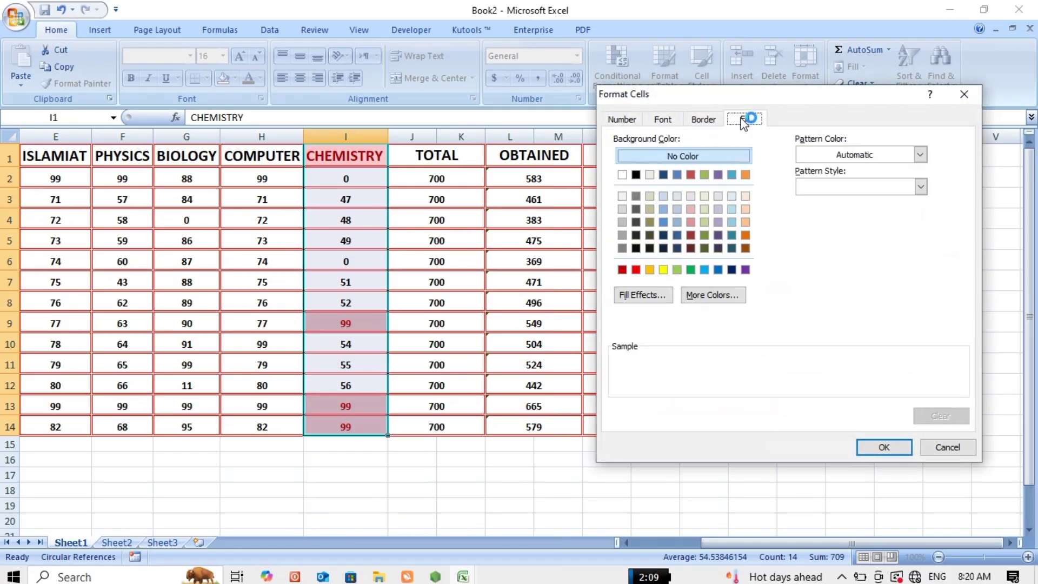
pyautogui.click(664, 271)
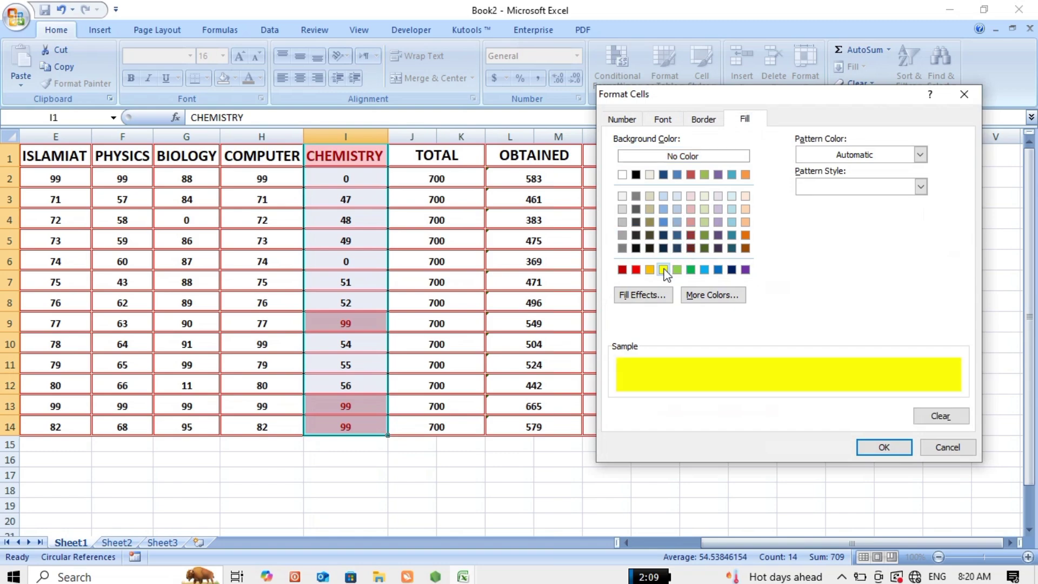
pyautogui.click(861, 452)
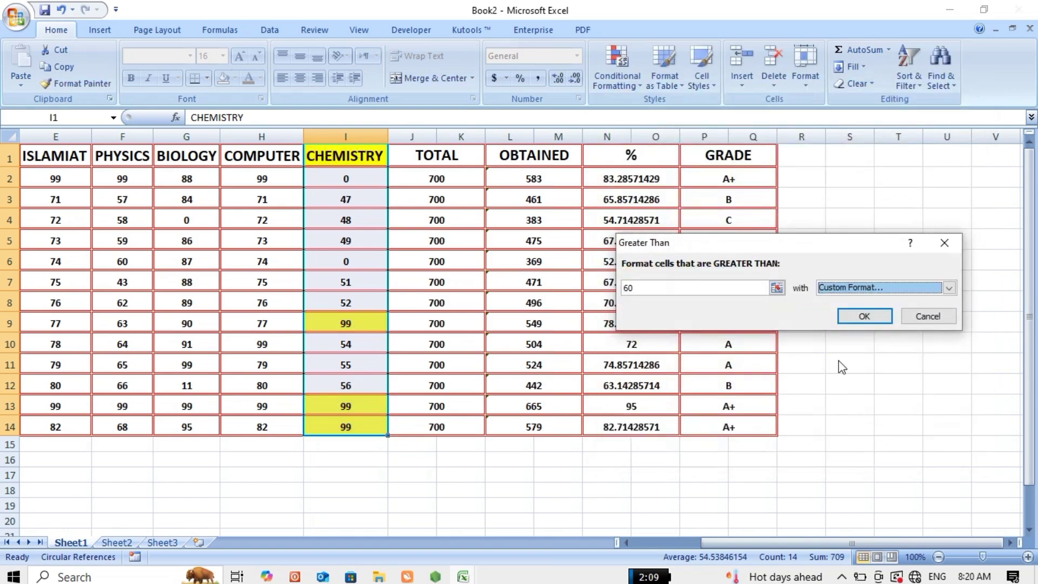
pyautogui.click(862, 316)
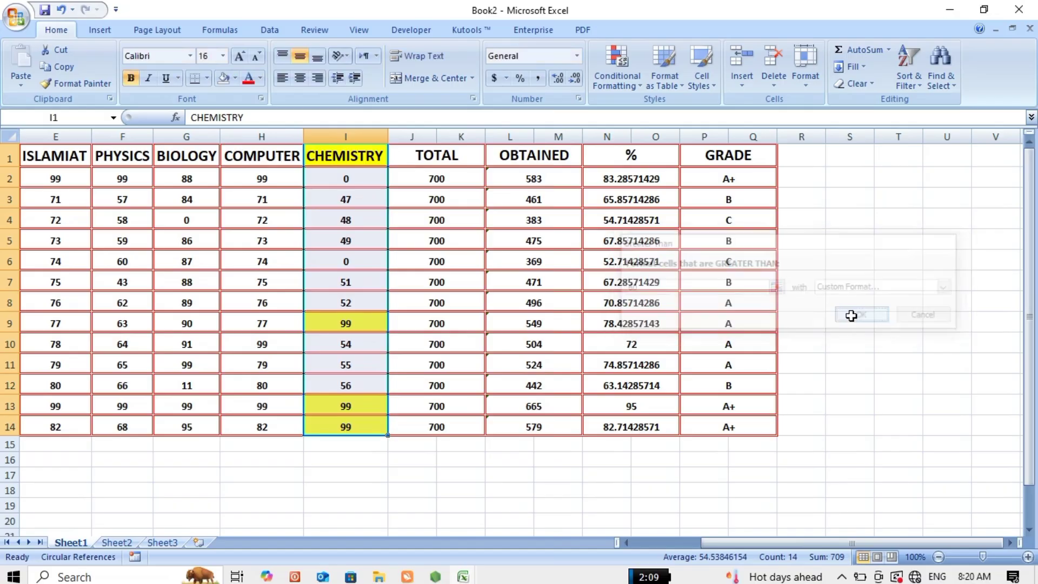
# Check the Chemistry marks one by one to compare the highlighted cells with the others.
pyautogui.click(364, 274)
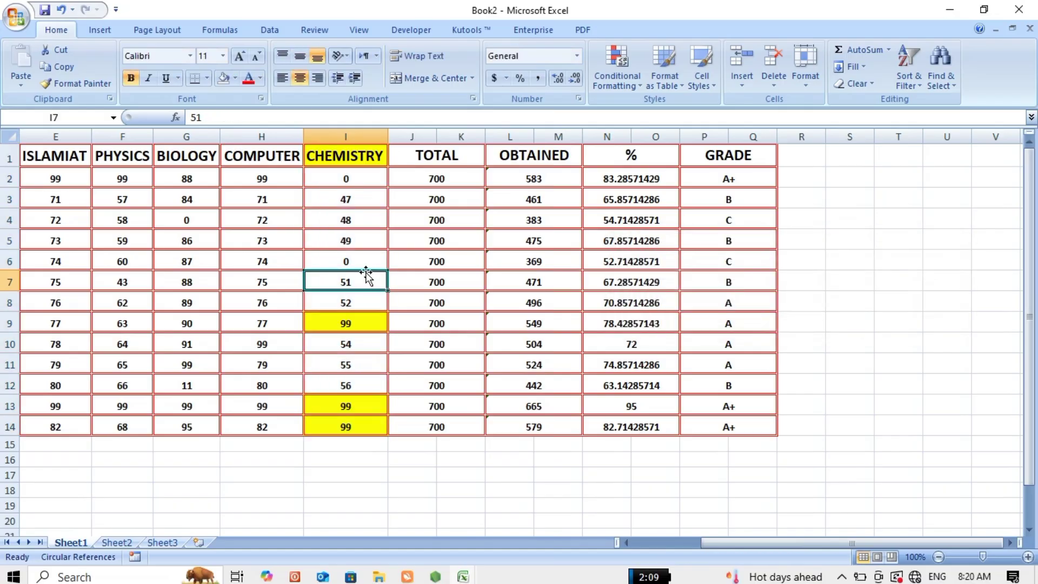
pyautogui.click(328, 155)
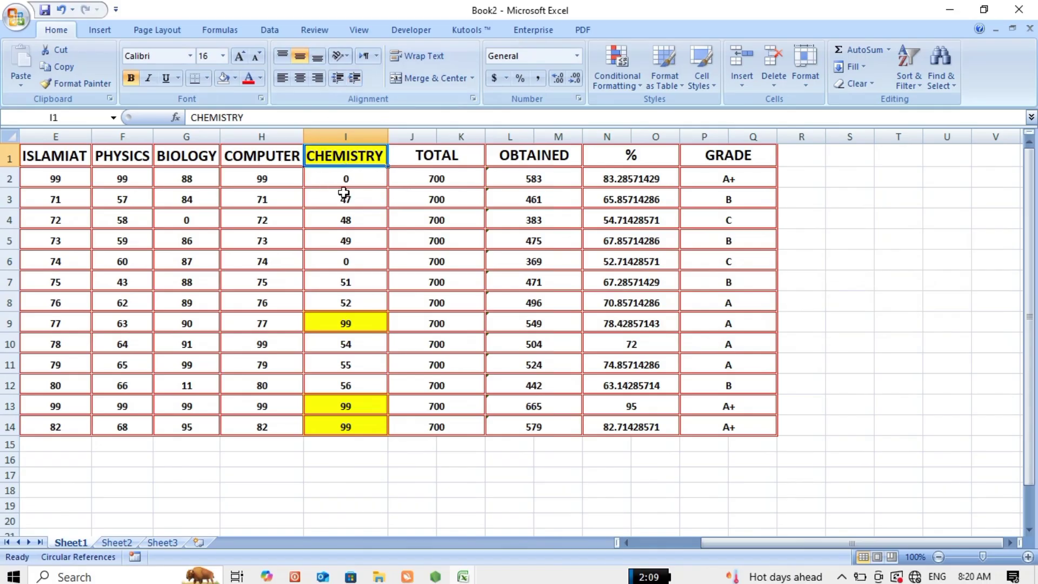
pyautogui.click(340, 328)
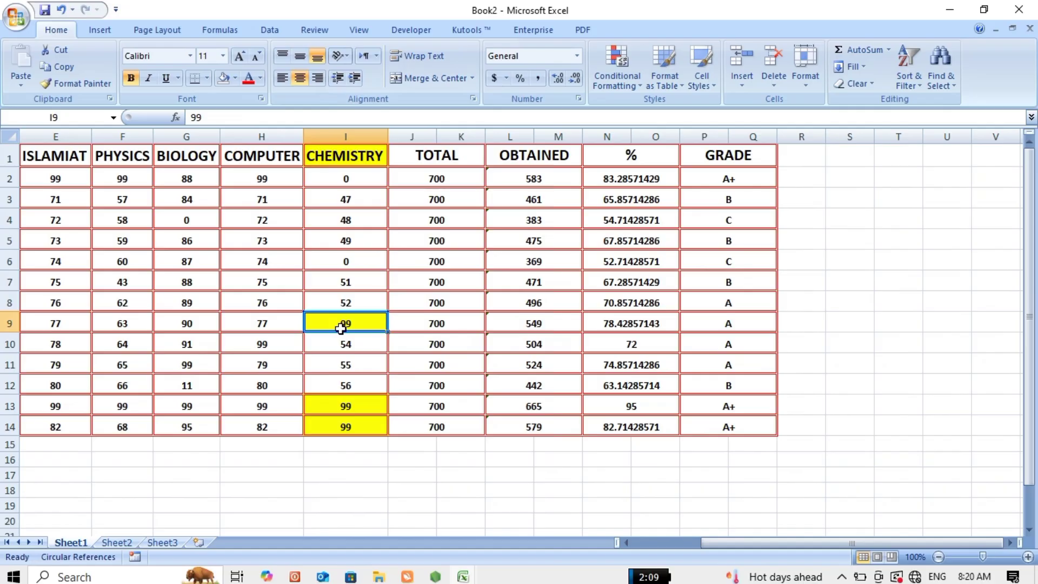
pyautogui.press('Down')
pyautogui.press('Down')
pyautogui.press('Down')
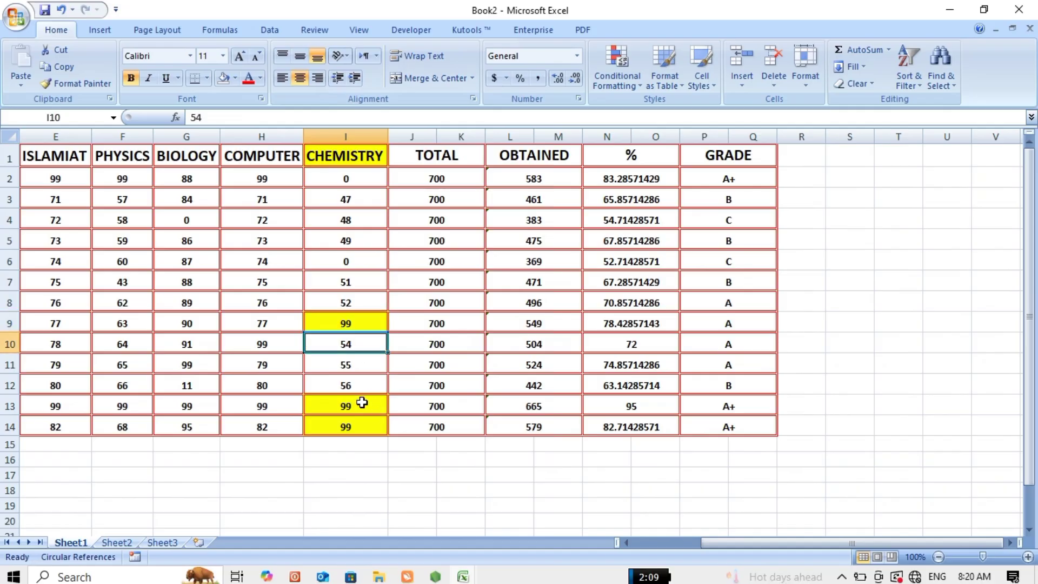
pyautogui.press('Down')
pyautogui.press('Down')
pyautogui.press('Up')
pyautogui.press('Up')
pyautogui.press('Up')
pyautogui.press('Up')
pyautogui.press('Up')
pyautogui.press('Up')
pyautogui.press('Up')
pyautogui.press('Up')
# Test the rule by changing the Chemistry marks in I4 to 67 and in I6 to 70.
pyautogui.click(362, 213)
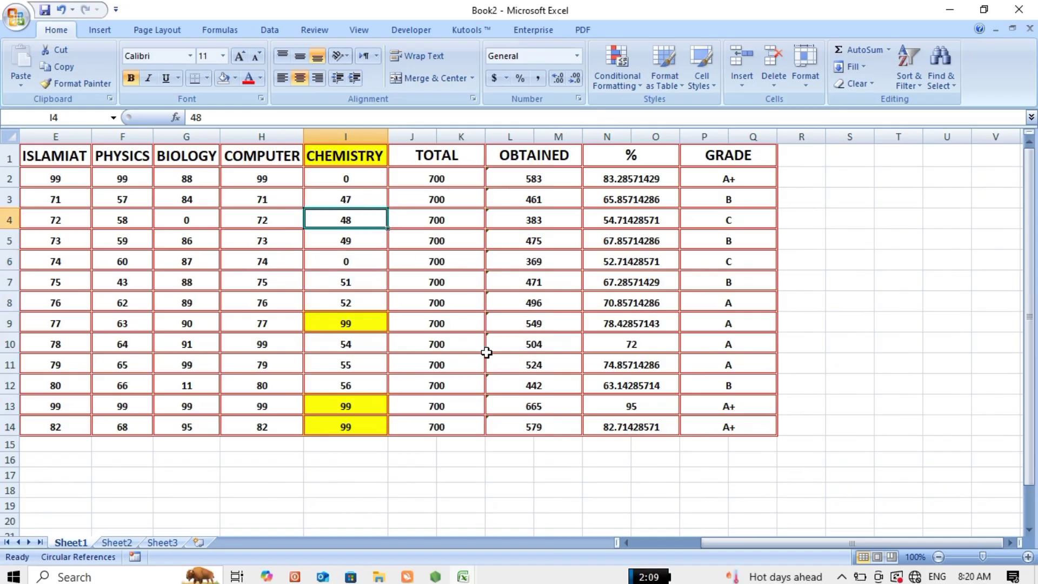
pyautogui.write('67')
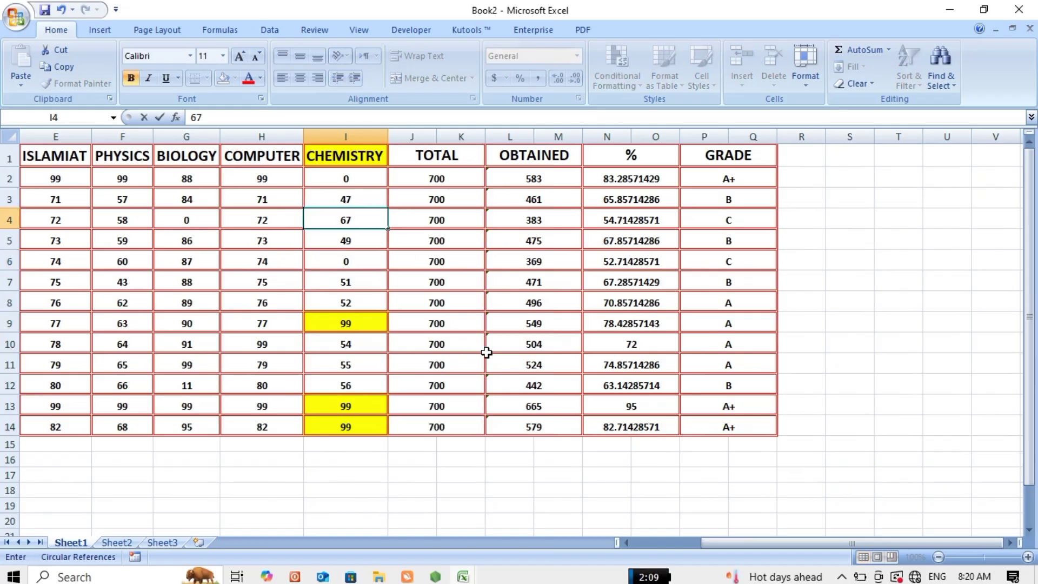
pyautogui.press('Return')
pyautogui.press('Down')
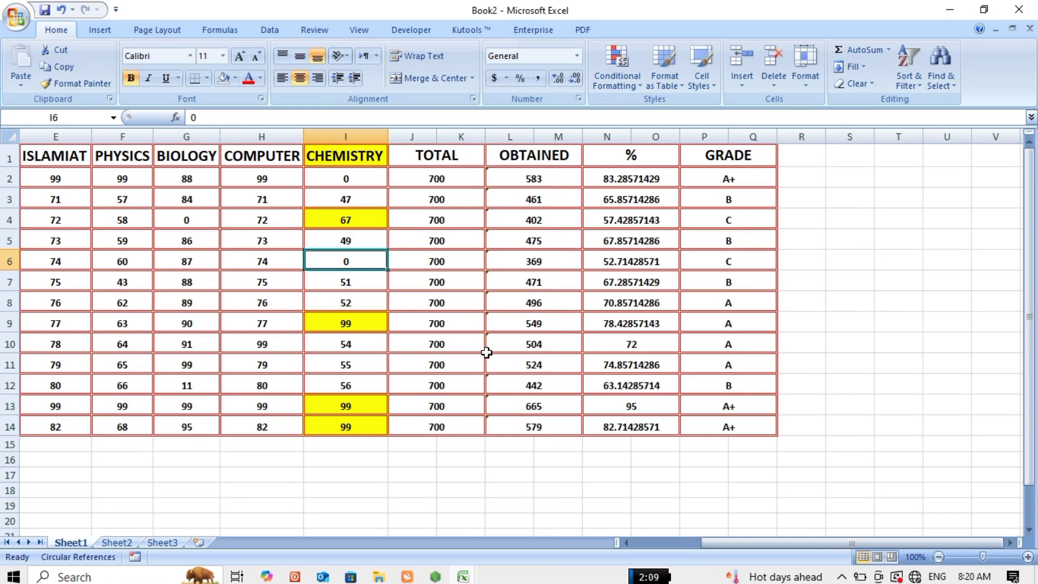
pyautogui.write('70')
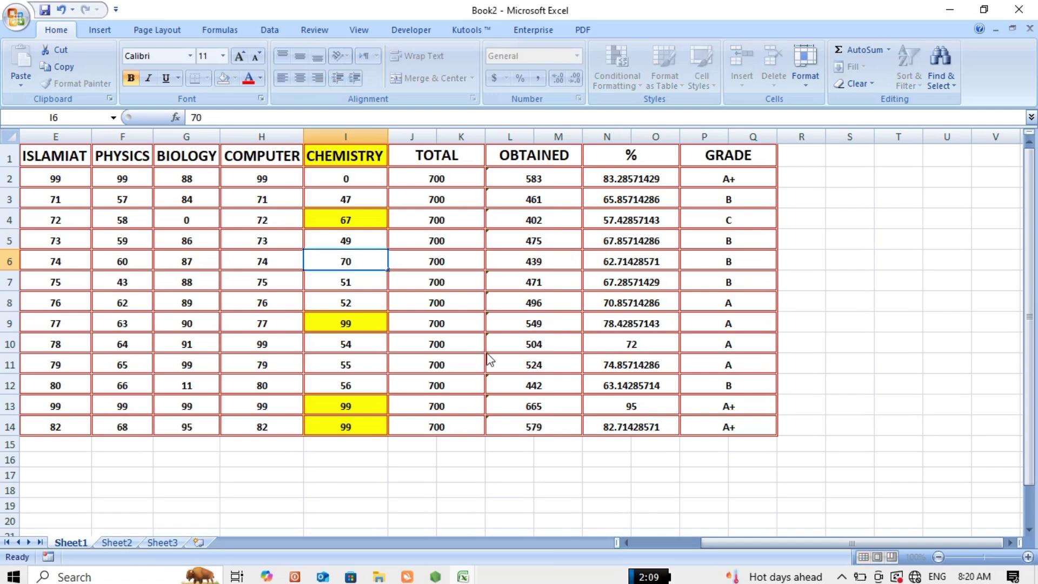
pyautogui.press('Return')
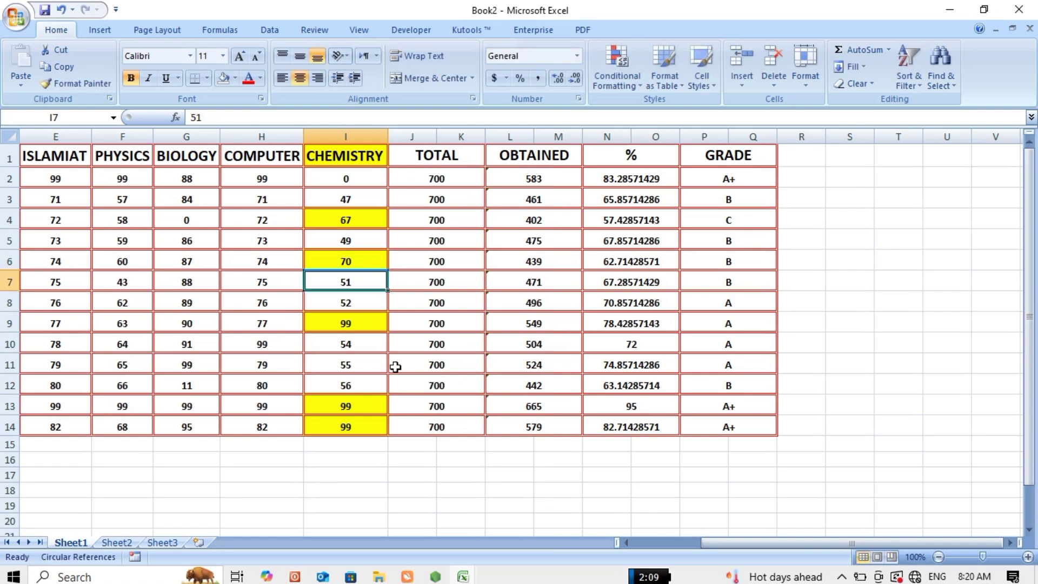
# Change the Chemistry mark in I9 to 55 and check that cell's formatting.
pyautogui.click(323, 321)
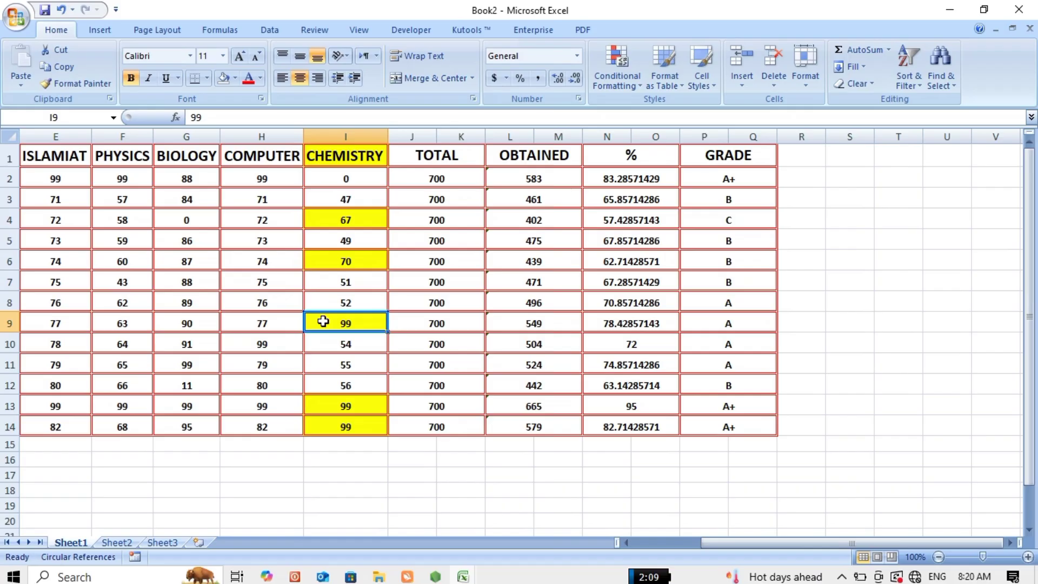
pyautogui.write('55')
pyautogui.press('Return')
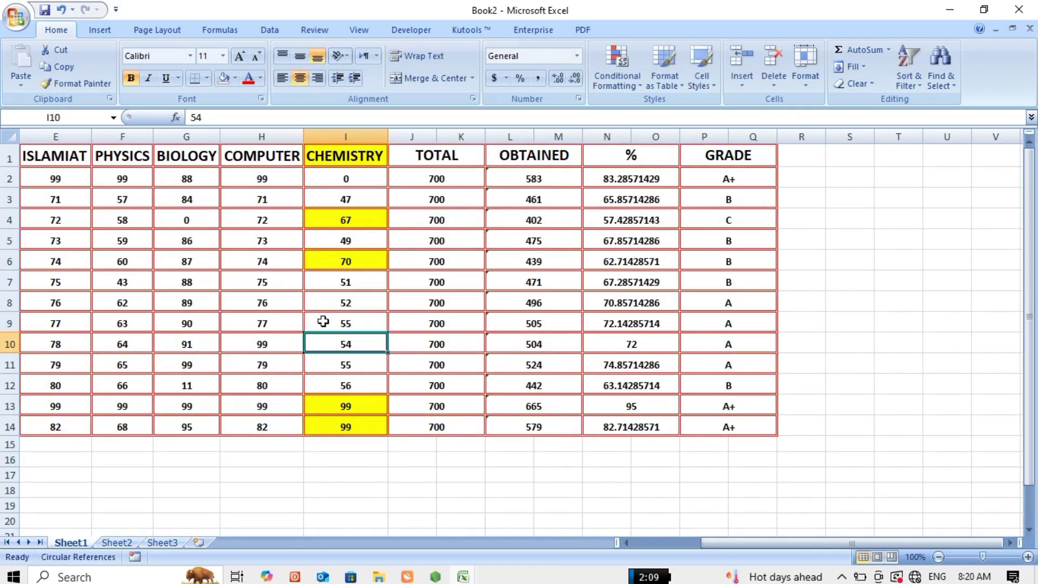
pyautogui.click(361, 323)
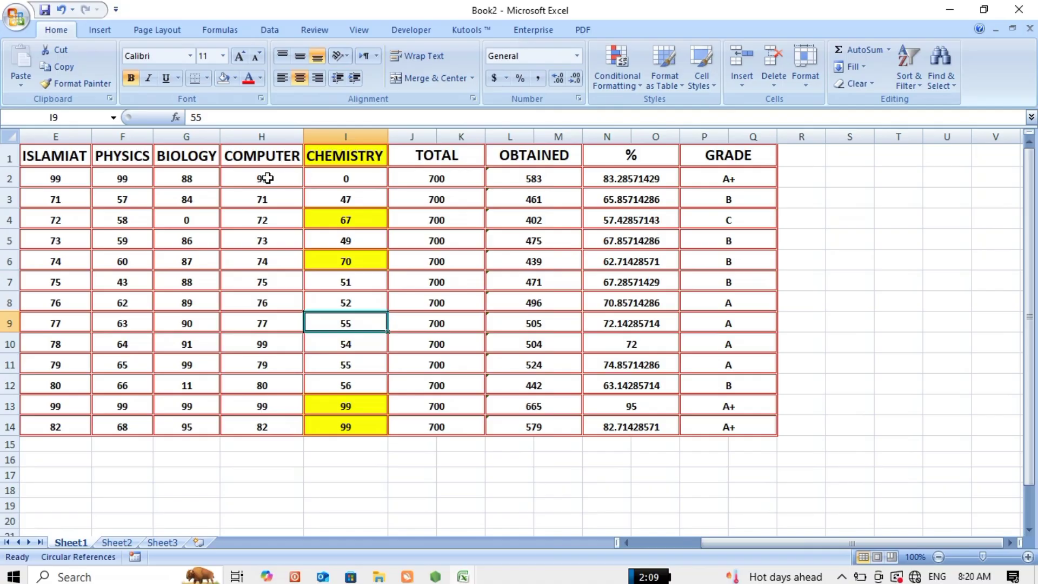
# Apply a Less Than 50 highlight rule to the Computer marks in H2:H13 with Yellow Fill with Dark Yellow Text.
pyautogui.moveTo(267, 178); pyautogui.dragTo(241, 410)
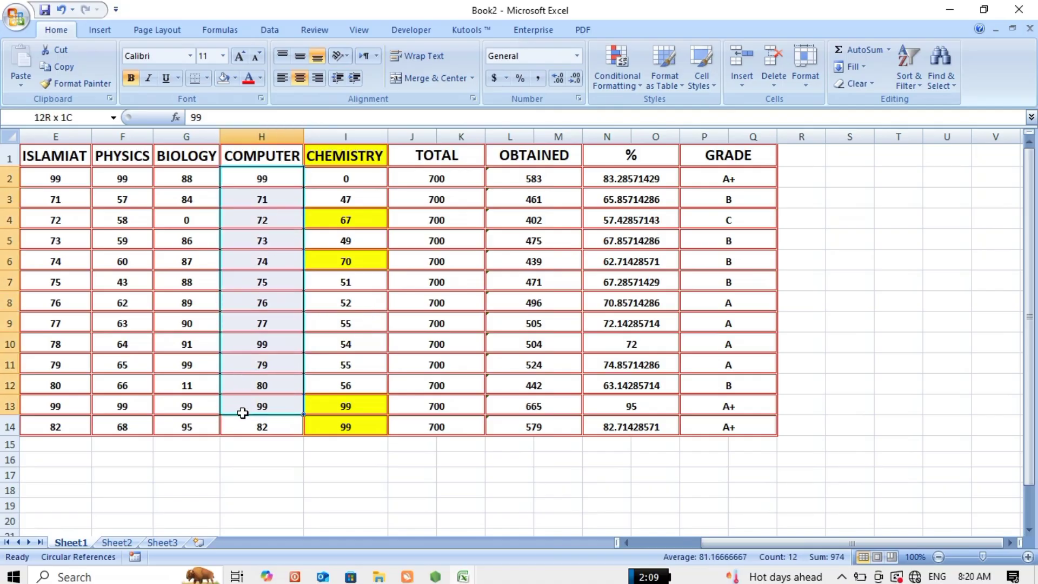
pyautogui.click(614, 87)
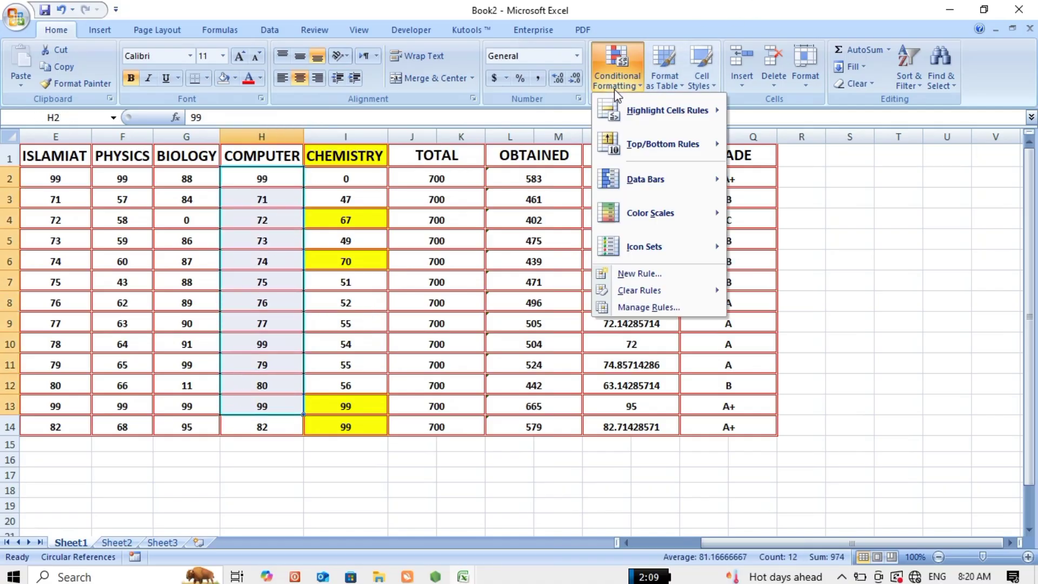
pyautogui.moveTo(638, 112)
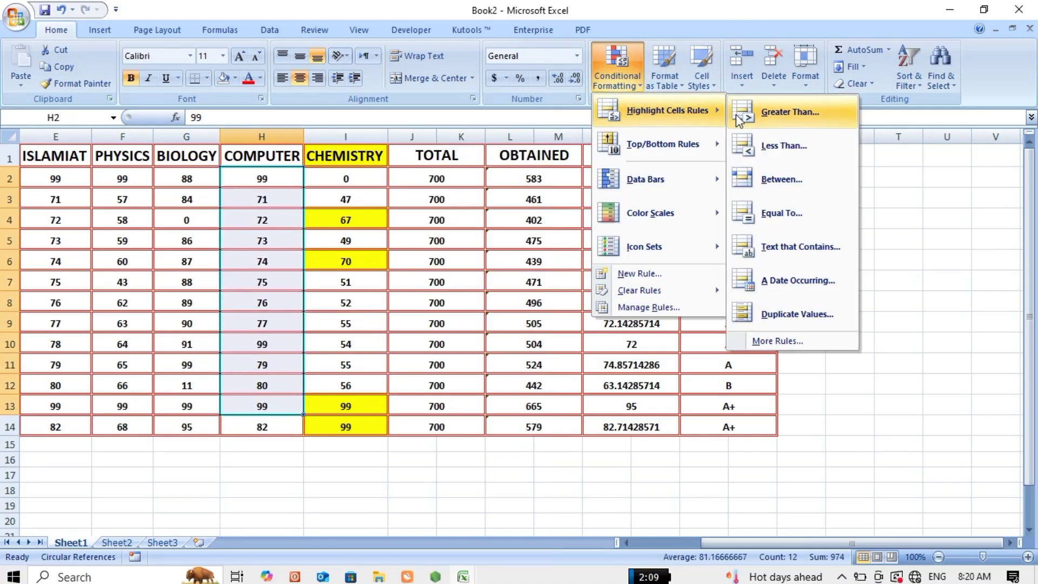
pyautogui.click(753, 145)
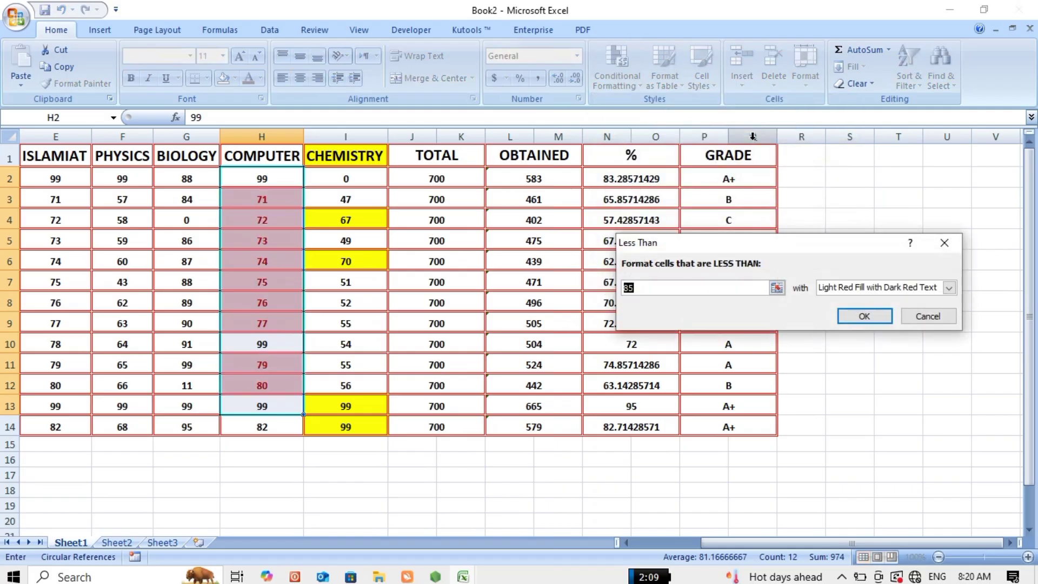
pyautogui.press('BackSpace')
pyautogui.write('50')
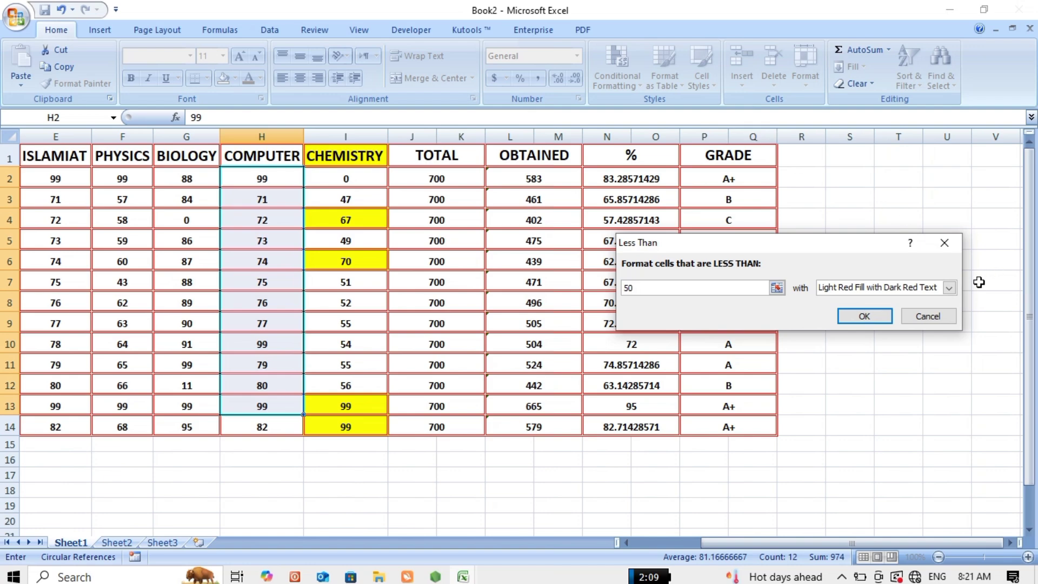
pyautogui.click(949, 287)
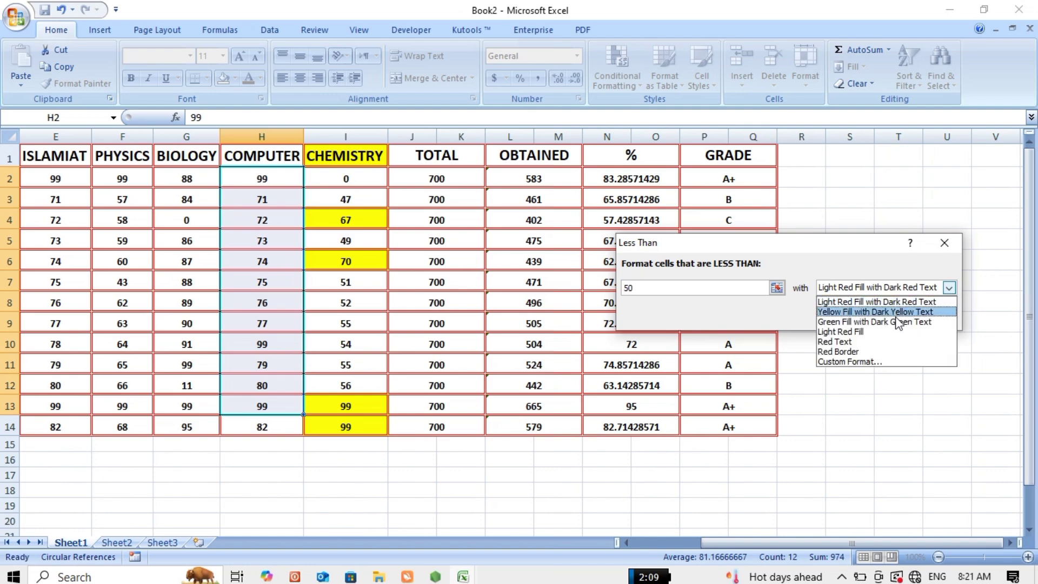
pyautogui.click(901, 312)
pyautogui.click(864, 316)
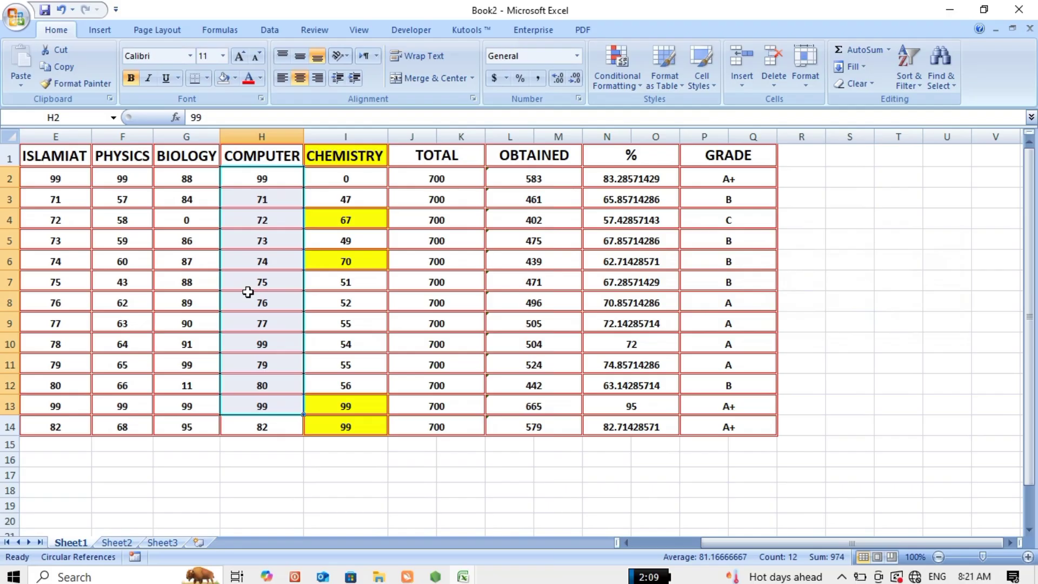
# Test the Less Than rule by changing the Computer marks in H5 to 45 and in H6 to 12.
pyautogui.click(249, 247)
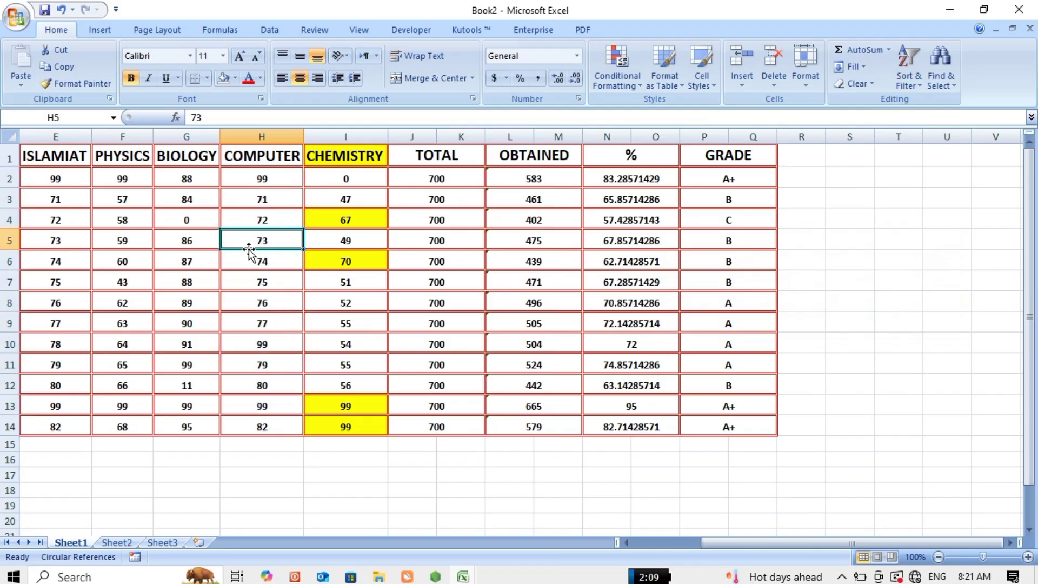
pyautogui.write('45')
pyautogui.press('Return')
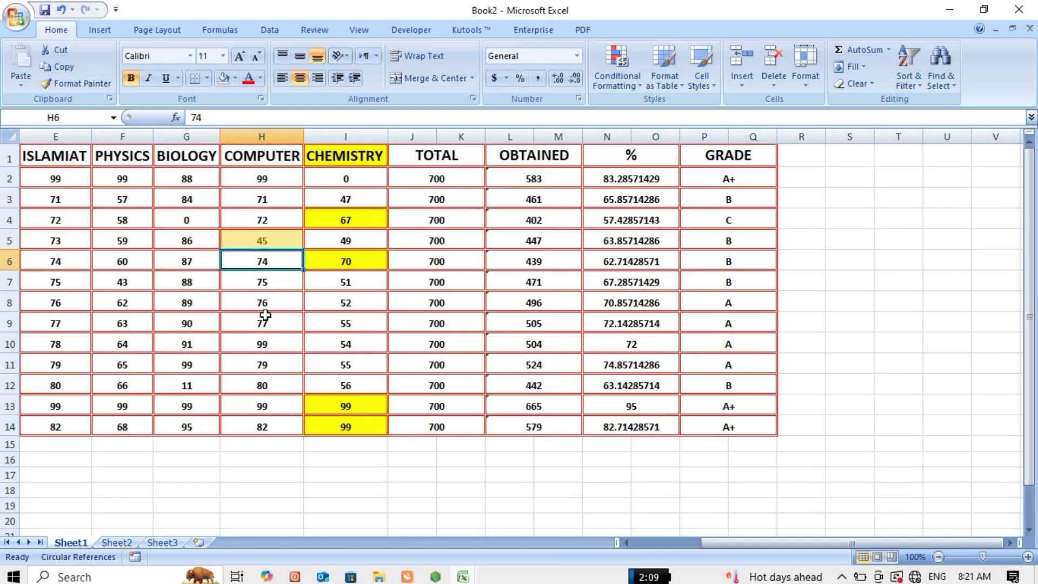
pyautogui.write('12')
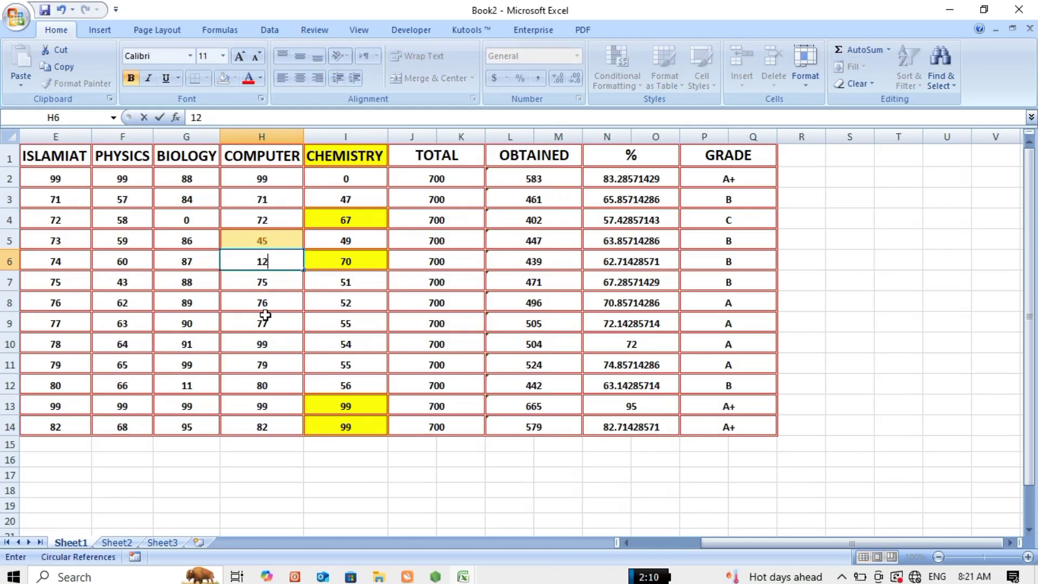
pyautogui.press('Return')
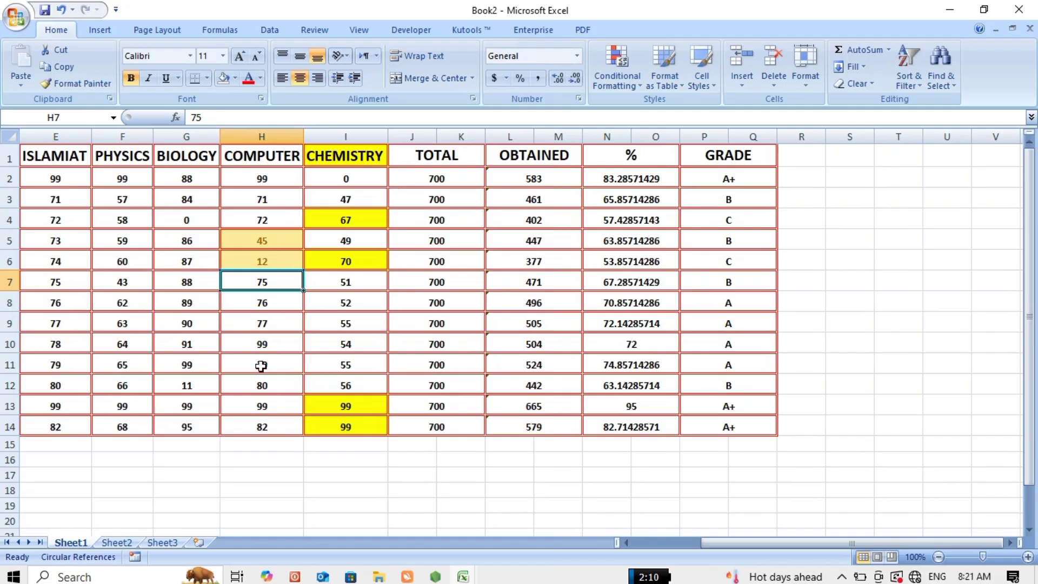
pyautogui.click(334, 259)
pyautogui.click(262, 261)
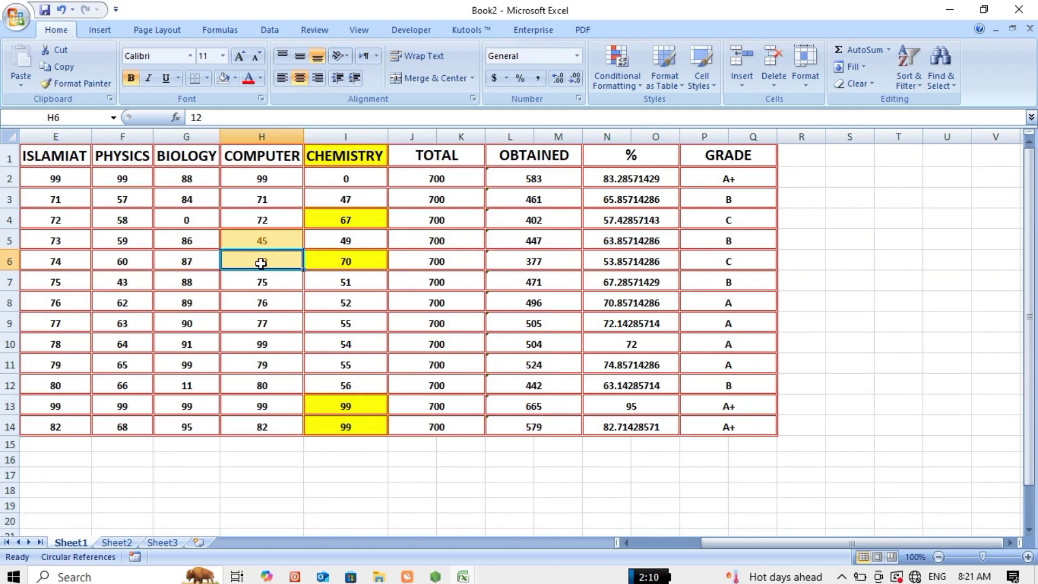
pyautogui.click(196, 178)
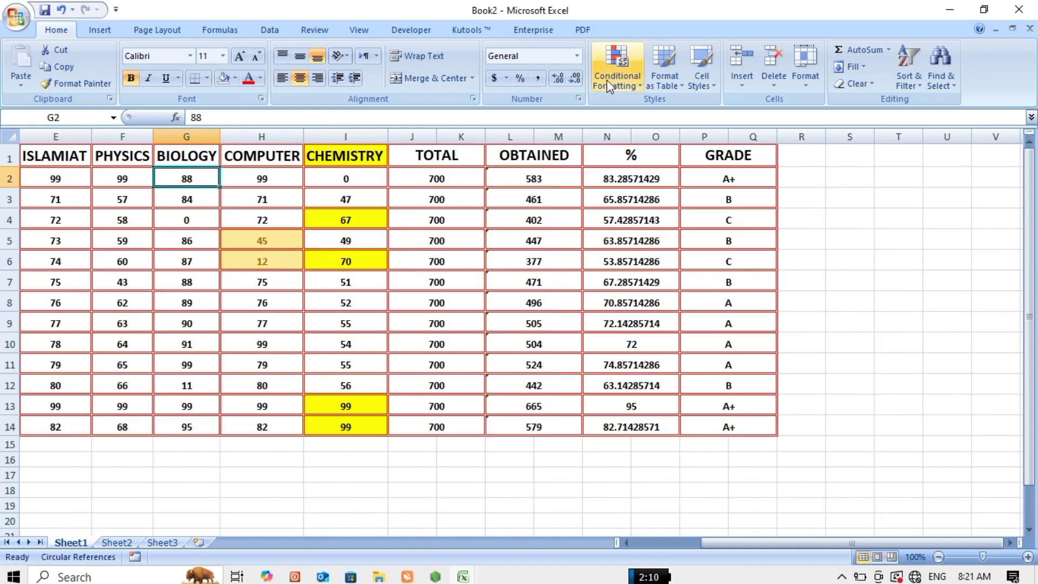
pyautogui.click(630, 82)
pyautogui.moveTo(664, 110)
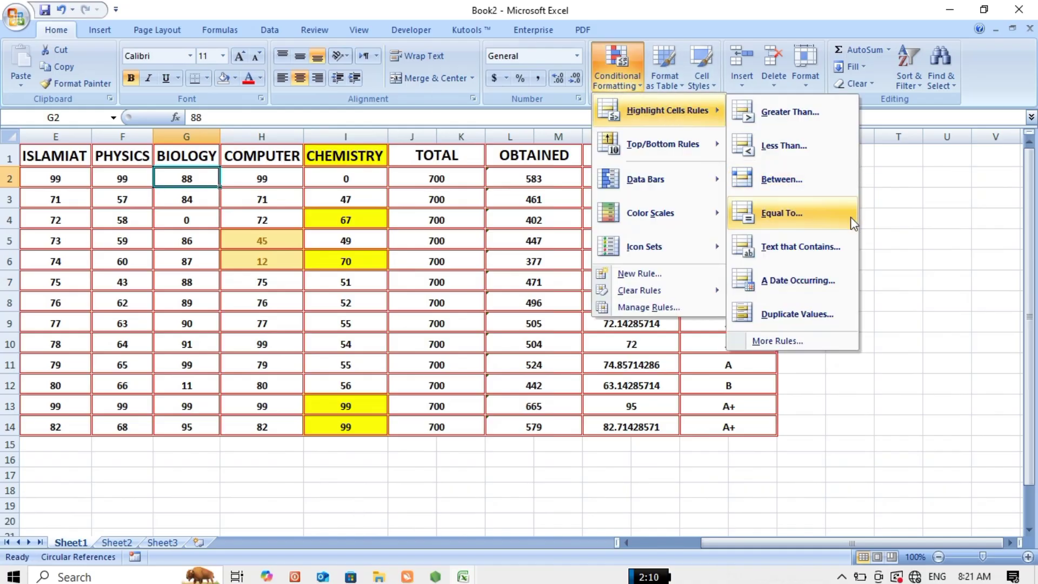
pyautogui.click(180, 170)
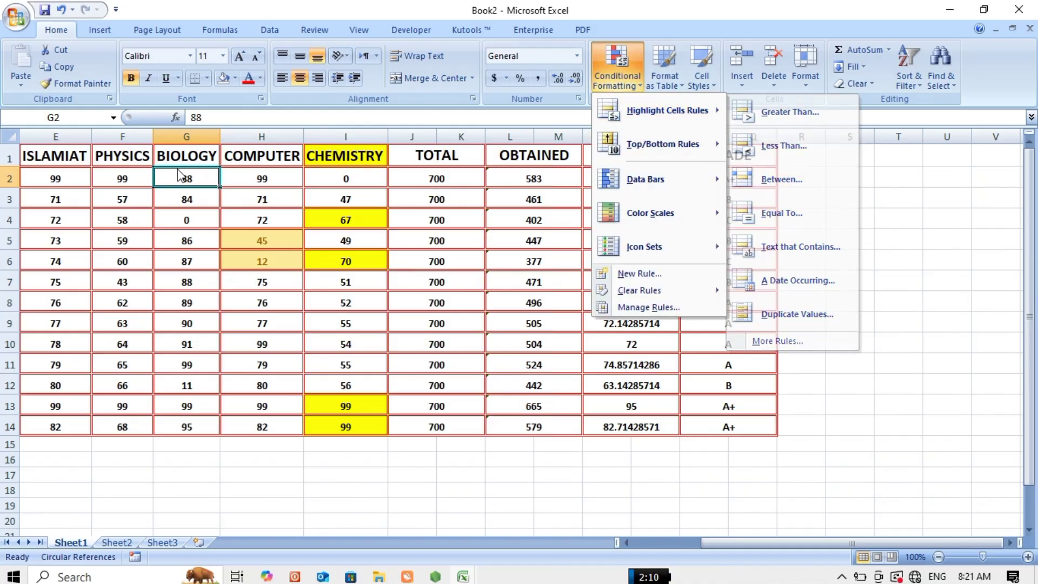
# Apply a Between 50 and 70 highlight rule to the Biology marks in G2:G14 with Light Red Fill with Dark Red Text.
pyautogui.moveTo(179, 173); pyautogui.dragTo(185, 423)
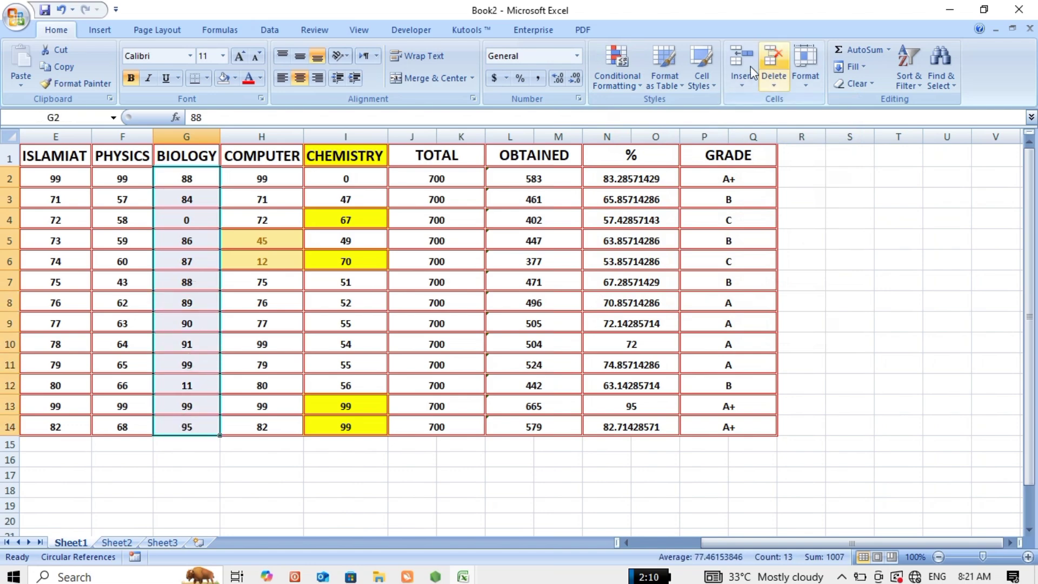
pyautogui.click(627, 89)
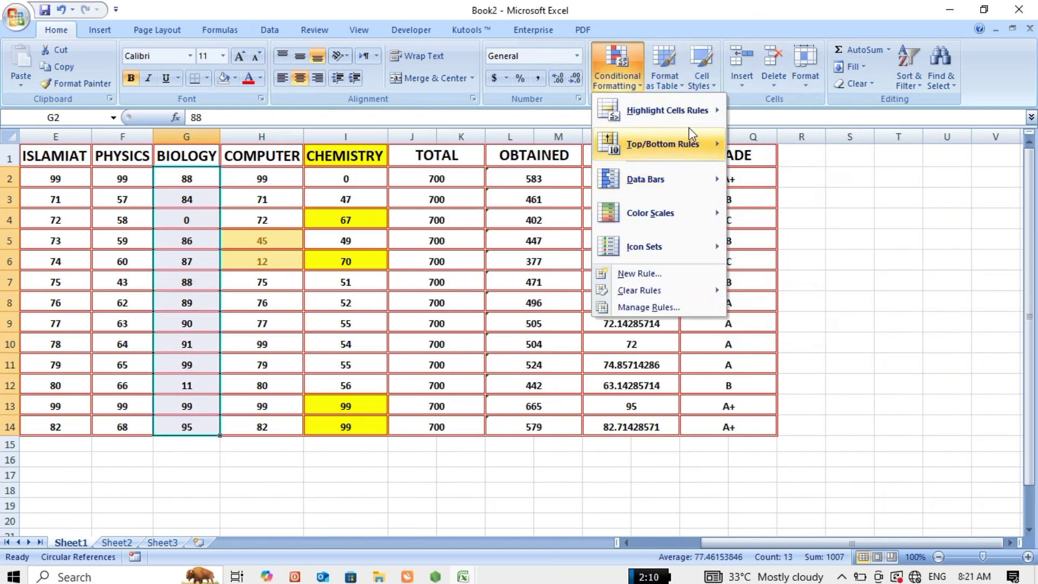
pyautogui.moveTo(695, 123)
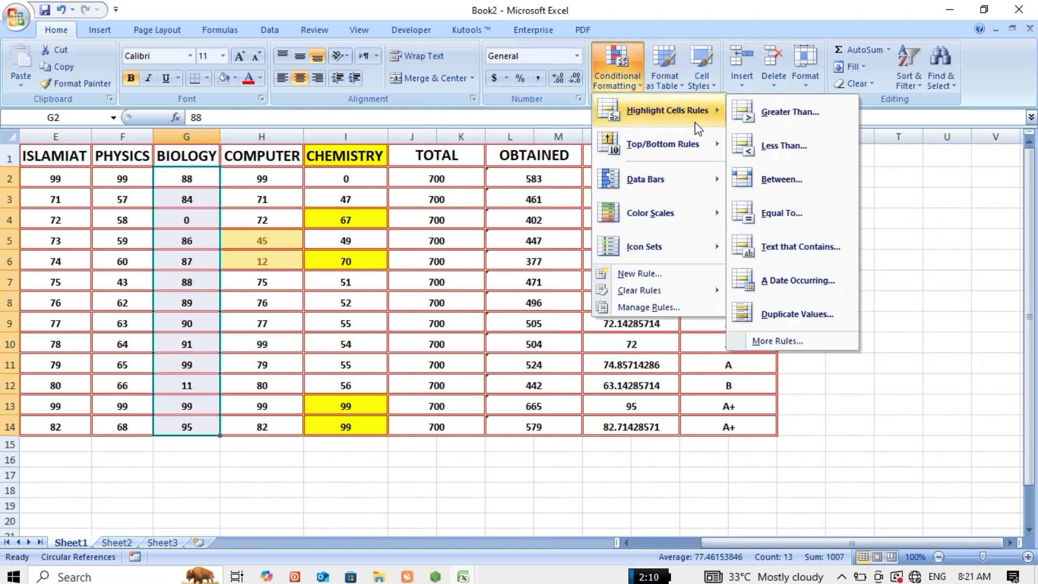
pyautogui.click(778, 190)
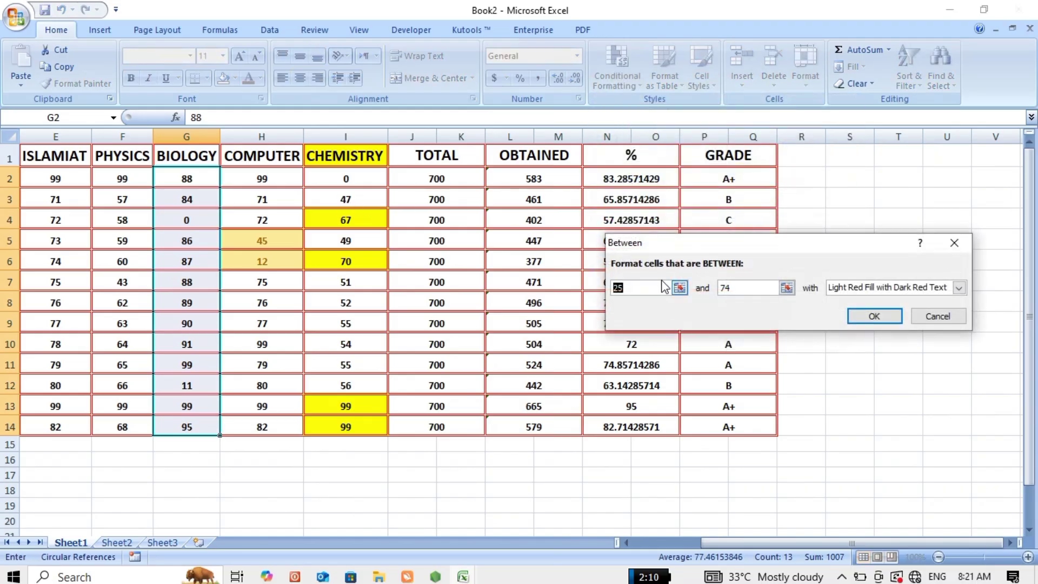
pyautogui.press('BackSpace')
pyautogui.write('50')
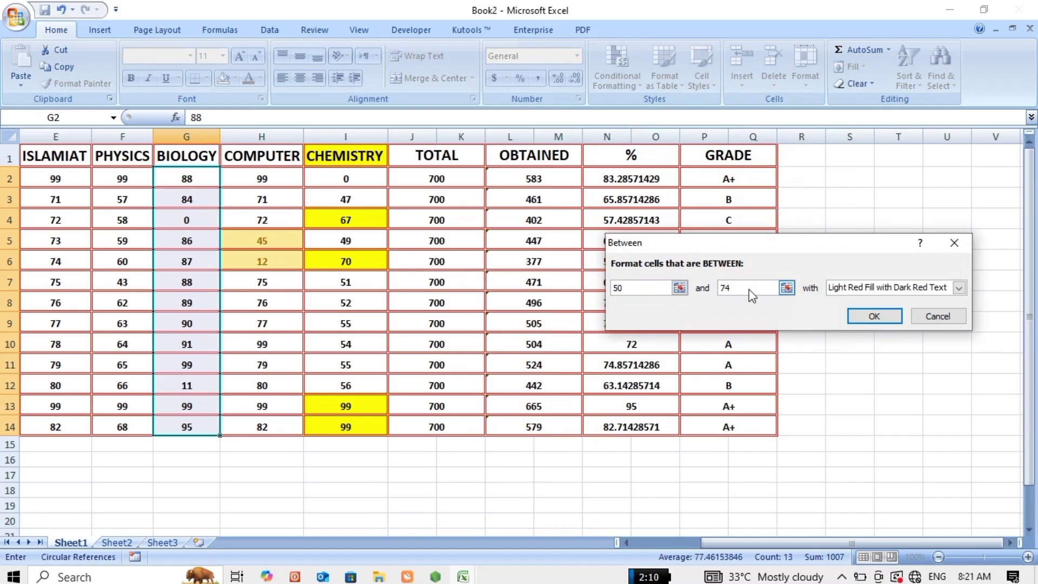
pyautogui.click(750, 289)
pyautogui.press('BackSpace')
pyautogui.write('0')
pyautogui.click(871, 316)
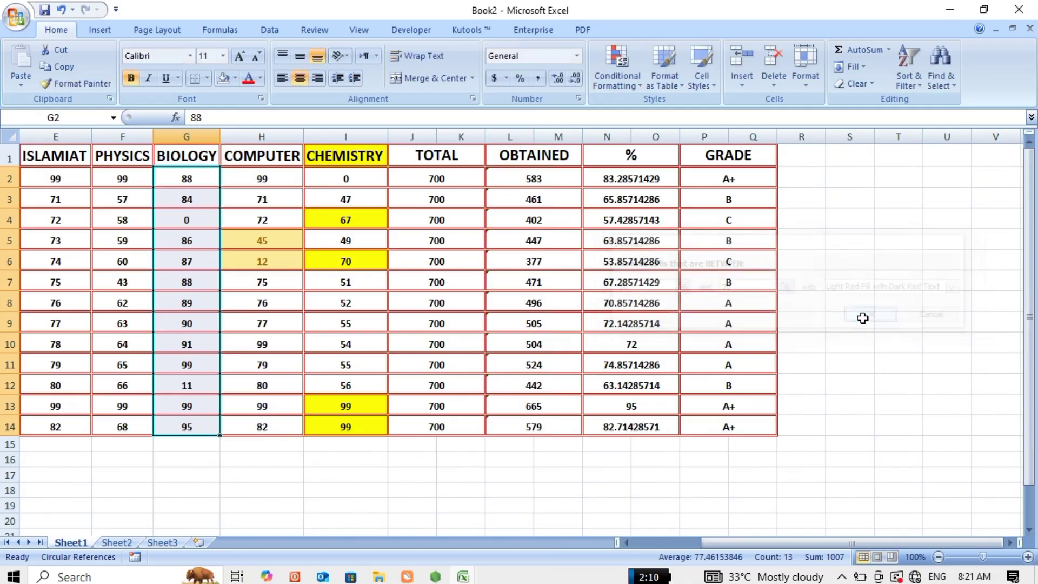
# Test the Between rule by changing the Biology marks in G6 to 60 and in G8 to 70.
pyautogui.click(215, 179)
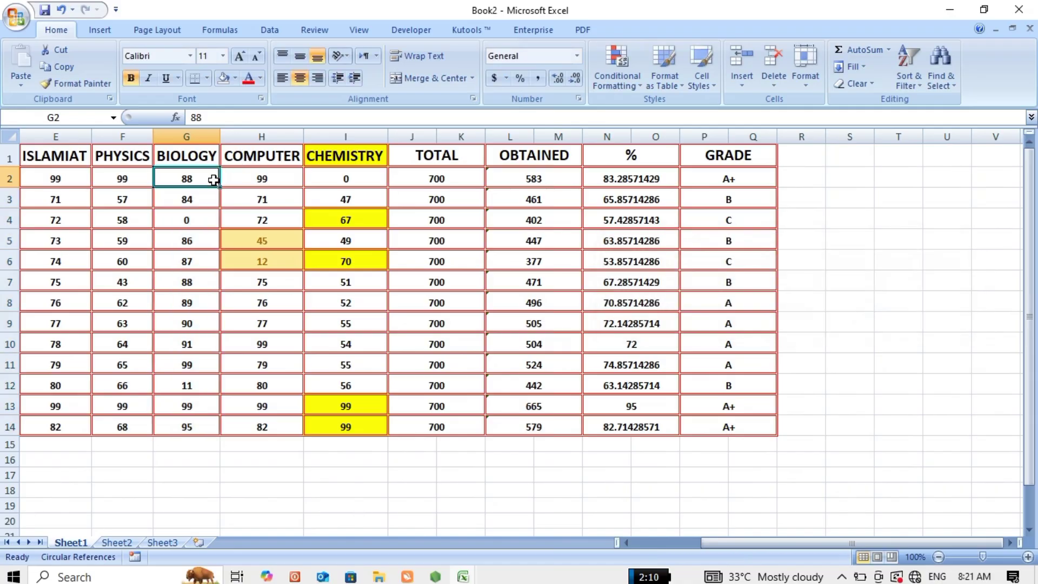
pyautogui.click(200, 260)
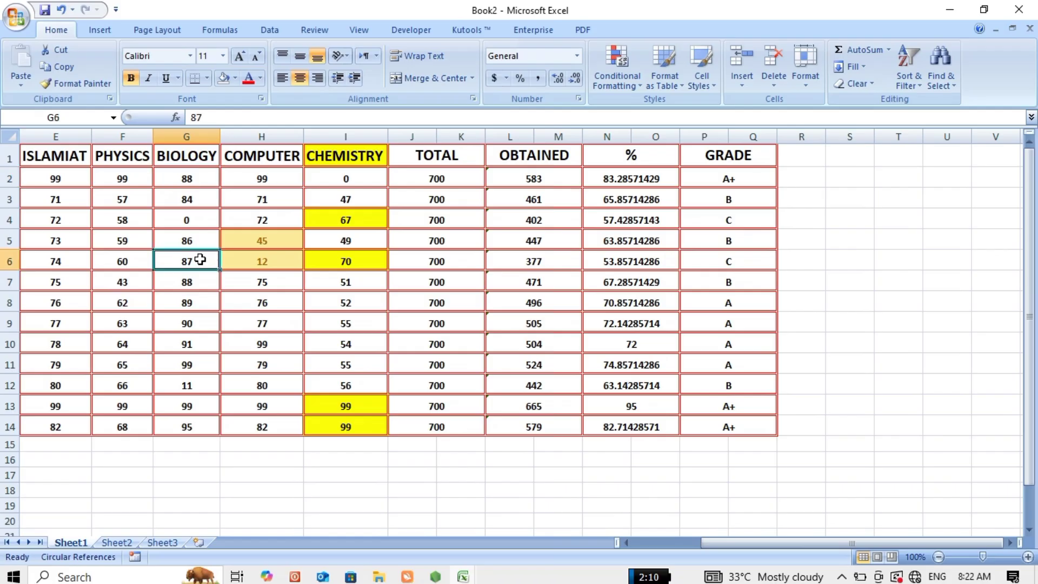
pyautogui.write('60')
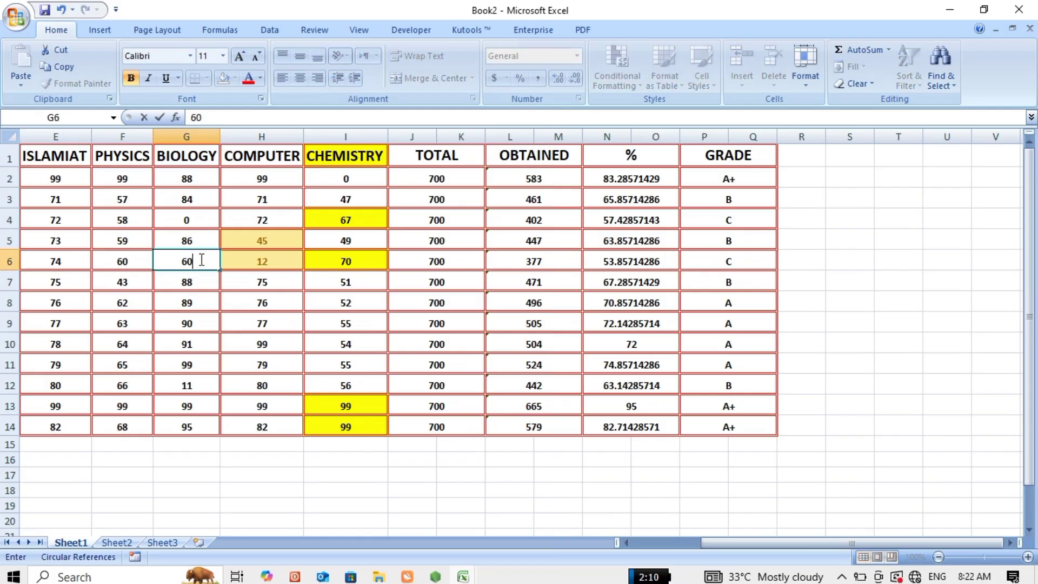
pyautogui.press('Return')
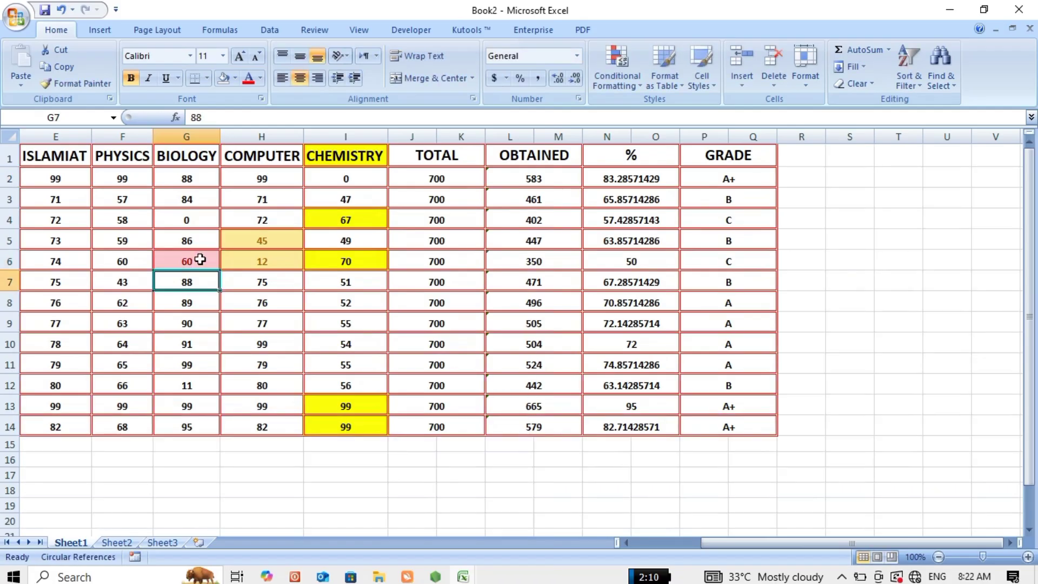
pyautogui.click(188, 300)
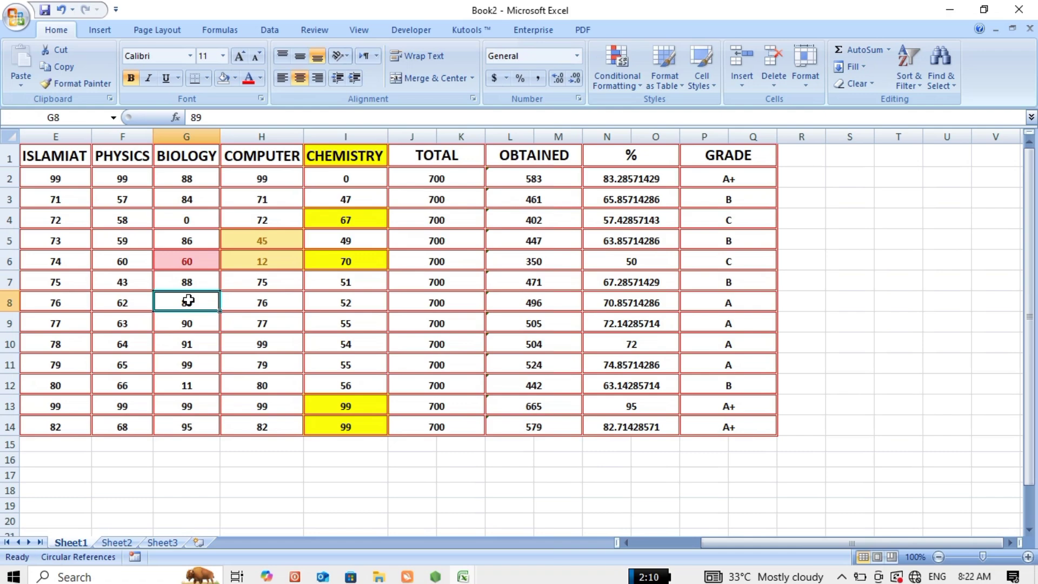
pyautogui.write('70')
pyautogui.press('Return')
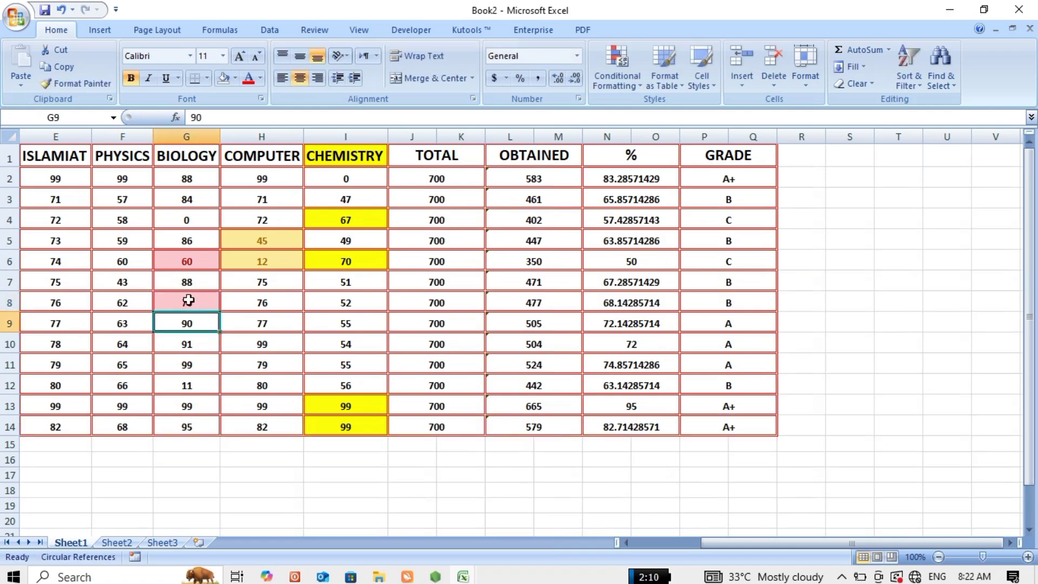
# Try 80 as the Biology mark in G4 to test the range limit, and replace it with 69.
pyautogui.click(200, 223)
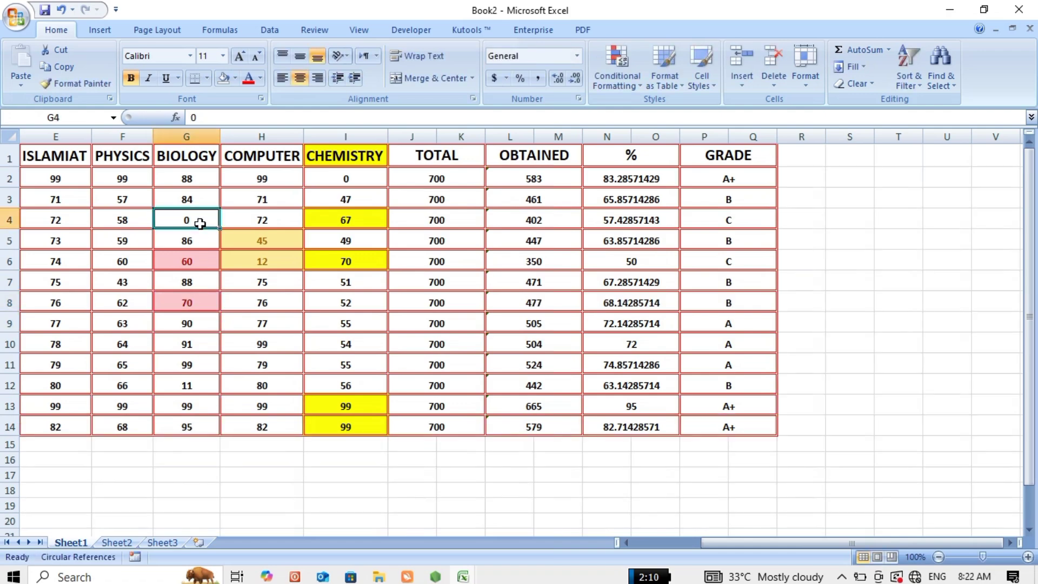
pyautogui.write('80')
pyautogui.press('Return')
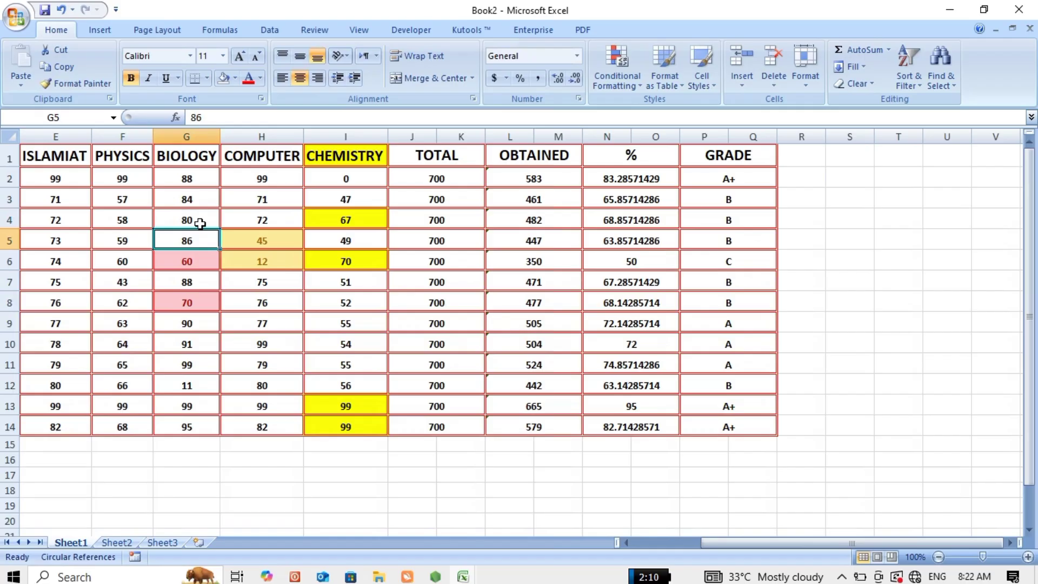
pyautogui.click(200, 223)
pyautogui.write('69')
pyautogui.press('Return')
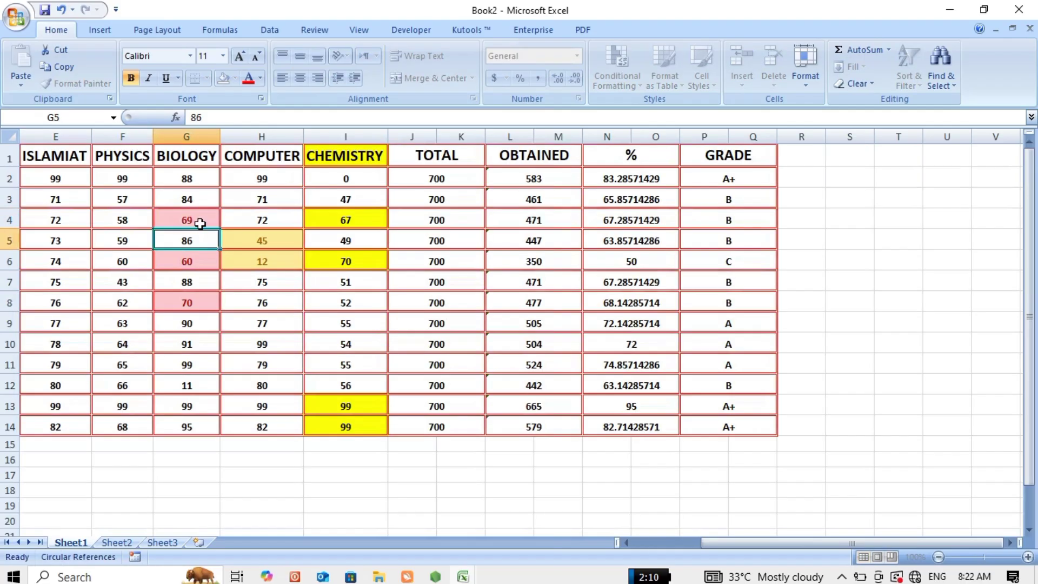
# Go through the Biology marks from G4 to G10 to compare the highlighted cells with the others.
pyautogui.press('Down')
pyautogui.press('Down')
pyautogui.press('Down')
pyautogui.press('Down')
pyautogui.press('Down')
pyautogui.press('Up')
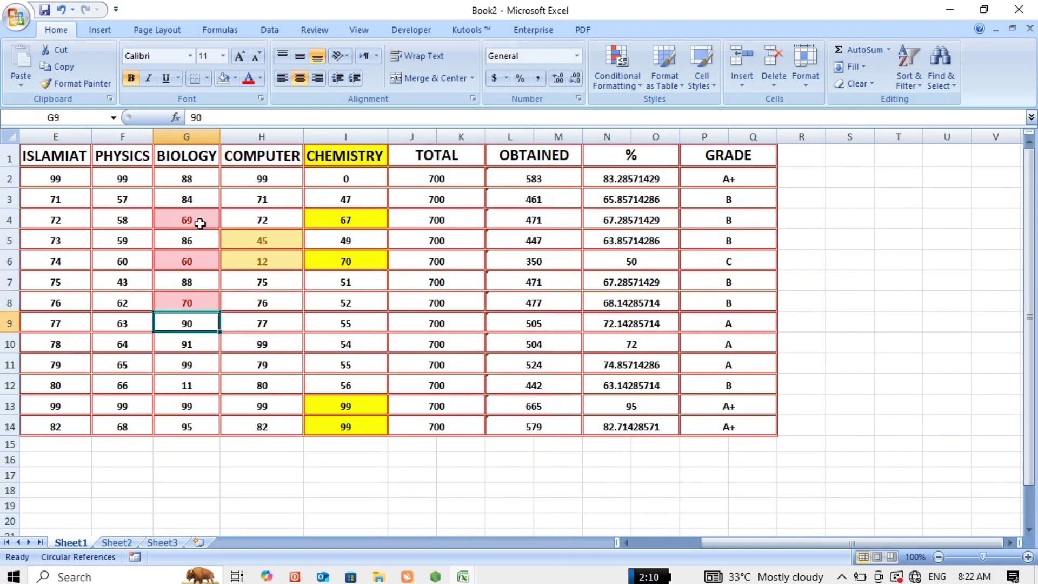
pyautogui.press('Up')
pyautogui.click(200, 224)
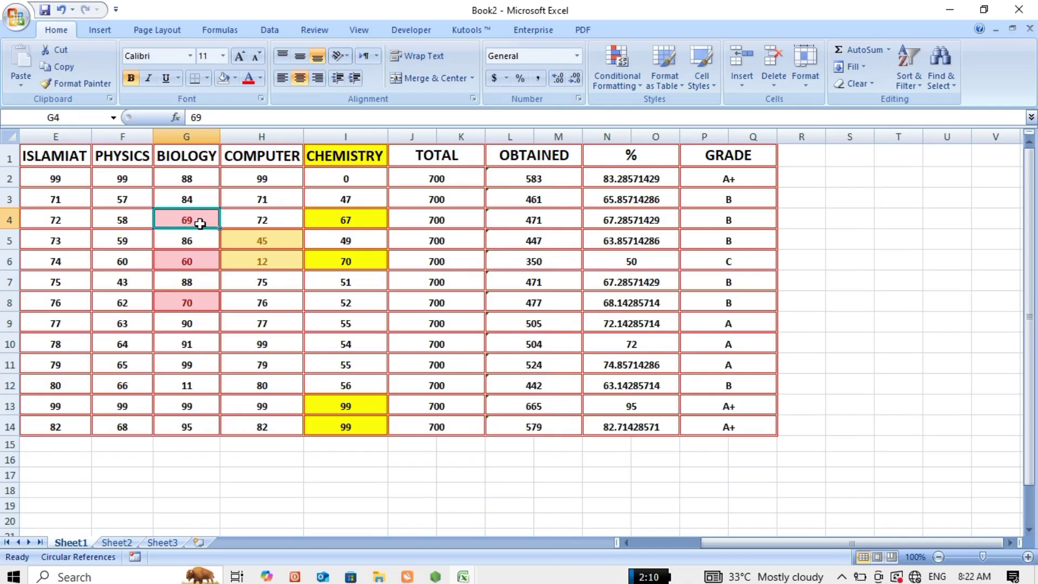
# Apply an Equal To 70 highlight rule to the Physics marks in F2:F14 with Light Red Fill.
pyautogui.press('Left')
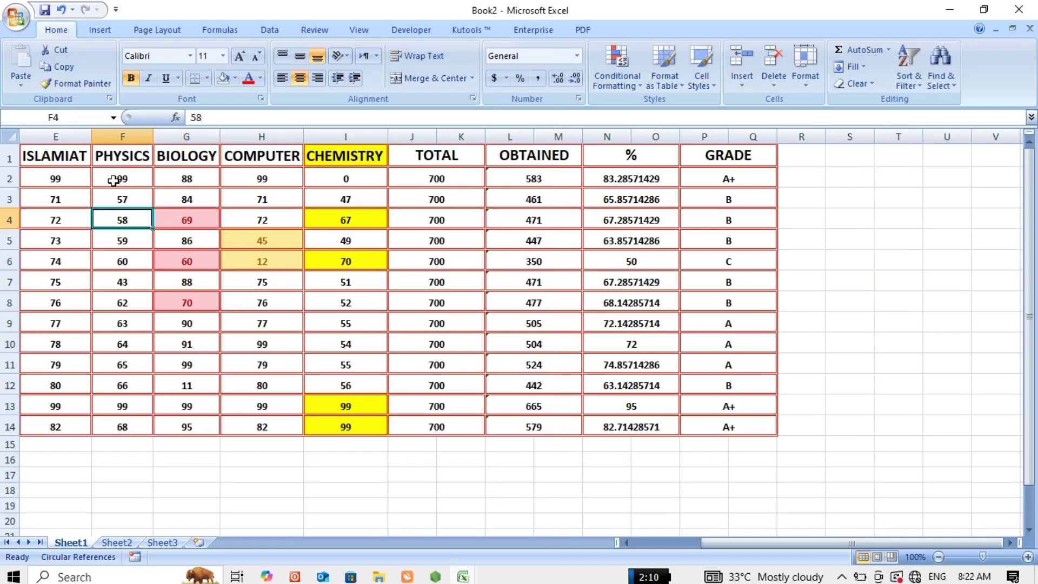
pyautogui.moveTo(112, 181); pyautogui.dragTo(124, 433)
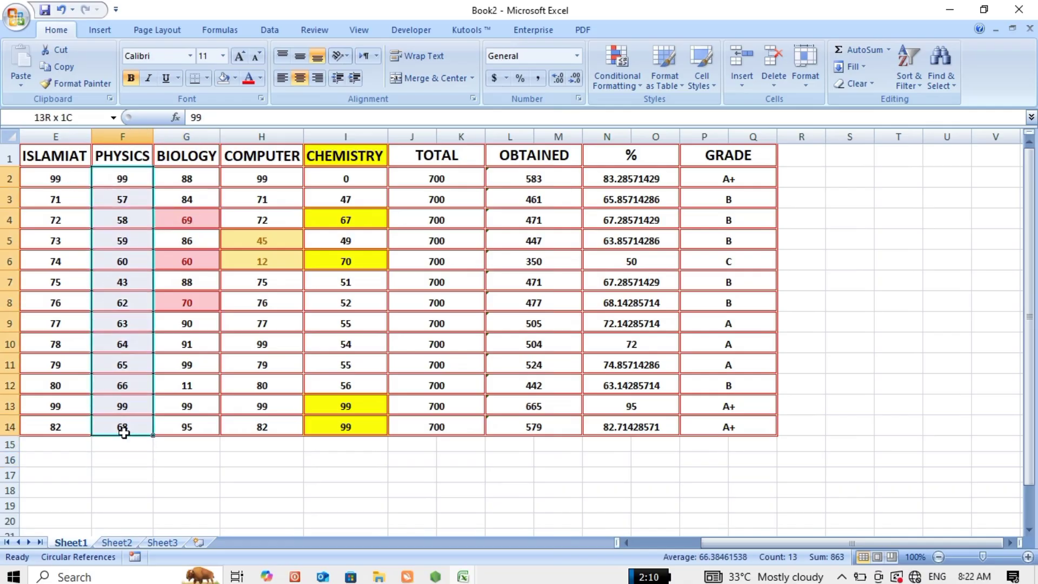
pyautogui.click(631, 86)
pyautogui.moveTo(665, 108)
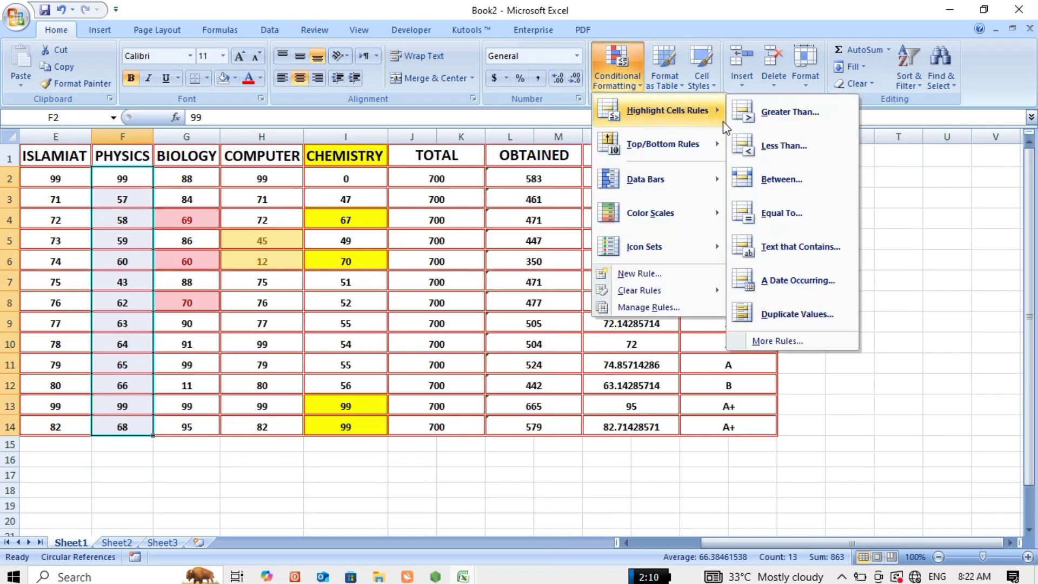
pyautogui.click(755, 212)
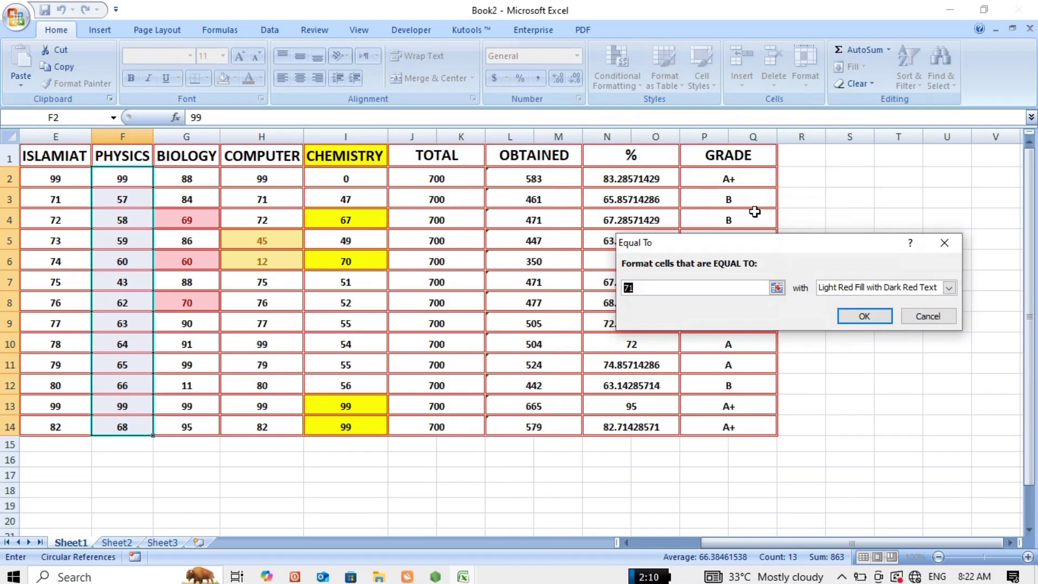
pyautogui.press('BackSpace')
pyautogui.write('70')
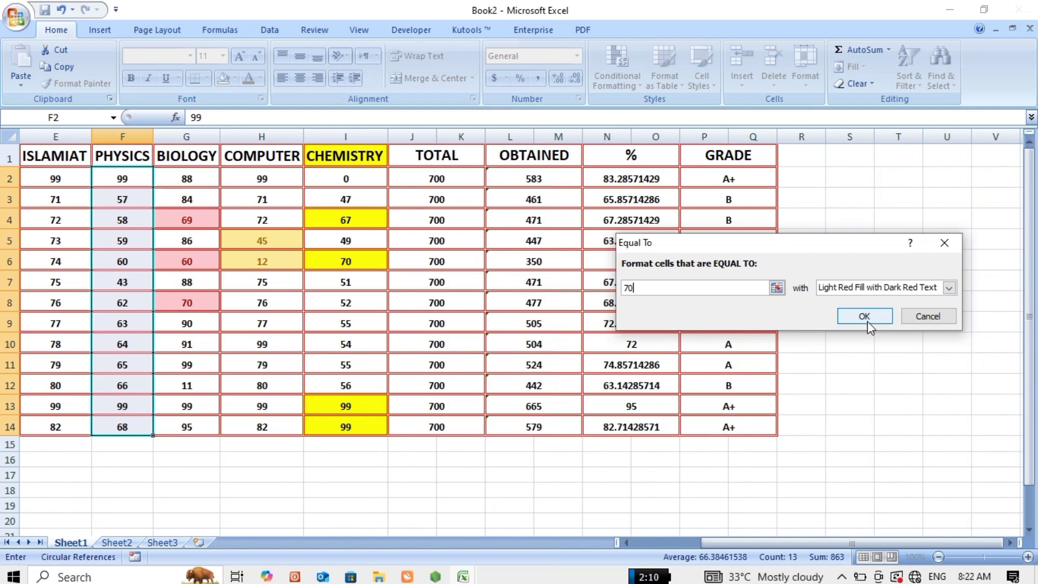
pyautogui.click(949, 287)
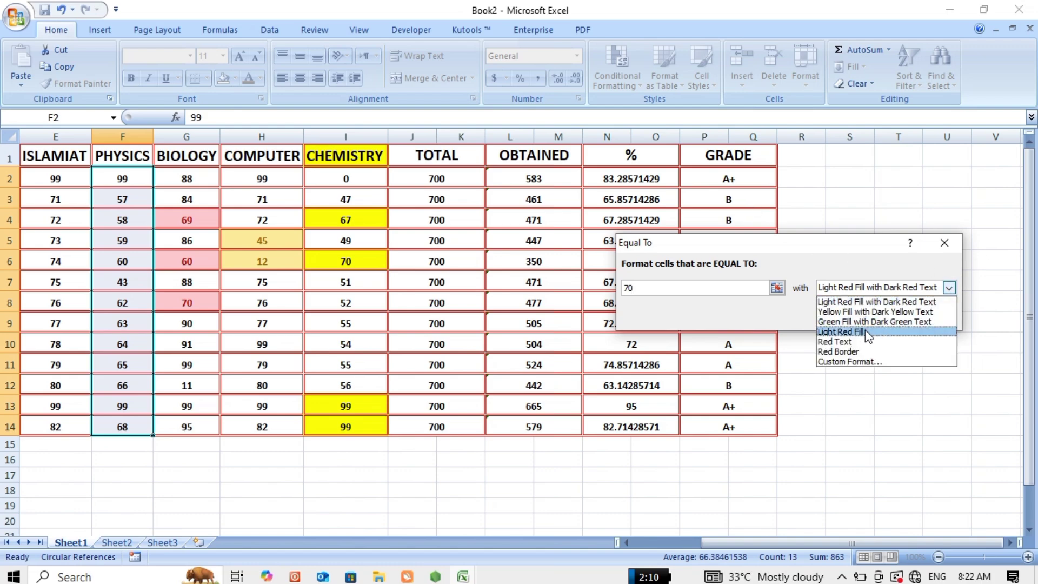
pyautogui.click(865, 329)
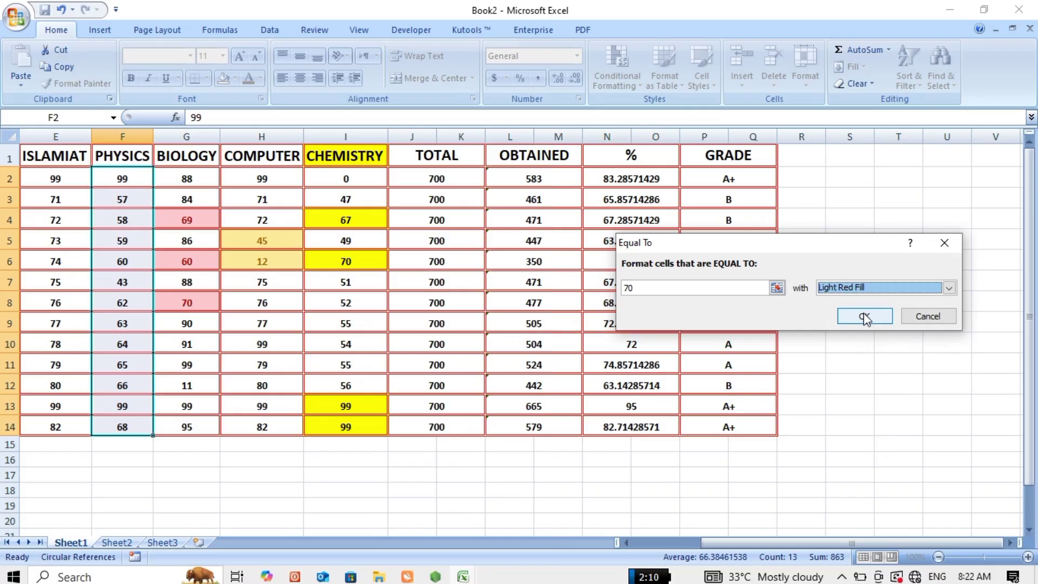
pyautogui.click(865, 316)
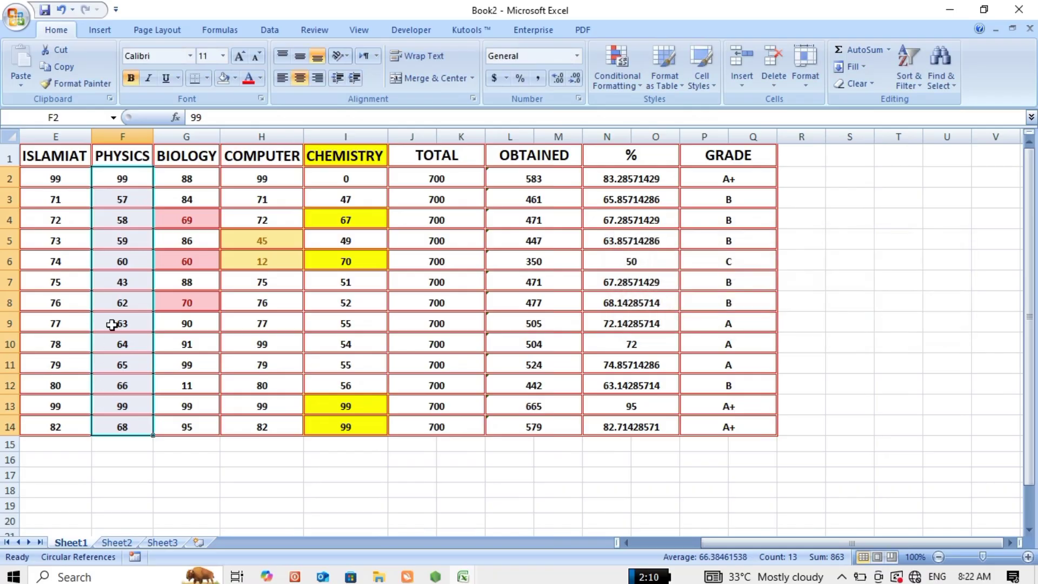
# Test the Equal To rule by changing the Physics marks in F7 and F9 to 70.
pyautogui.click(129, 273)
pyautogui.write('70')
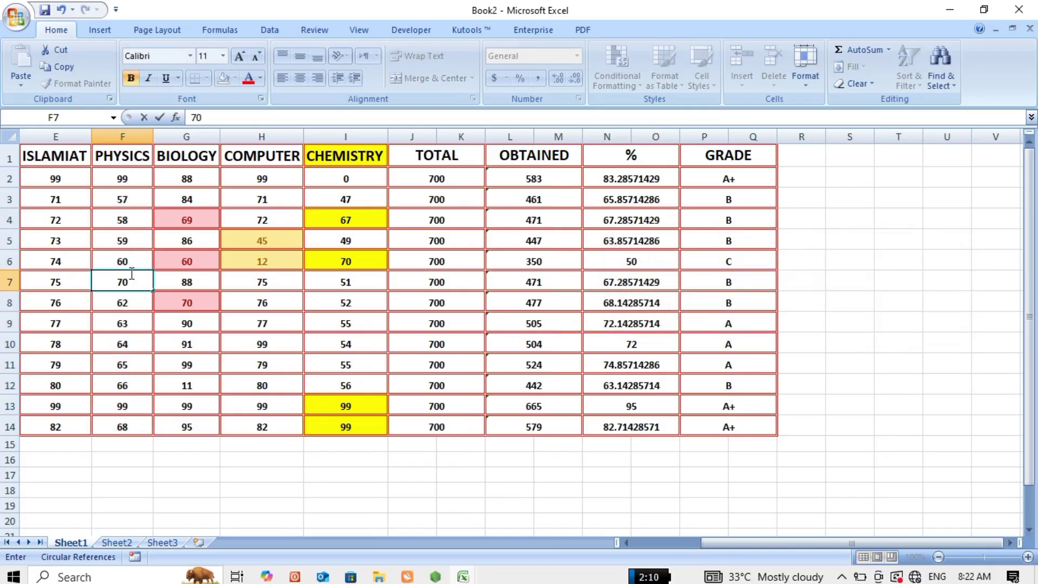
pyautogui.press('Return')
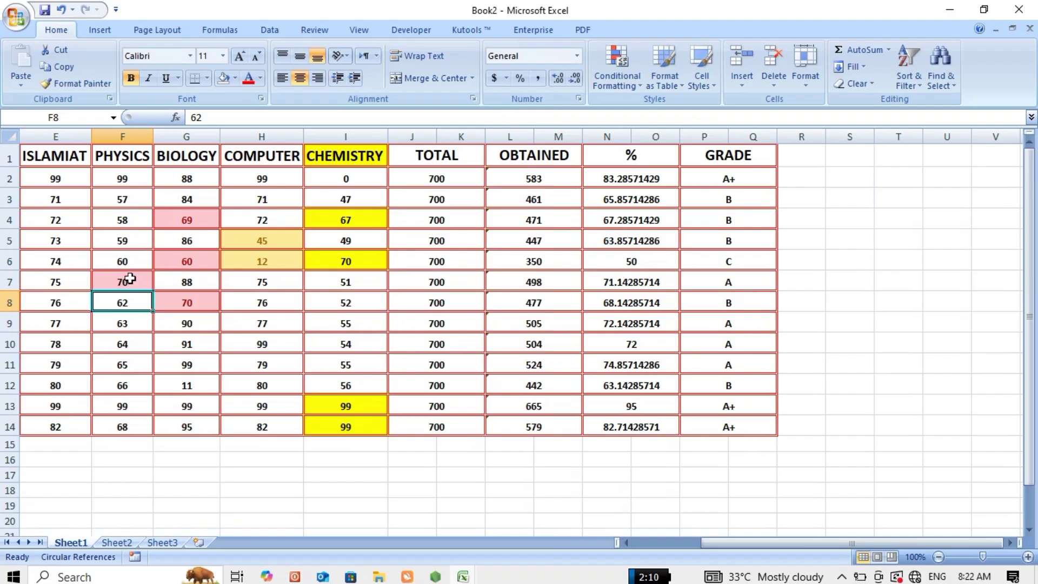
pyautogui.click(116, 326)
pyautogui.write('70')
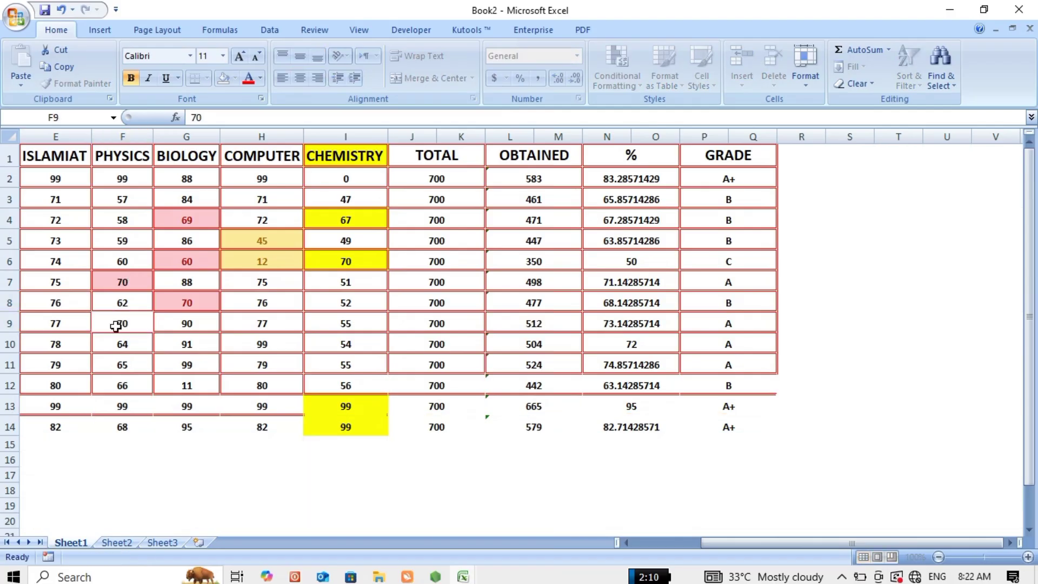
pyautogui.press('Return')
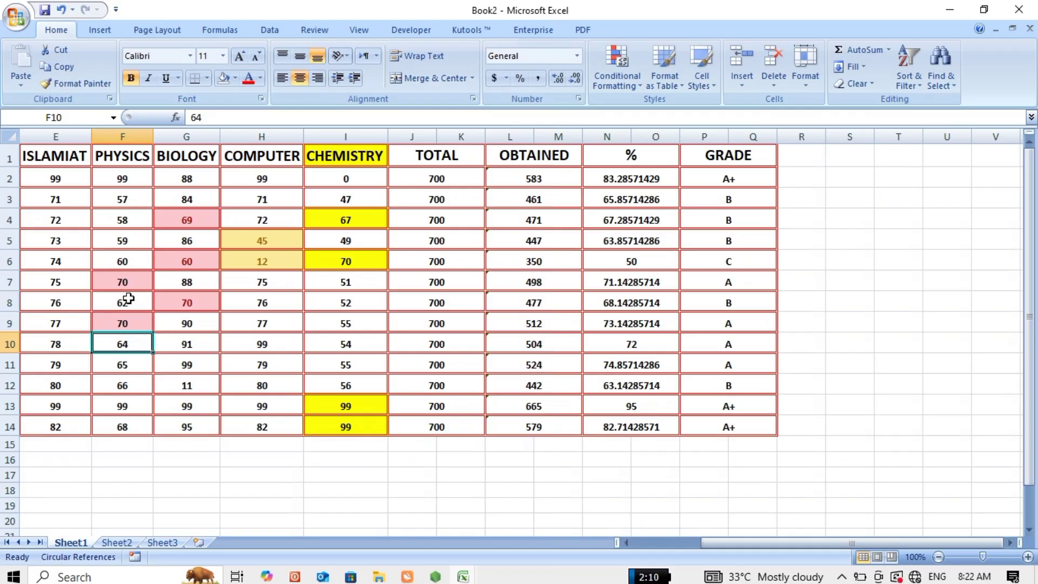
pyautogui.press('Left')
pyautogui.press('Left')
pyautogui.press('Left')
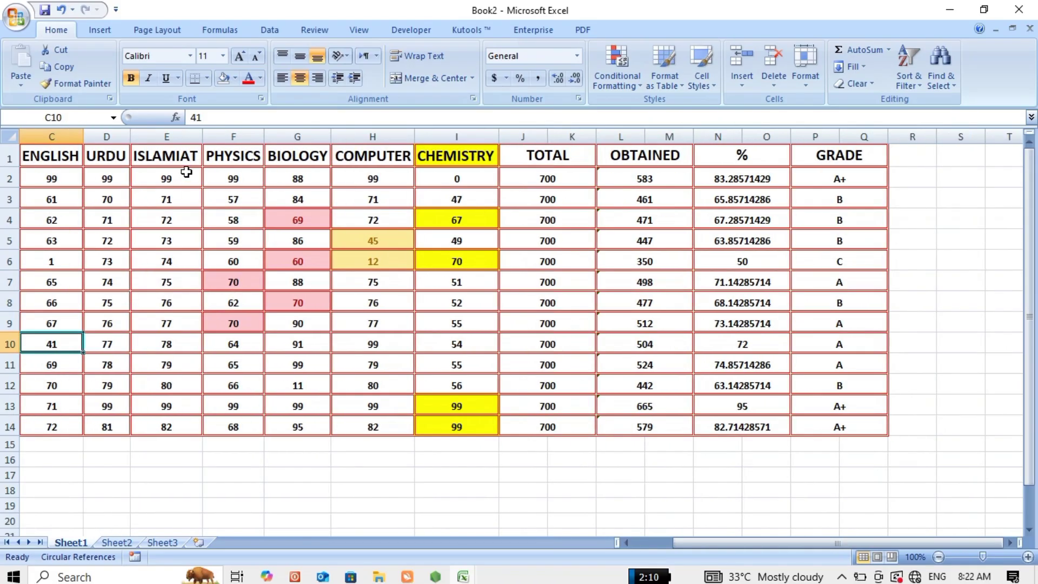
pyautogui.click(186, 172)
pyautogui.click(637, 87)
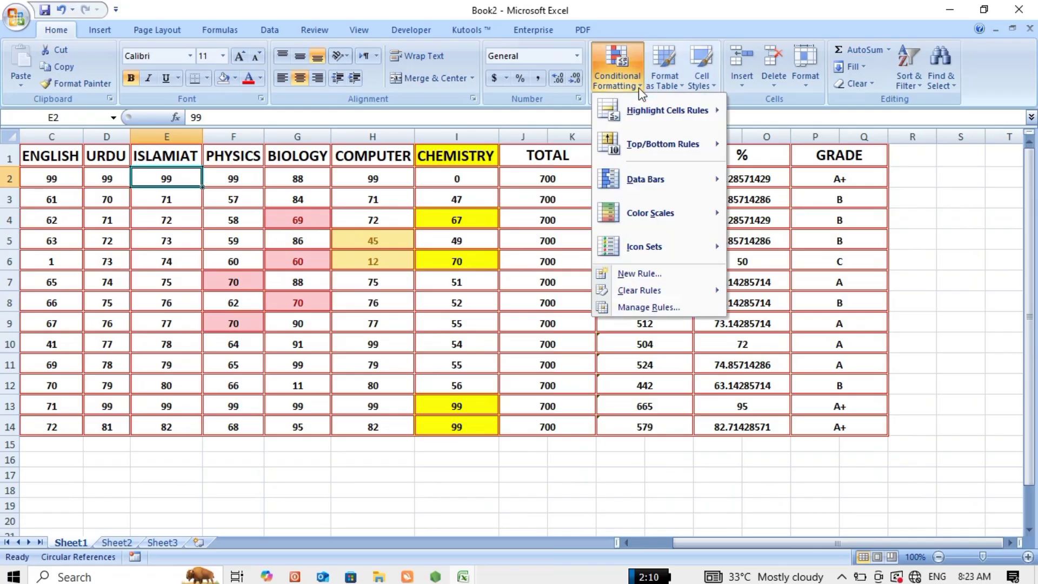
pyautogui.moveTo(667, 110)
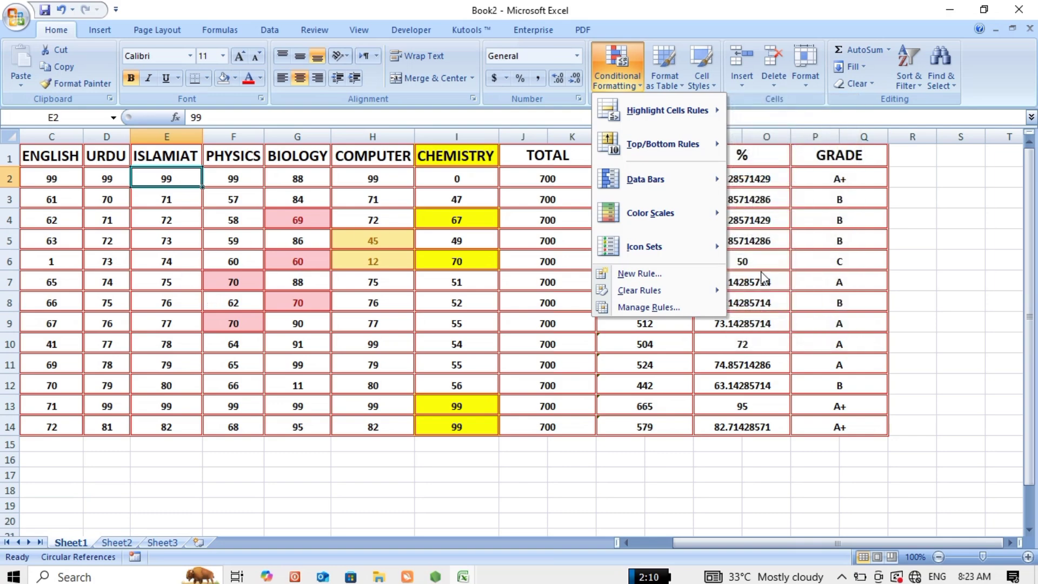
pyautogui.press('Escape')
pyautogui.press('Left')
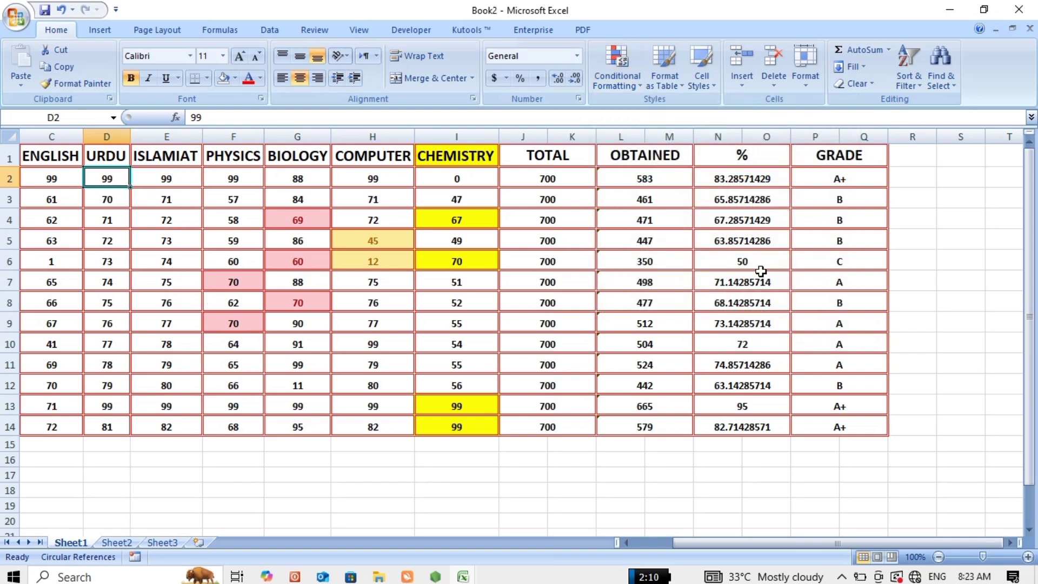
# Apply a Text that Contains highlight rule for "z" to the student names in A2:A14 with Light Red Fill with Dark Red Text.
pyautogui.press('Home')
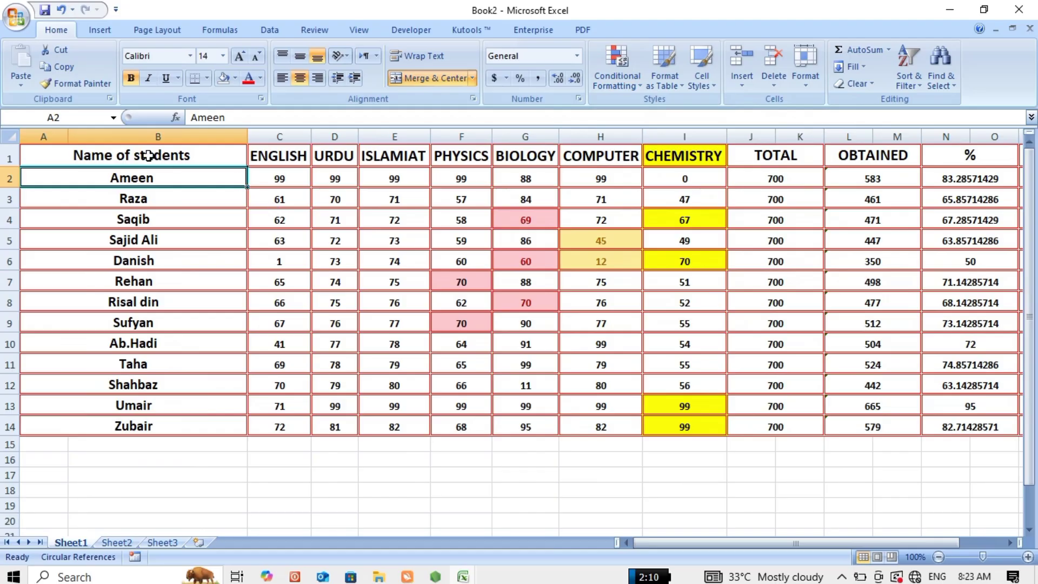
pyautogui.moveTo(186, 179); pyautogui.dragTo(145, 426)
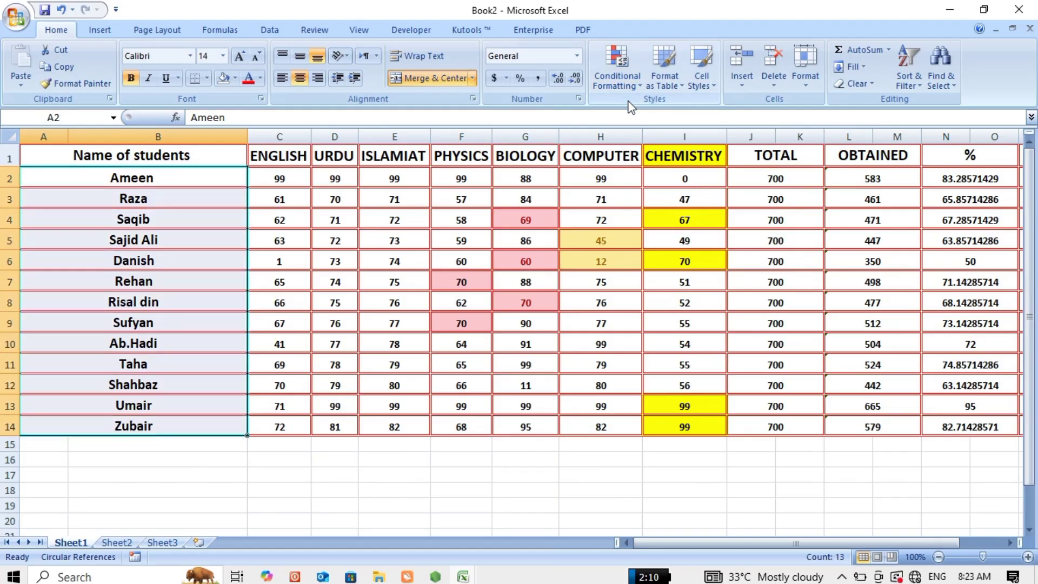
pyautogui.click(634, 79)
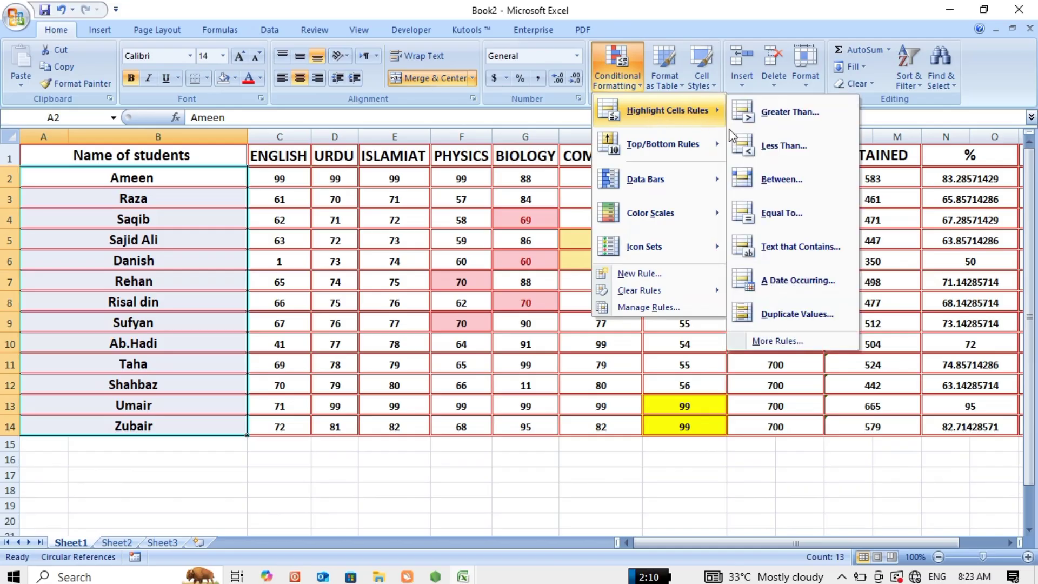
pyautogui.click(750, 245)
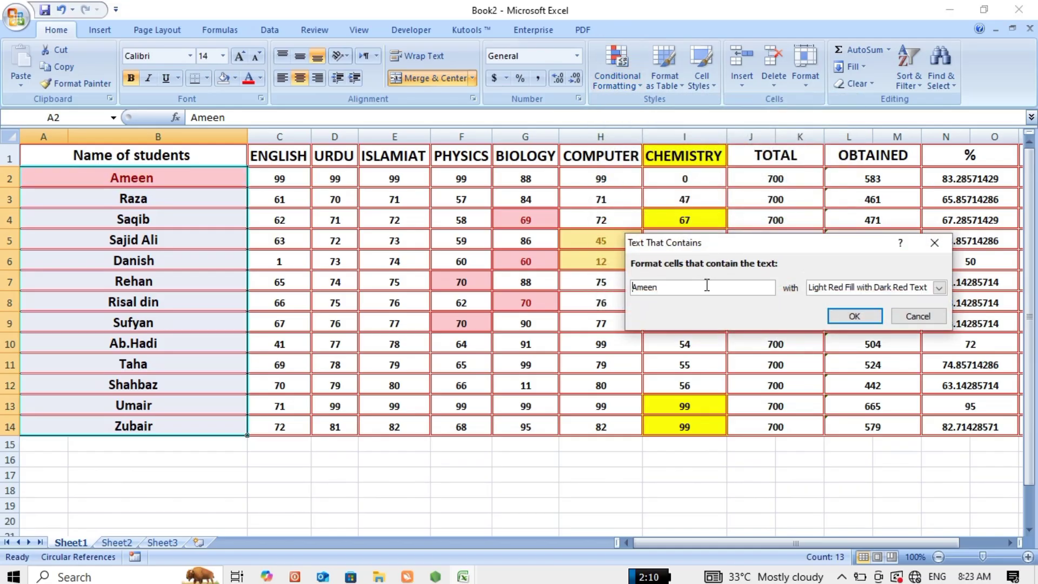
pyautogui.press('BackSpace')
pyautogui.press('BackSpace')
pyautogui.press('BackSpace')
pyautogui.press('BackSpace')
pyautogui.press('BackSpace')
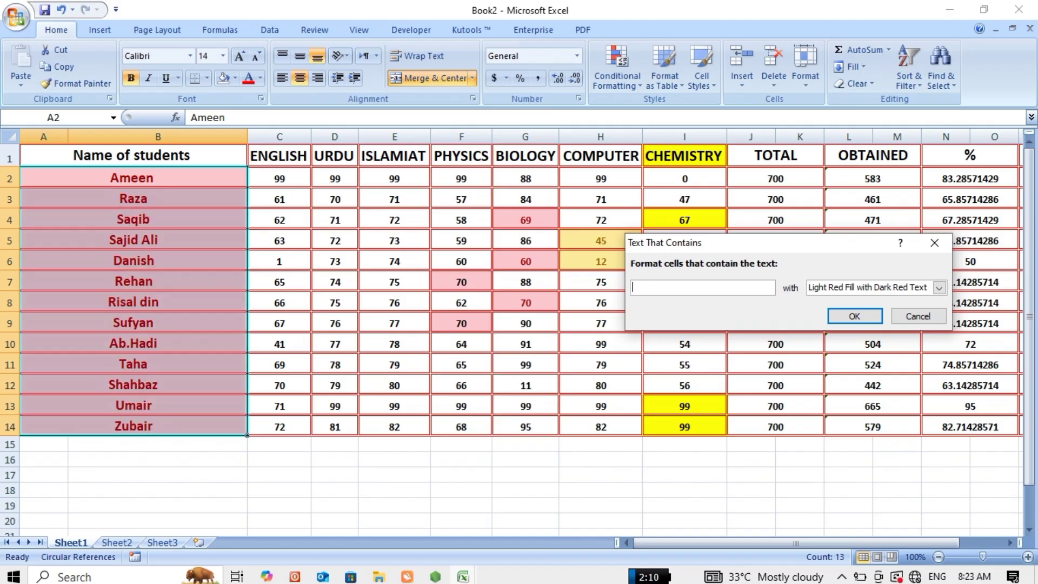
pyautogui.write('z')
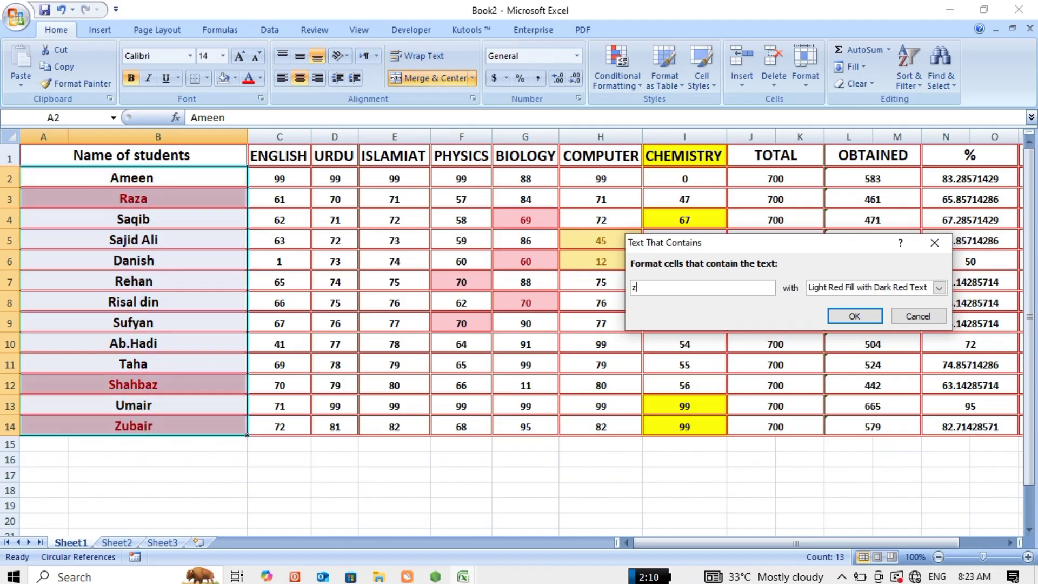
pyautogui.click(856, 316)
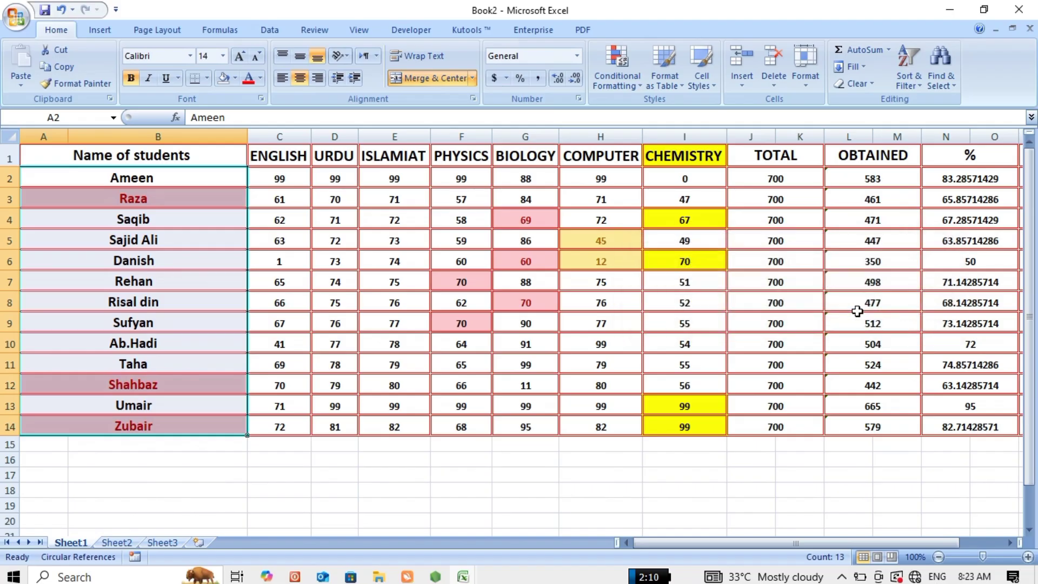
# Go through the highlighted student names in A3, A12 and A14 to check them for the letter z.
pyautogui.click(196, 215)
pyautogui.click(117, 204)
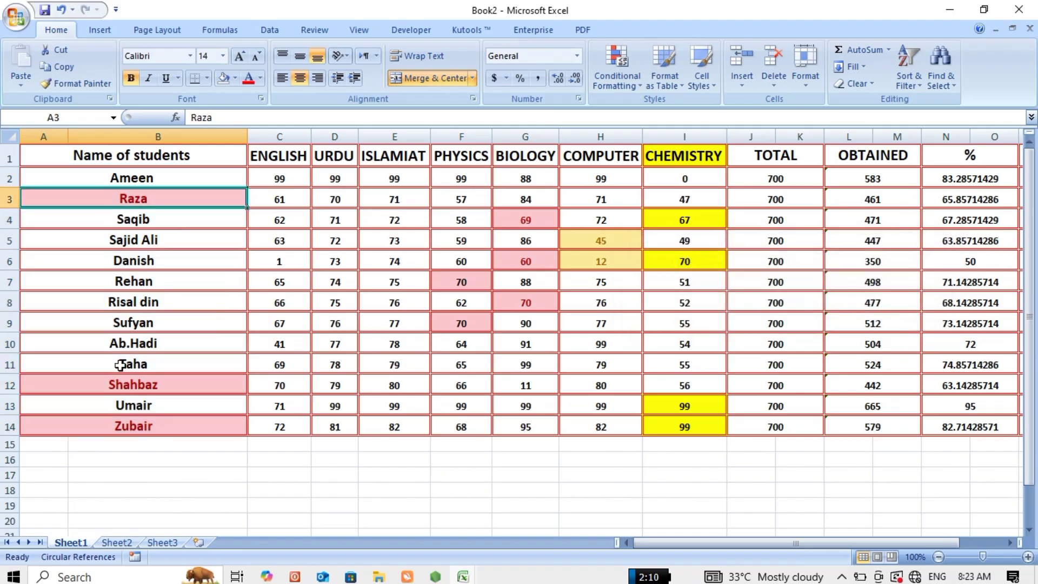
pyautogui.click(118, 381)
pyautogui.click(118, 428)
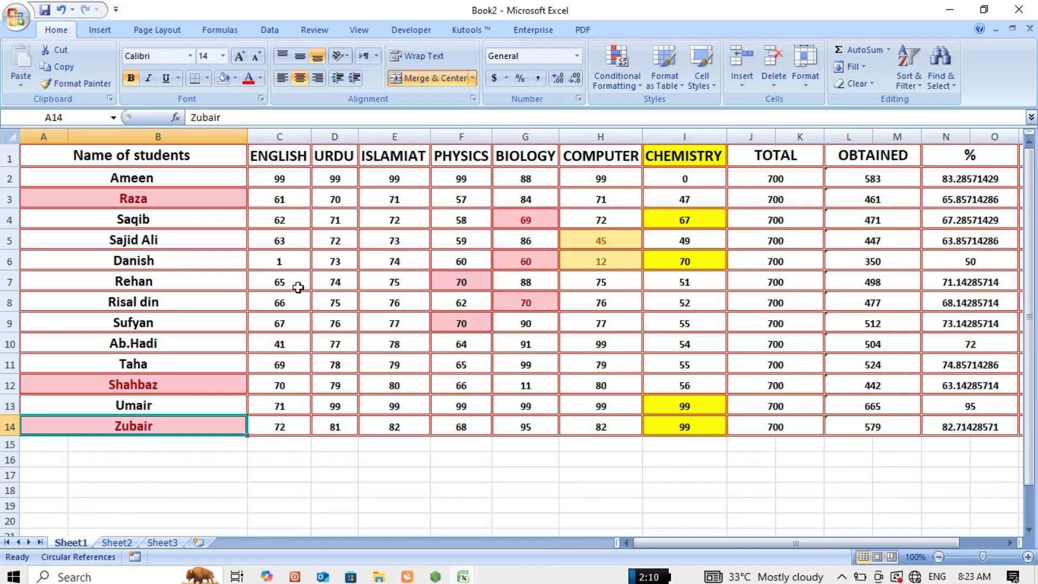
pyautogui.click(288, 223)
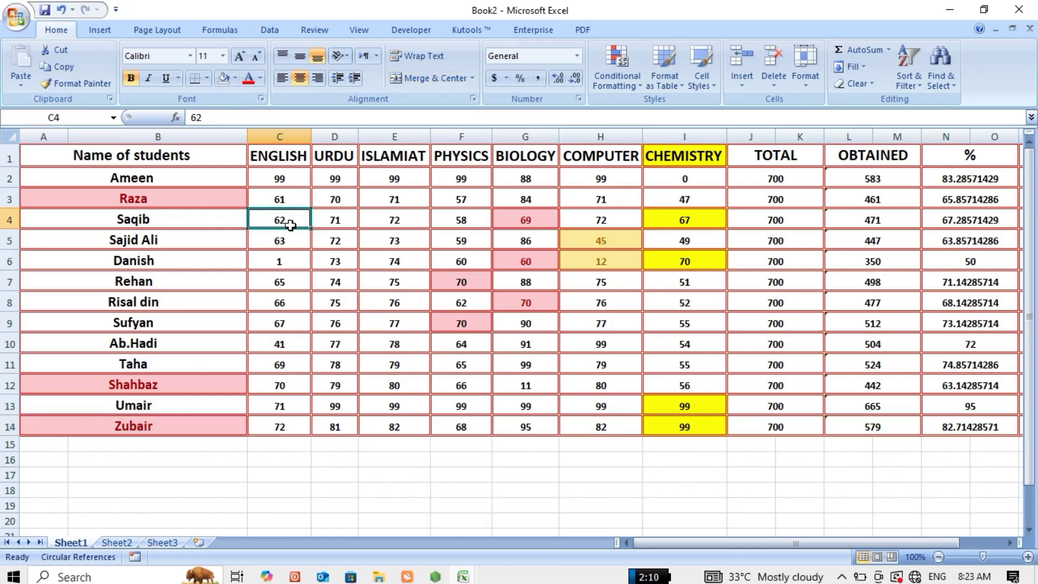
pyautogui.click(207, 196)
# Test the text rule by replacing the student name in A7 with z, and undo that change.
pyautogui.click(187, 276)
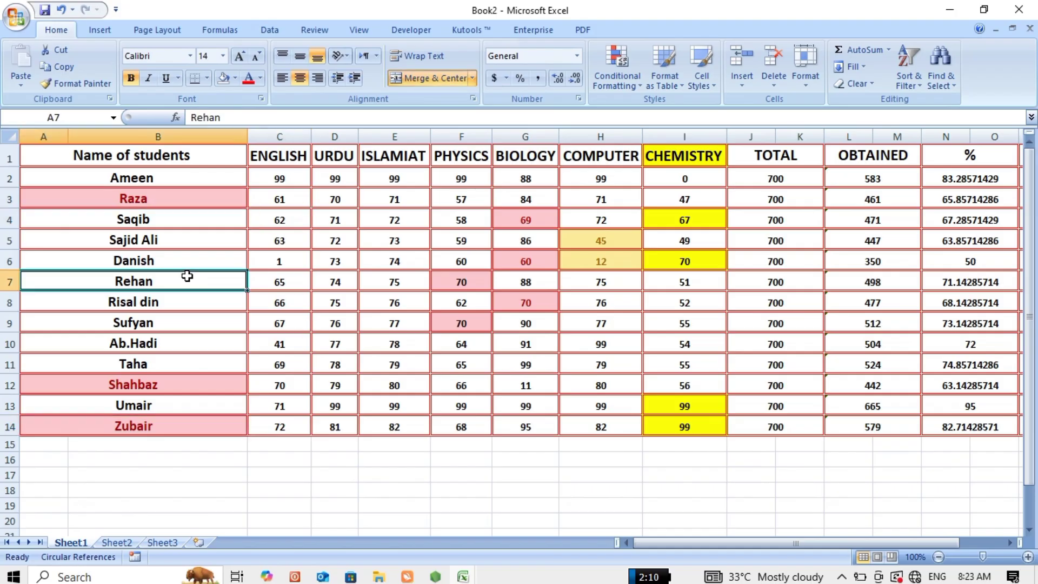
pyautogui.write('z')
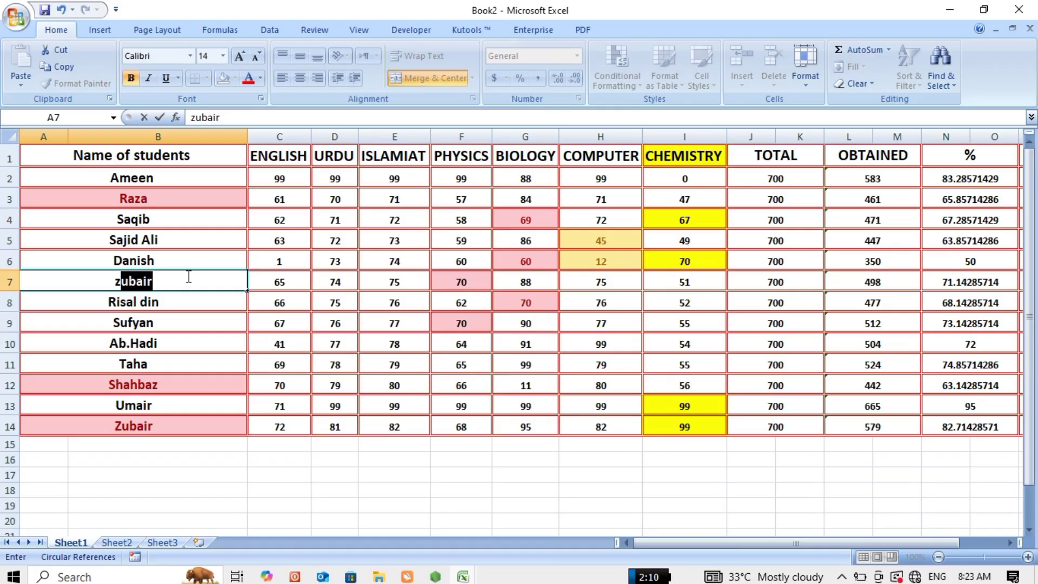
pyautogui.press('BackSpace')
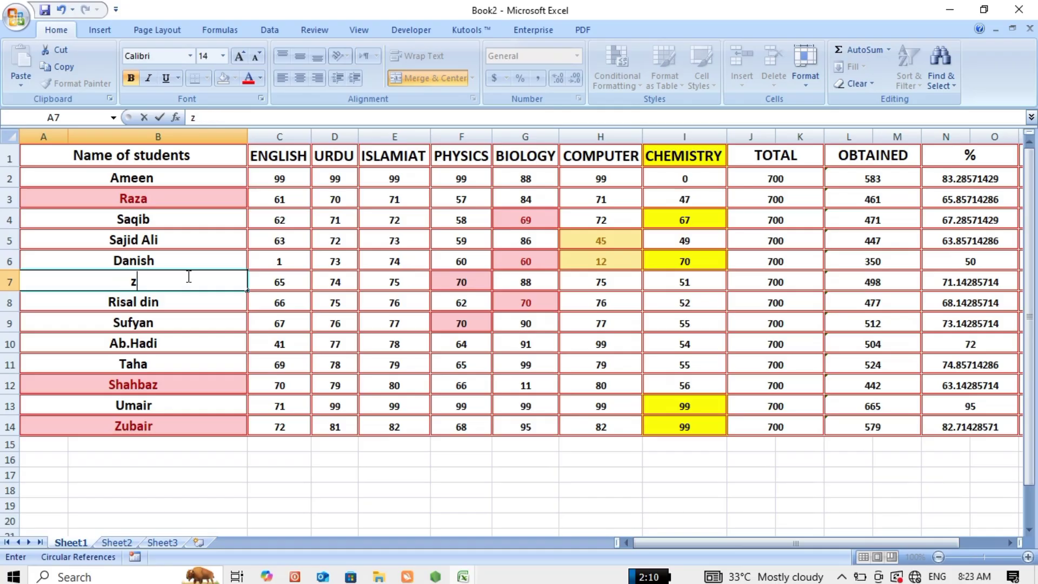
pyautogui.press('Return')
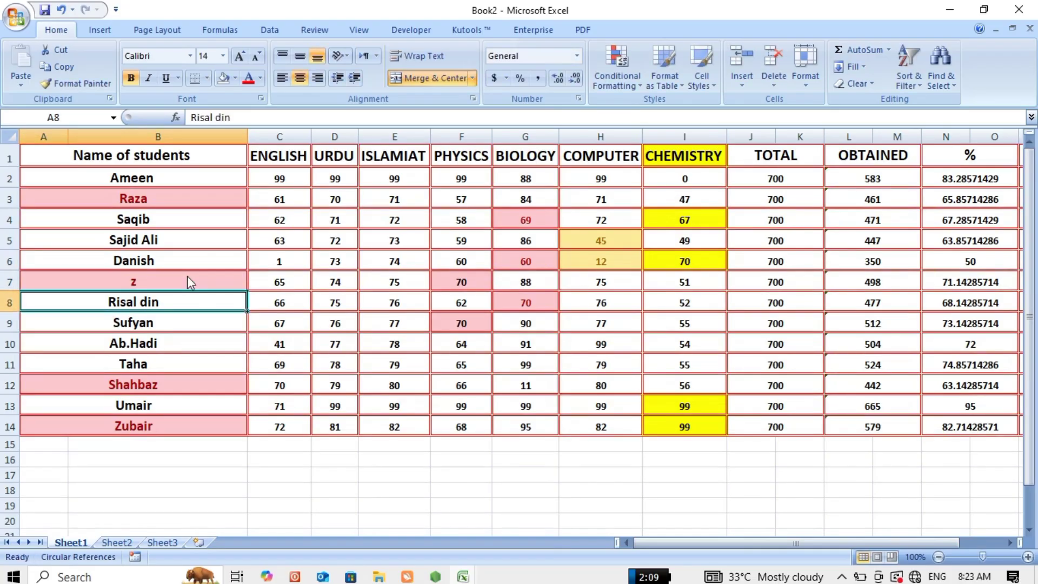
pyautogui.click(187, 277)
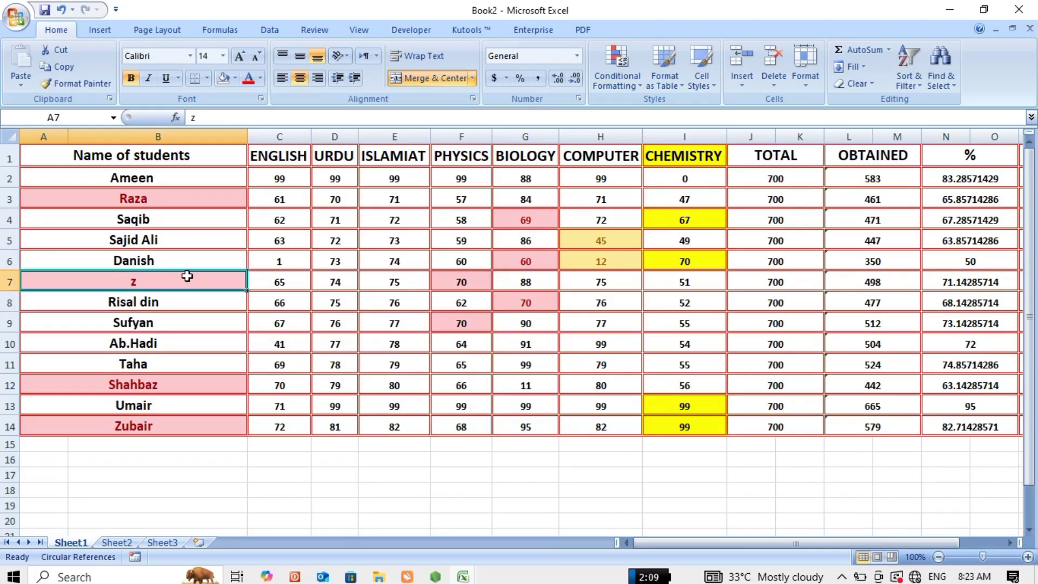
pyautogui.hotkey('ctrl', 'z')
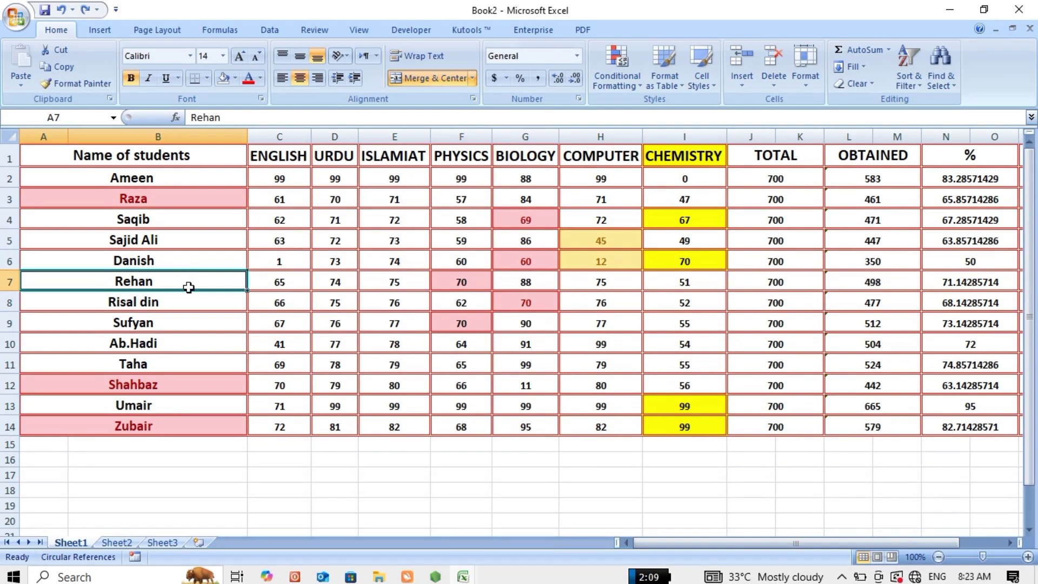
pyautogui.click(195, 308)
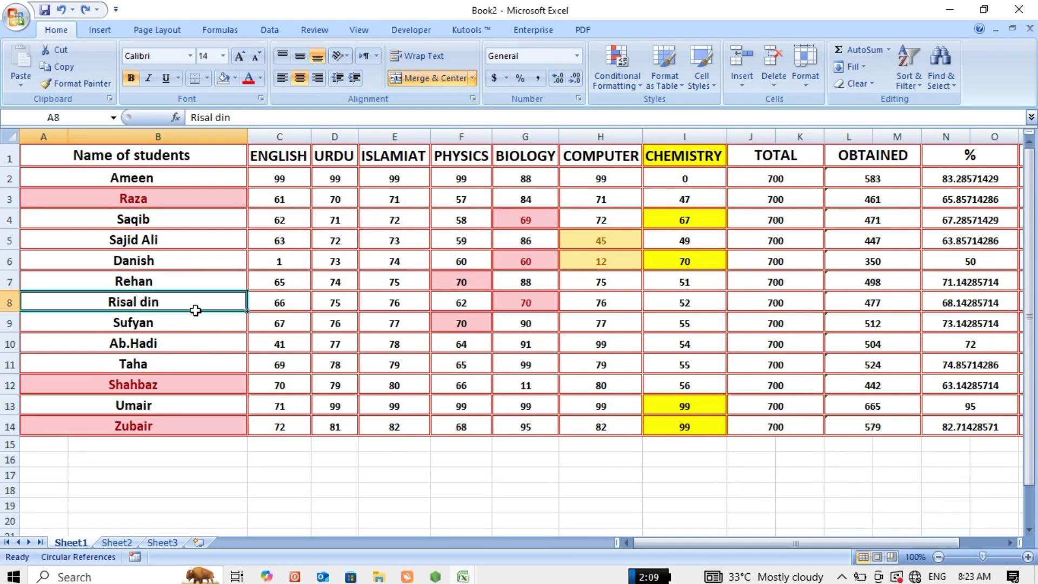
pyautogui.click(633, 77)
pyautogui.moveTo(664, 110)
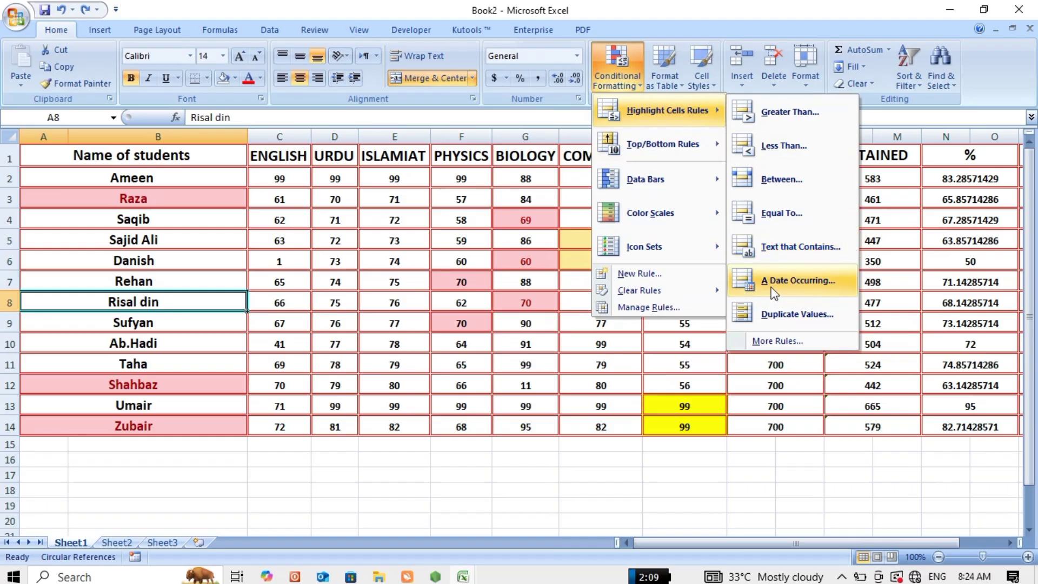
pyautogui.click(712, 481)
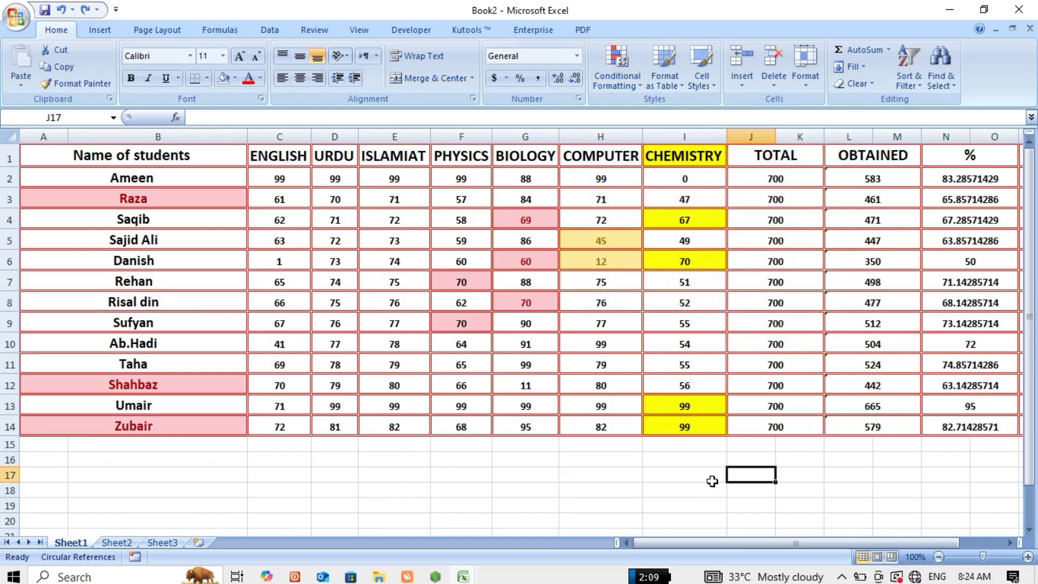
# Enter the current date, 7/1/2025, in the empty cell S2 beyond the GRADE column.
pyautogui.press('Right')
pyautogui.press('Right')
pyautogui.press('Right')
pyautogui.press('Right')
pyautogui.press('Right')
pyautogui.press('Right')
pyautogui.press('Right')
pyautogui.press('Right')
pyautogui.press('Right')
pyautogui.press('Right')
pyautogui.press('Right')
pyautogui.press('Right')
pyautogui.press('Right')
pyautogui.press('Right')
pyautogui.press('Right')
pyautogui.press('Right')
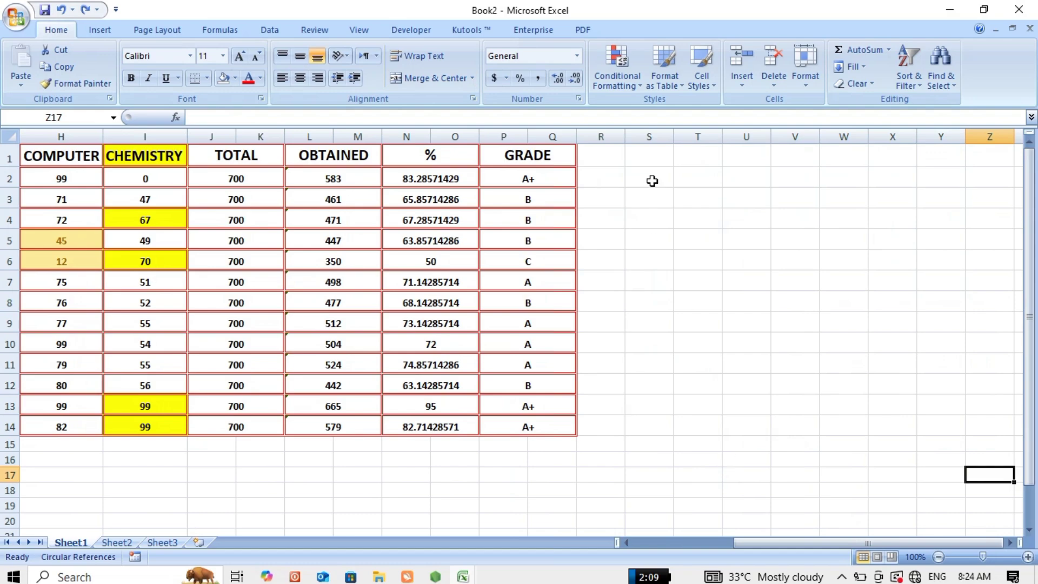
pyautogui.click(651, 181)
pyautogui.doubleClick(651, 181)
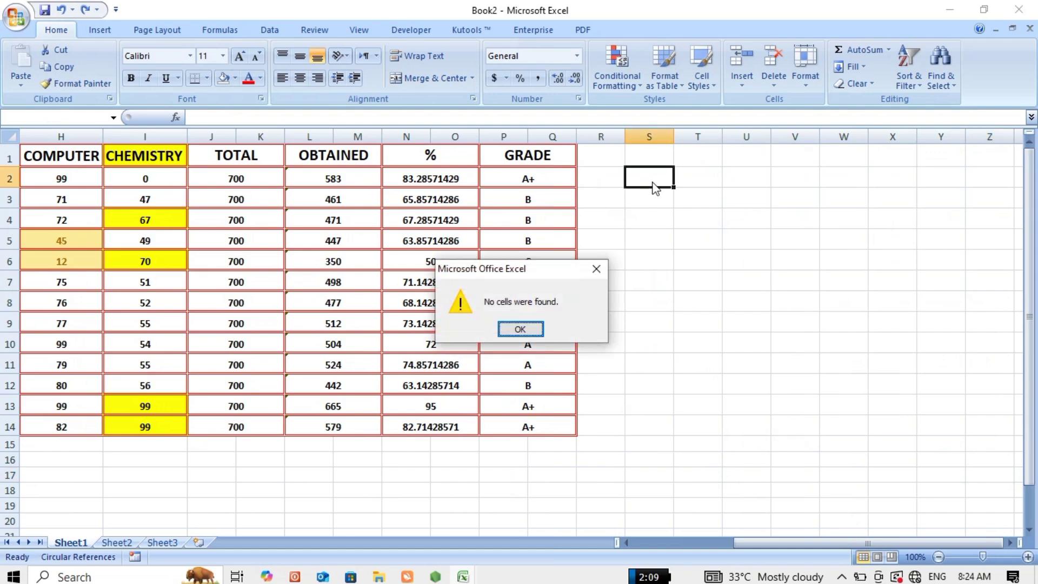
pyautogui.press('Return')
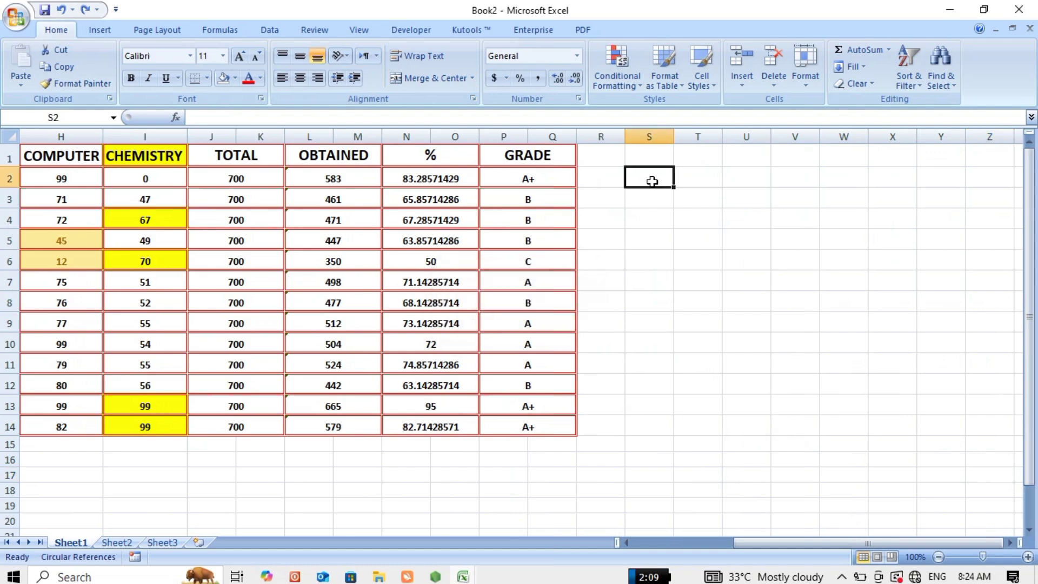
pyautogui.hotkey('ctrl', ';')
pyautogui.click(660, 319)
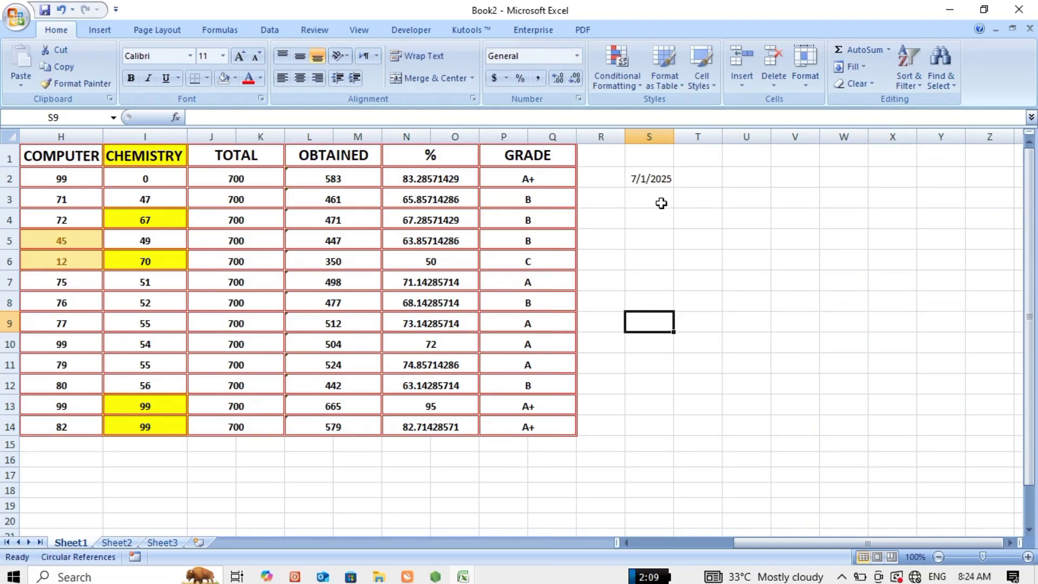
# Apply an A Date Occurring highlight rule for Yesterday to S1:S10 with Light Red Fill with Dark Red Text.
pyautogui.moveTo(659, 152); pyautogui.dragTo(649, 352)
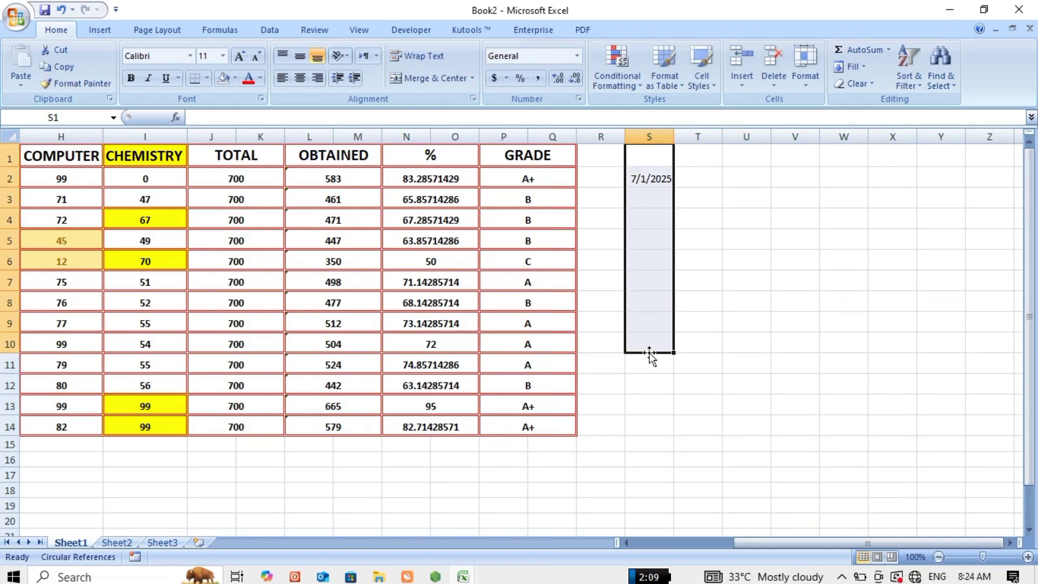
pyautogui.click(637, 85)
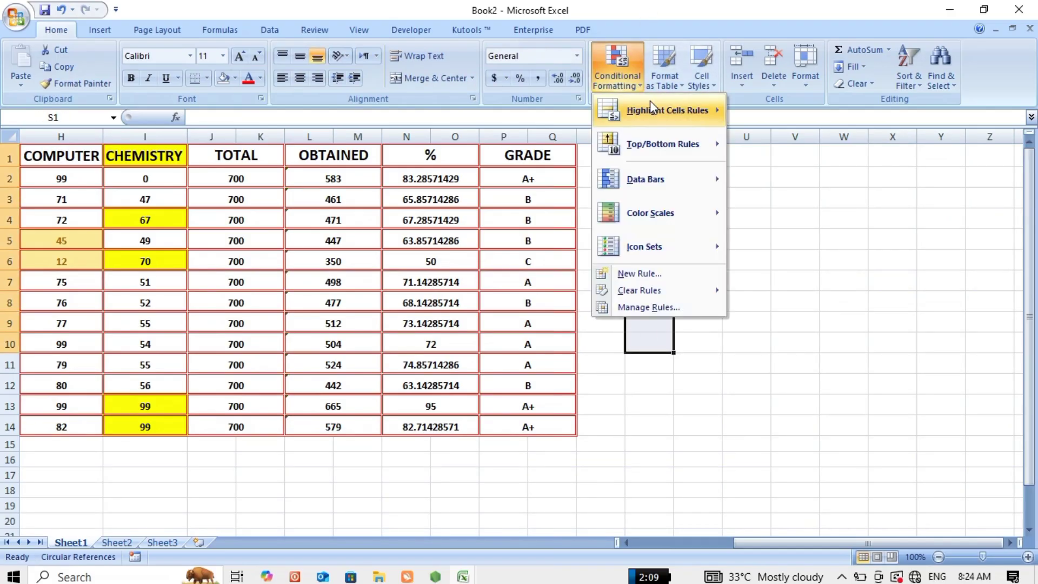
pyautogui.moveTo(666, 112)
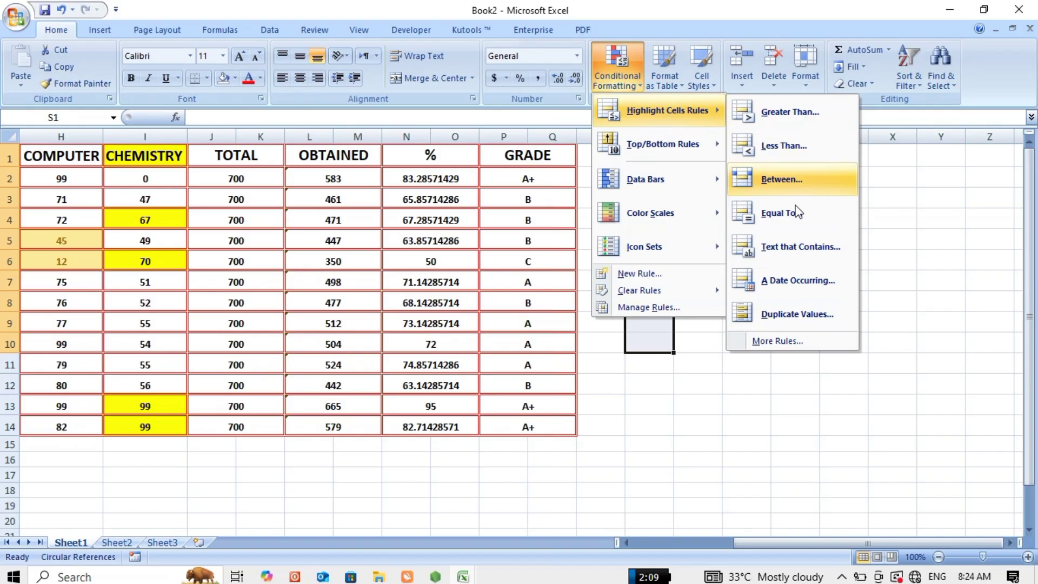
pyautogui.click(797, 280)
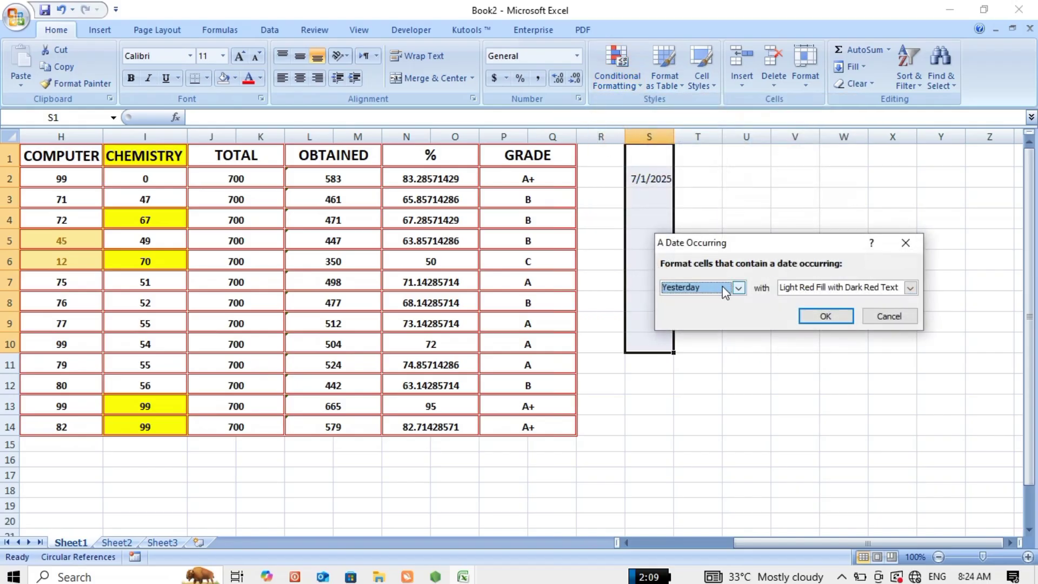
pyautogui.click(740, 292)
pyautogui.click(758, 245)
pyautogui.moveTo(794, 249); pyautogui.dragTo(832, 196)
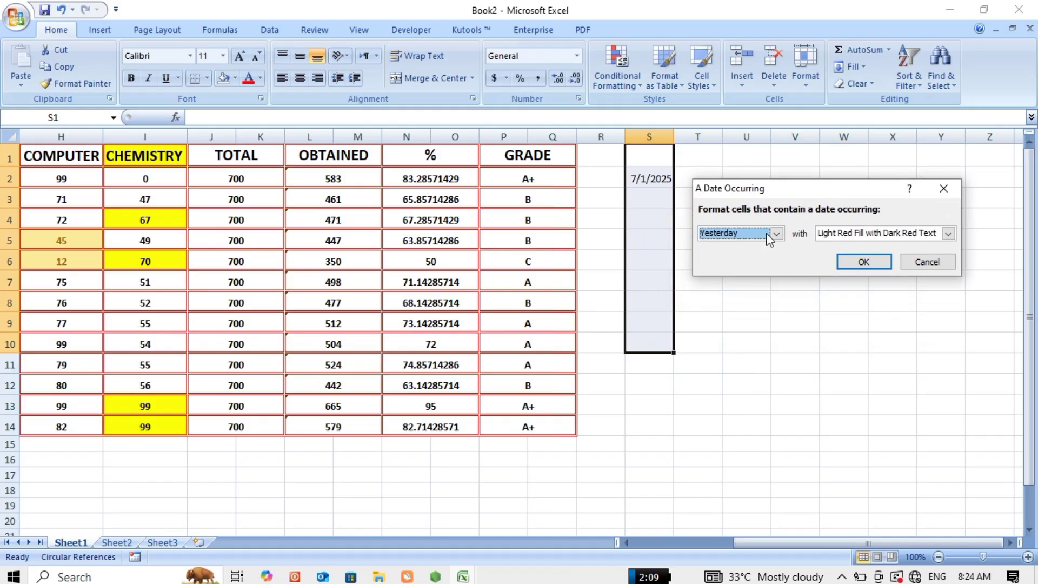
pyautogui.click(774, 238)
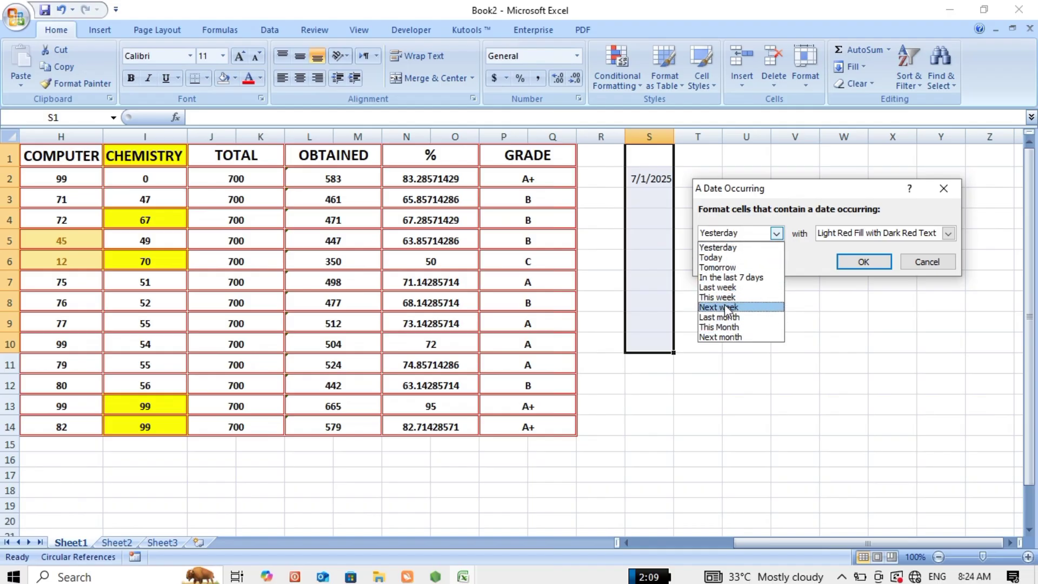
pyautogui.click(726, 251)
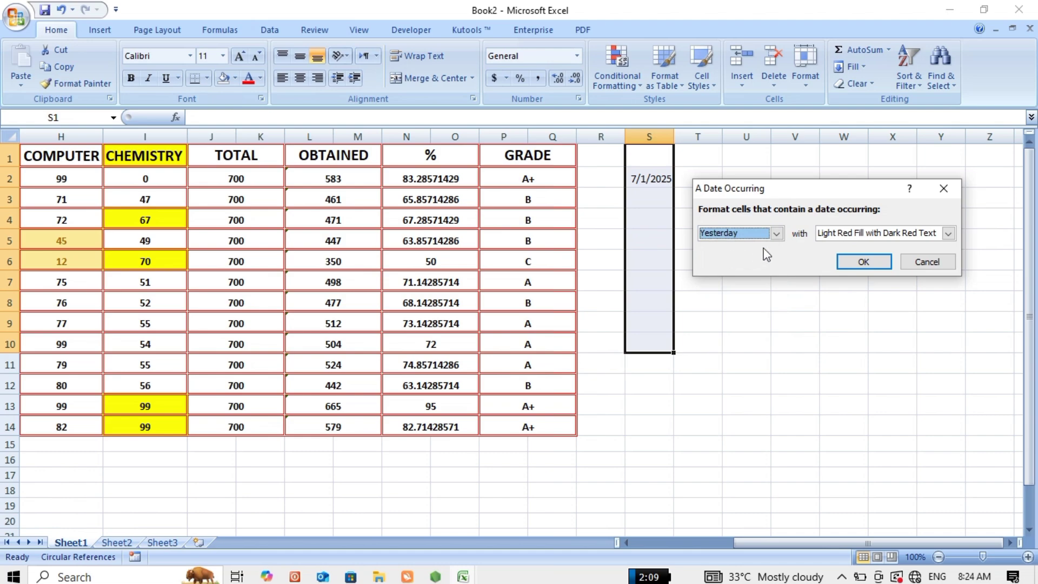
pyautogui.click(865, 259)
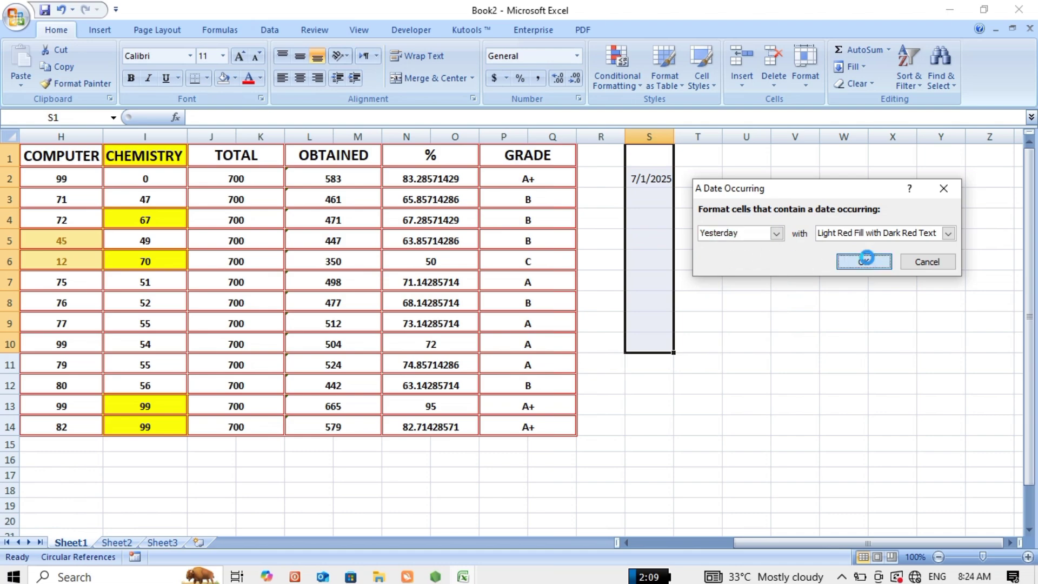
# Test the date rule by entering 6/30/2025 in S3, below the date in S2.
pyautogui.click(651, 211)
pyautogui.moveTo(653, 161); pyautogui.dragTo(651, 322)
pyautogui.click(650, 233)
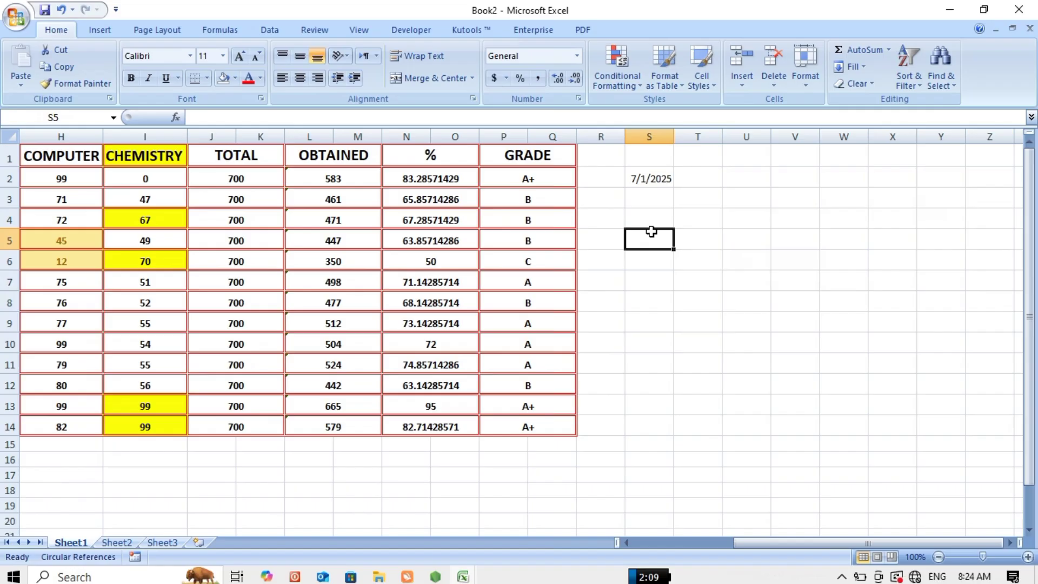
pyautogui.click(643, 181)
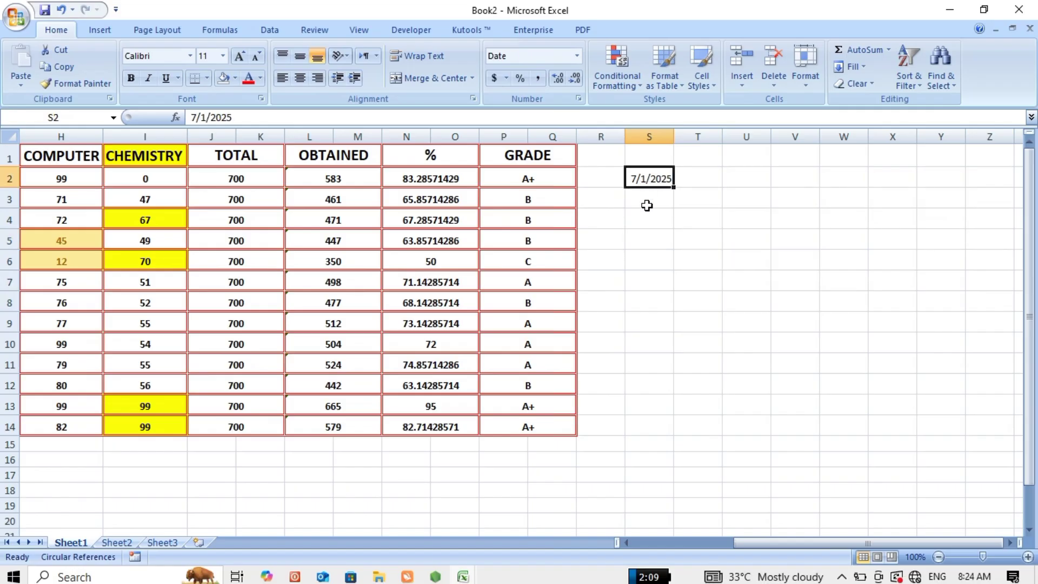
pyautogui.click(648, 204)
pyautogui.hotkey('ctrl', ';')
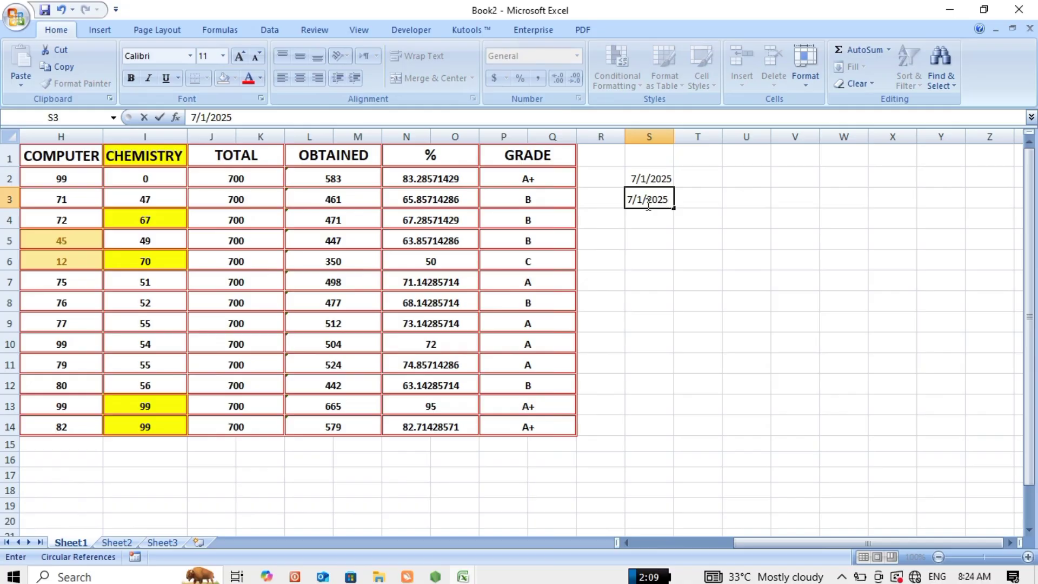
pyautogui.click(642, 200)
pyautogui.press('BackSpace')
pyautogui.write('30')
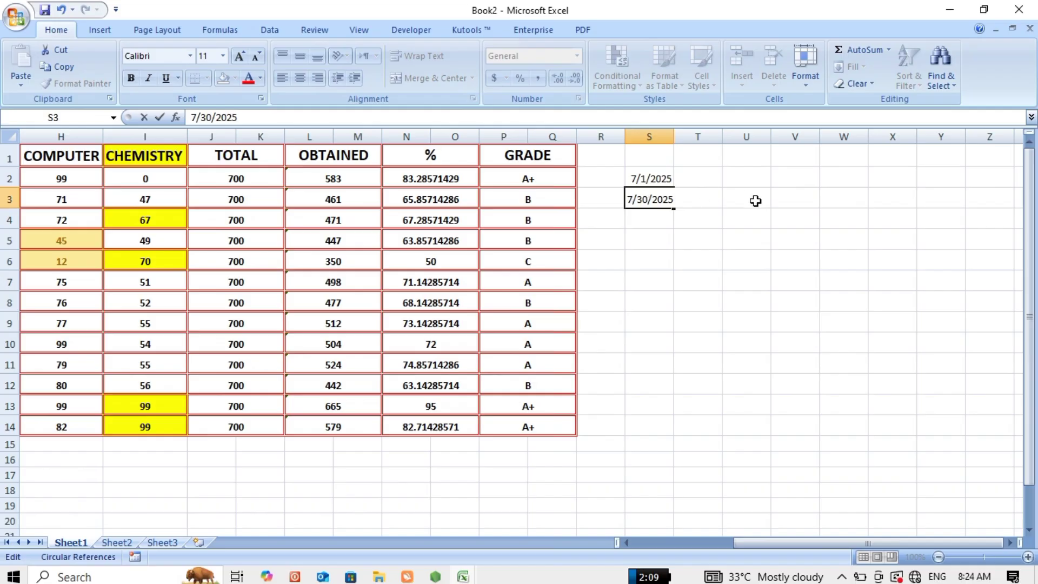
pyautogui.press('BackSpace')
pyautogui.write('6')
pyautogui.press('Return')
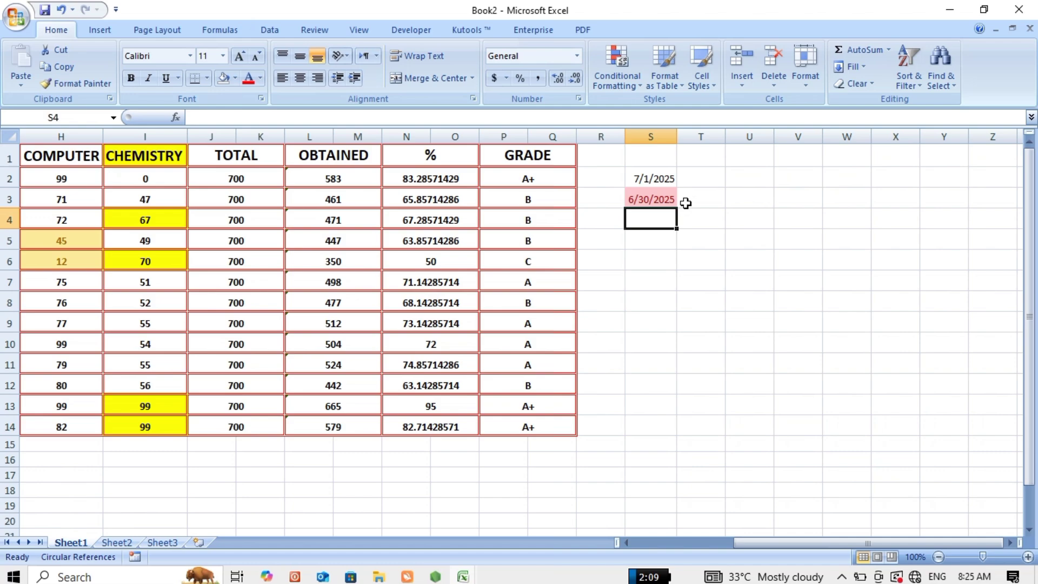
pyautogui.click(641, 83)
pyautogui.moveTo(690, 110)
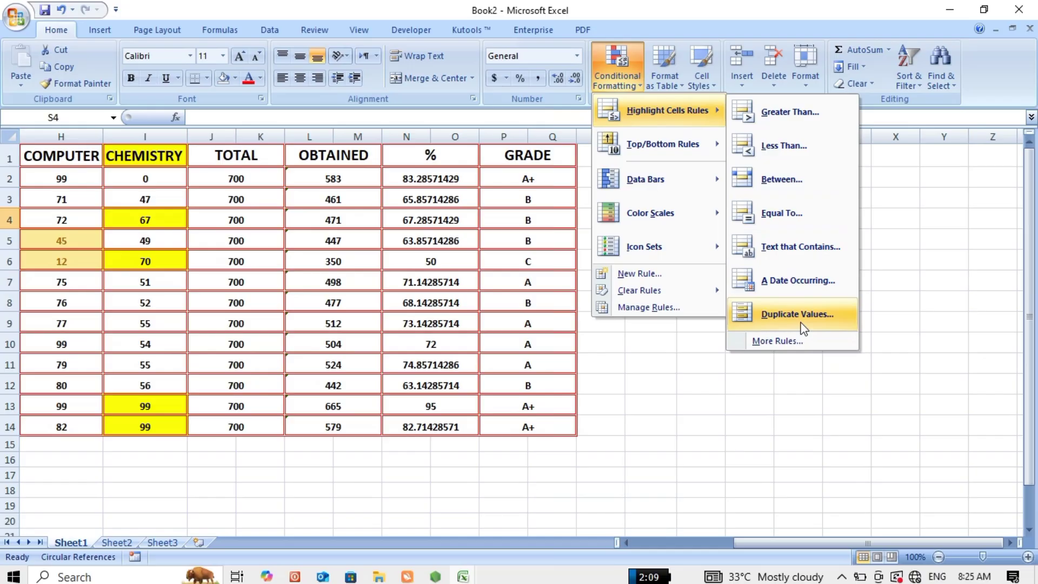
pyautogui.press('Escape')
pyautogui.press('Escape')
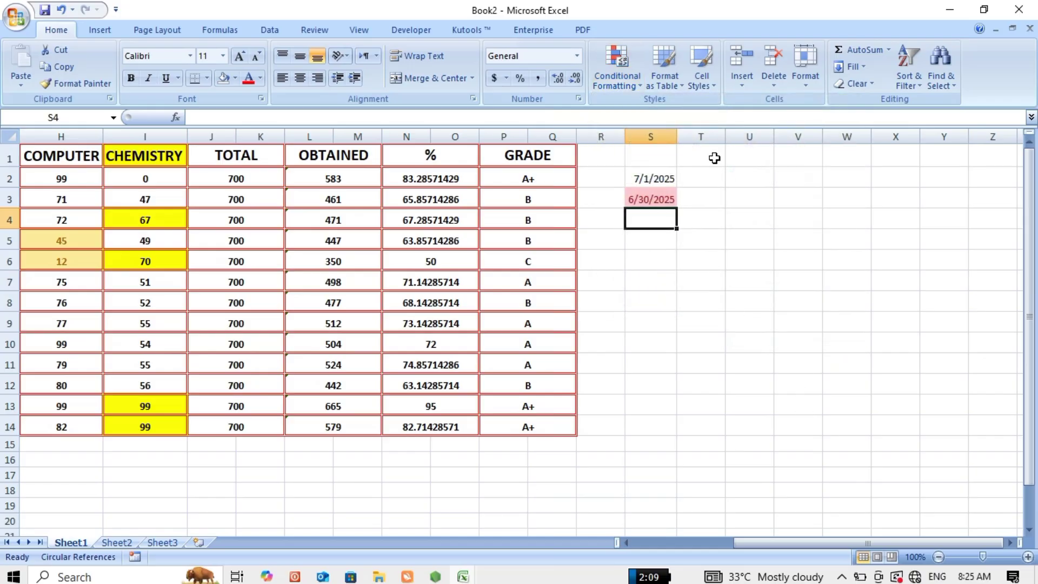
# Apply a Duplicate Values highlight rule to T1:T14 with a custom format using a green fill.
pyautogui.moveTo(714, 158); pyautogui.dragTo(711, 422)
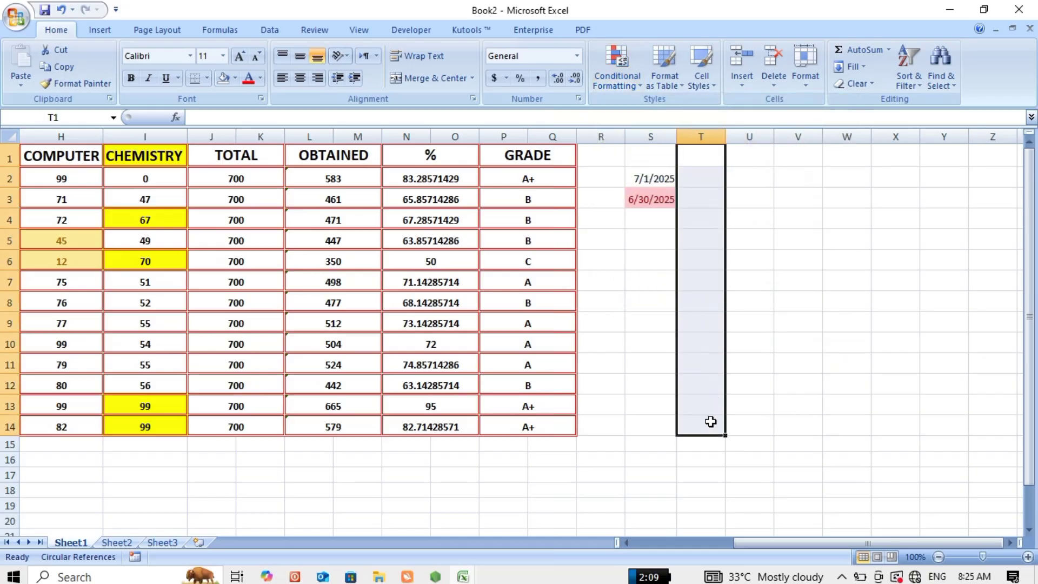
pyautogui.click(641, 88)
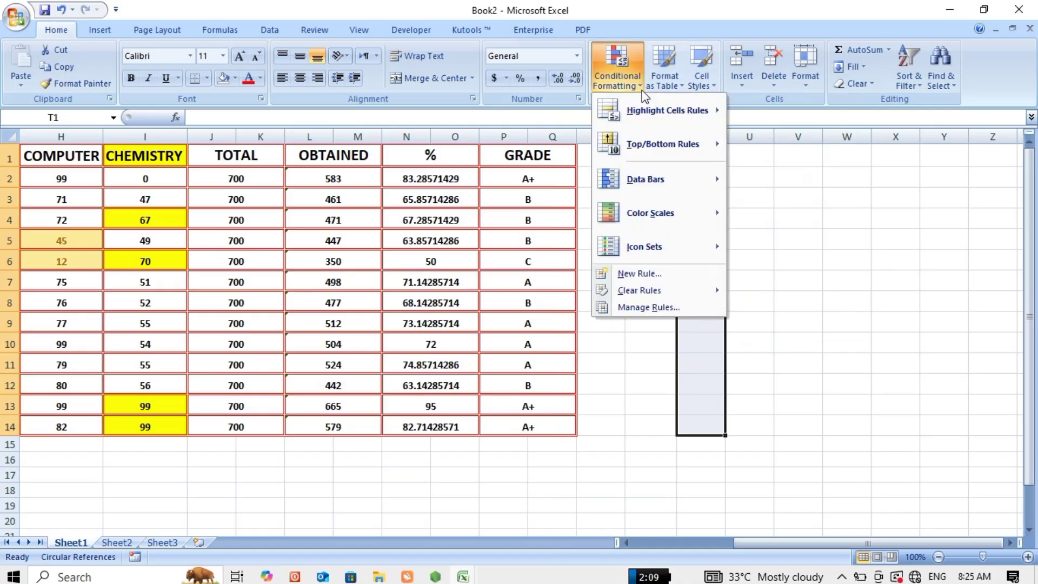
pyautogui.moveTo(708, 120)
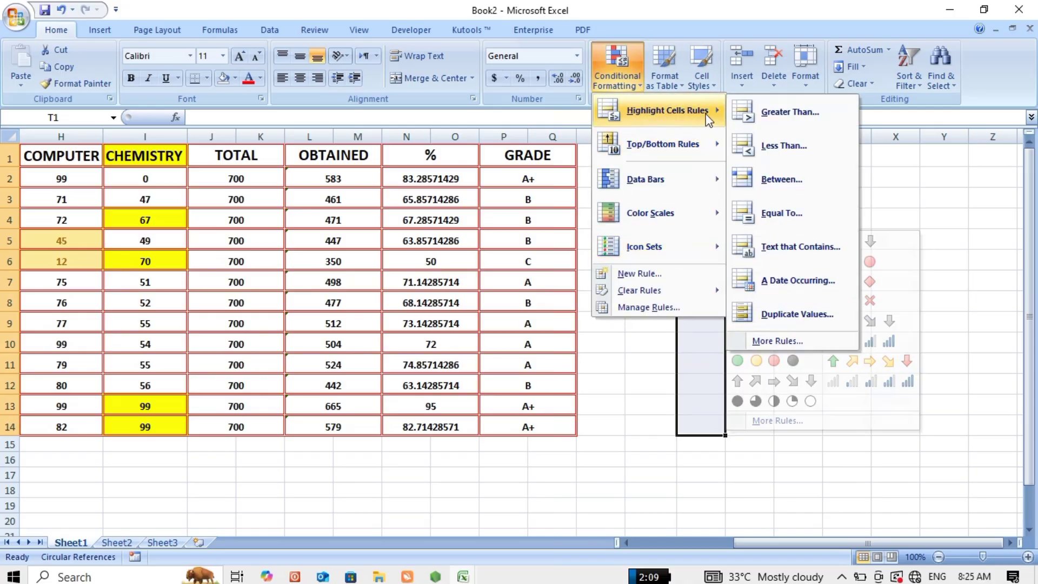
pyautogui.click(805, 318)
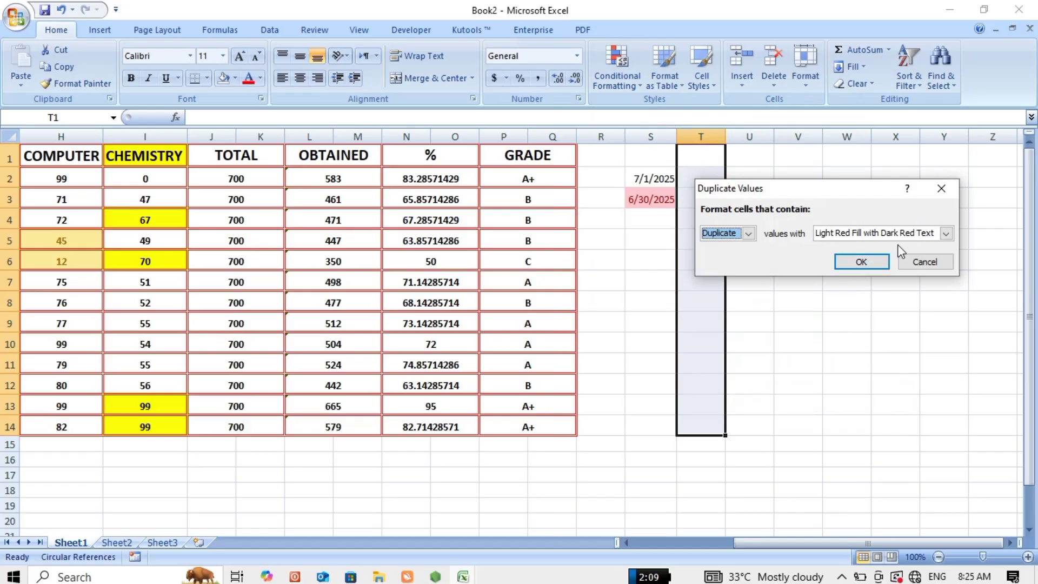
pyautogui.click(945, 233)
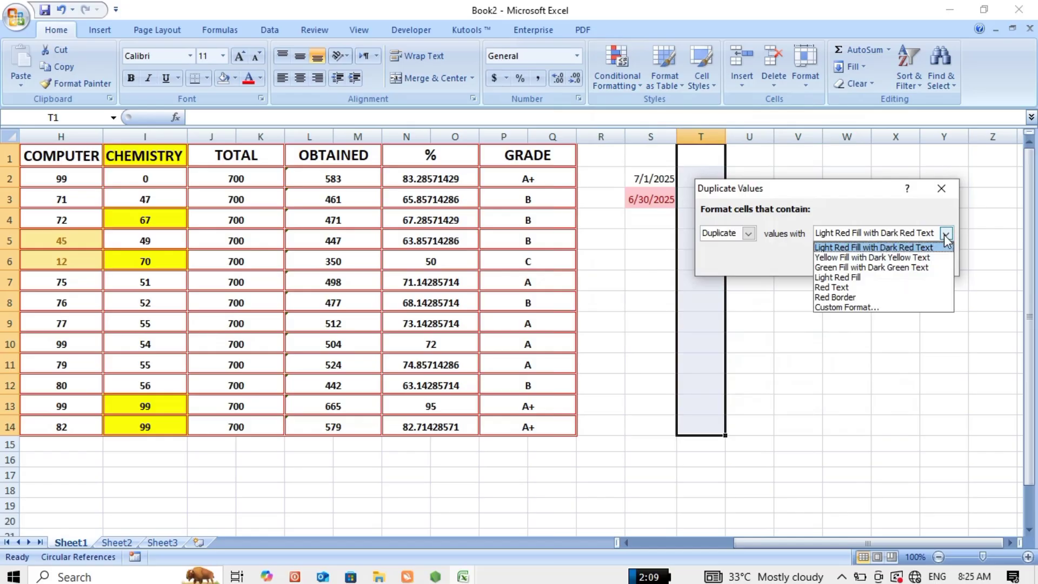
pyautogui.click(840, 307)
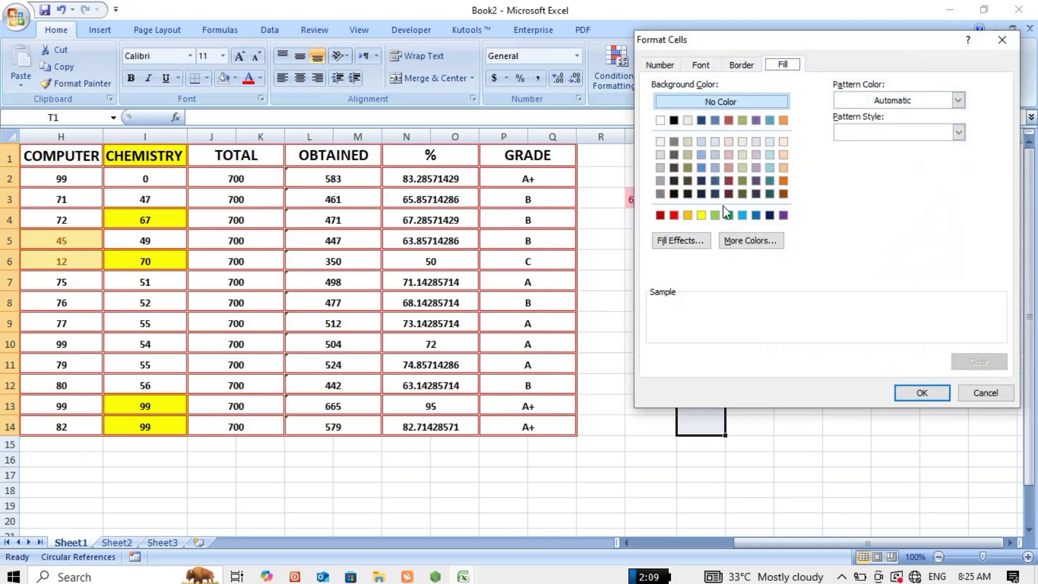
pyautogui.click(729, 215)
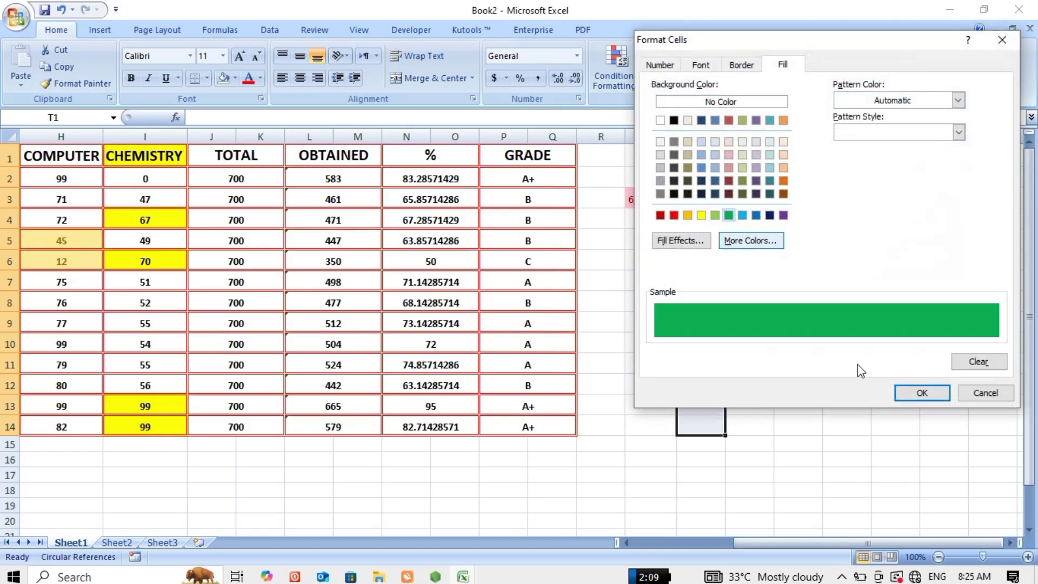
pyautogui.click(914, 395)
pyautogui.click(864, 261)
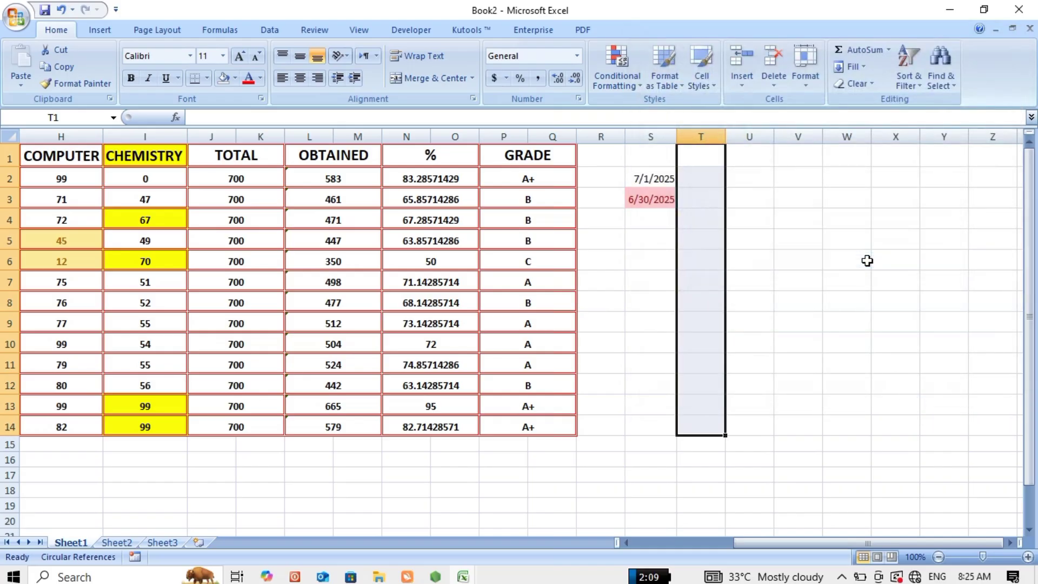
# Test the duplicate rule by entering a name in T1, a different name in T3, and the T1 name again in T6.
pyautogui.click(705, 155)
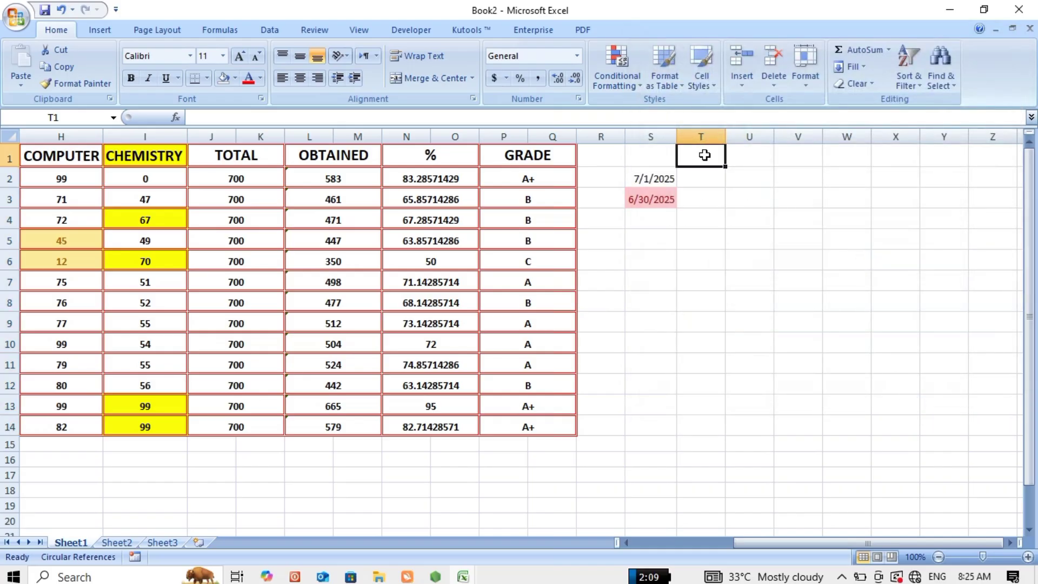
pyautogui.write('sajid')
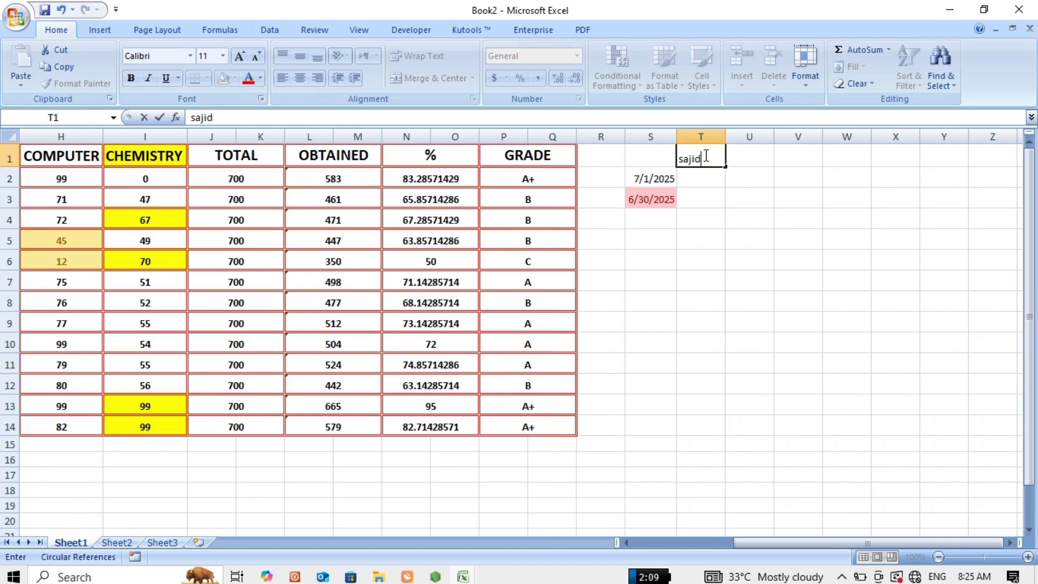
pyautogui.press('Return')
pyautogui.press('Return')
pyautogui.write('amjad')
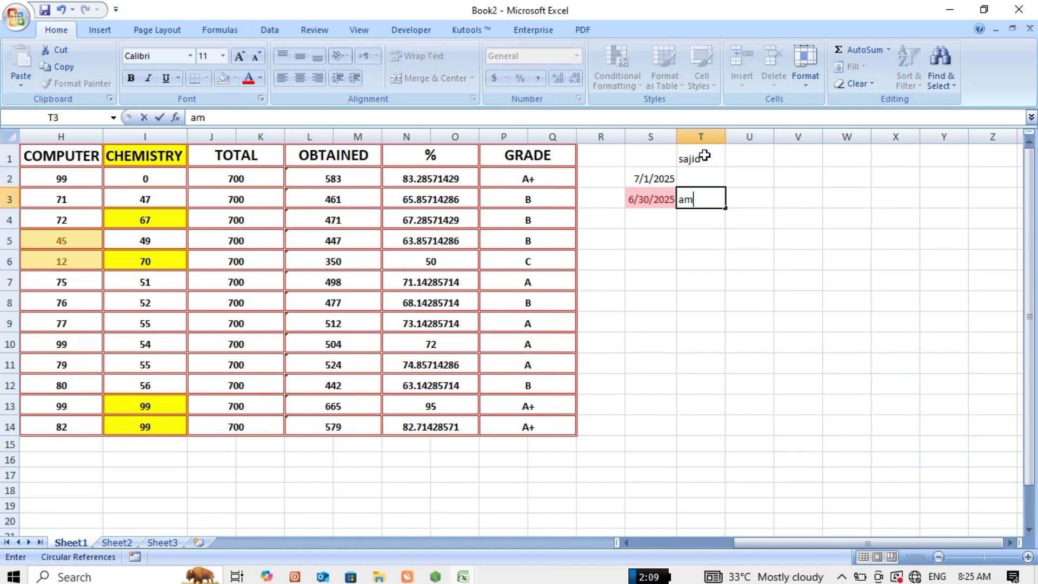
pyautogui.press('Return')
pyautogui.press('Return')
pyautogui.press('Return')
pyautogui.write('sa')
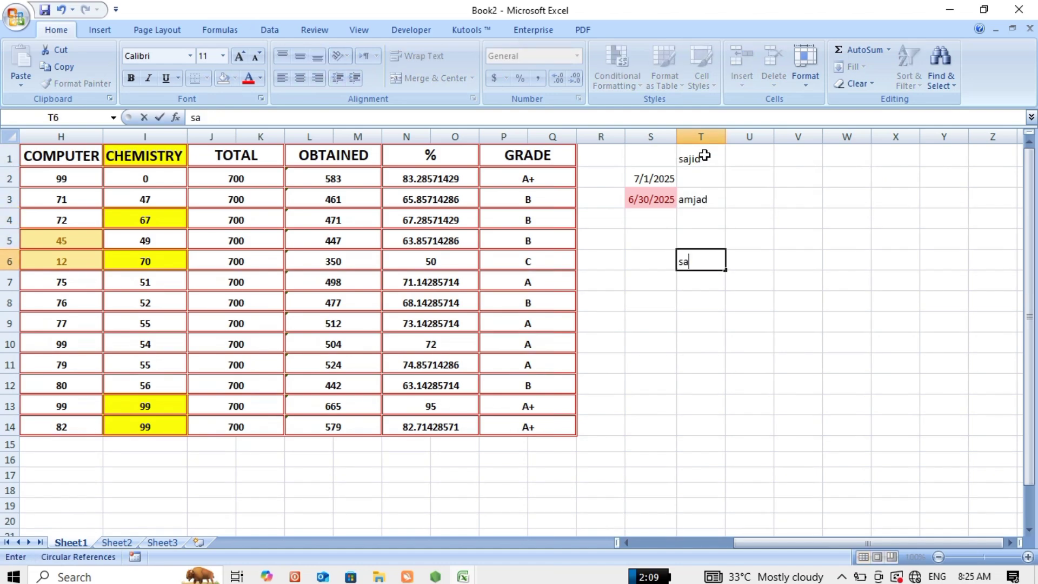
pyautogui.write('jid')
pyautogui.press('Return')
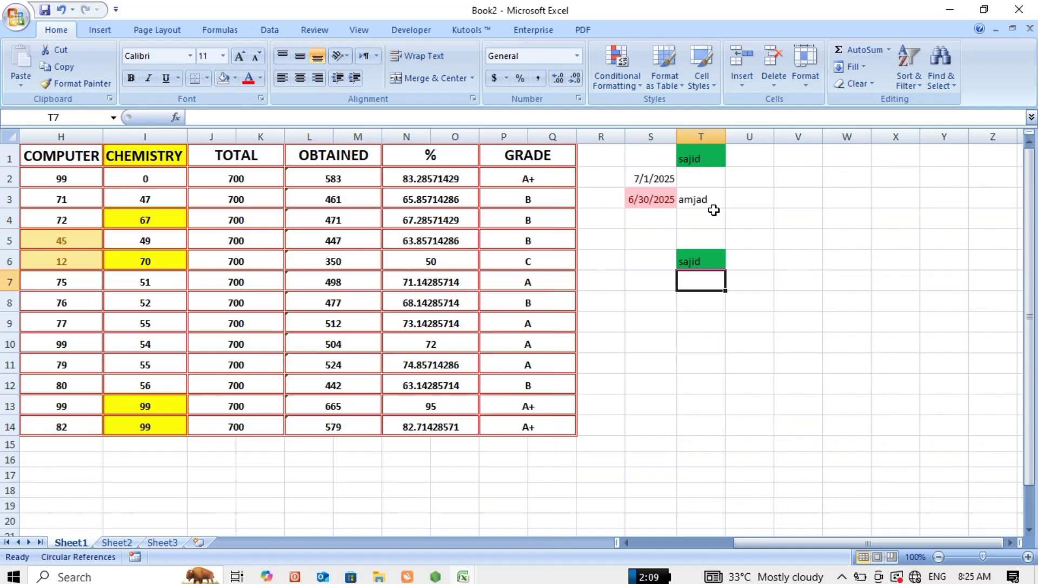
# Repeat the name from T3 in T9 to create a second duplicate pair.
pyautogui.click(709, 159)
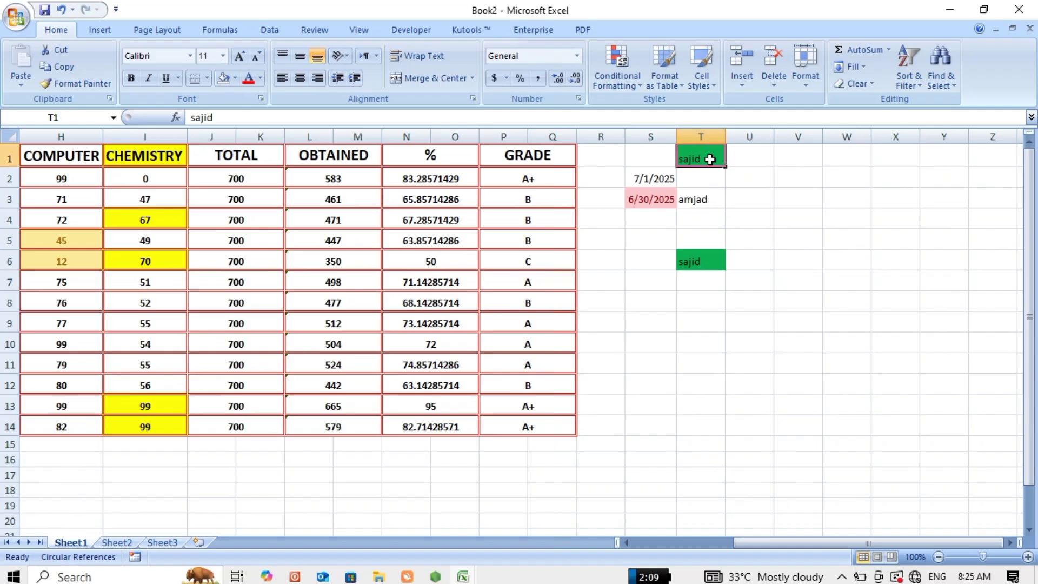
pyautogui.click(700, 320)
pyautogui.write('amja')
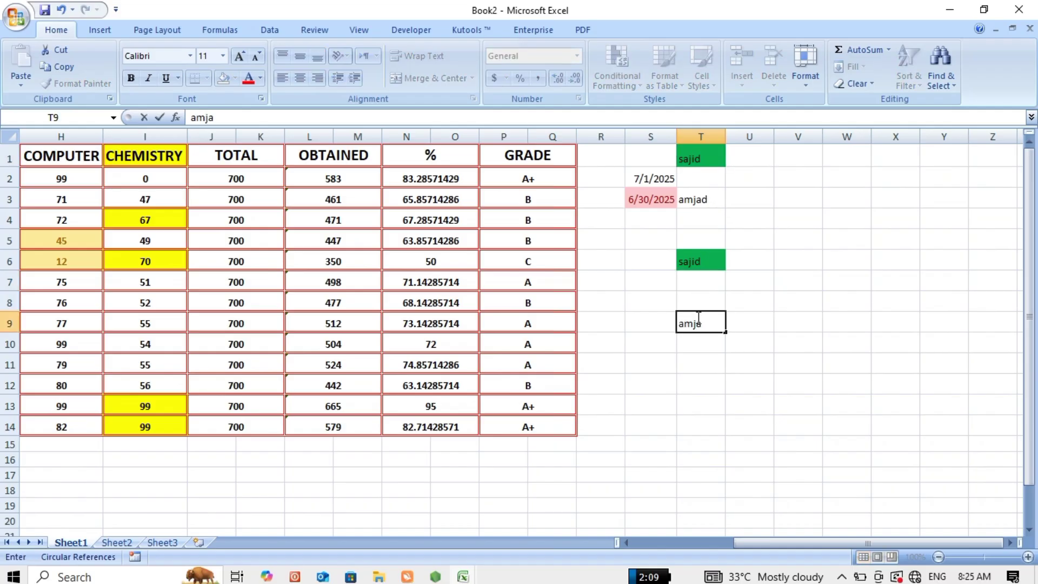
pyautogui.write('d')
pyautogui.press('Return')
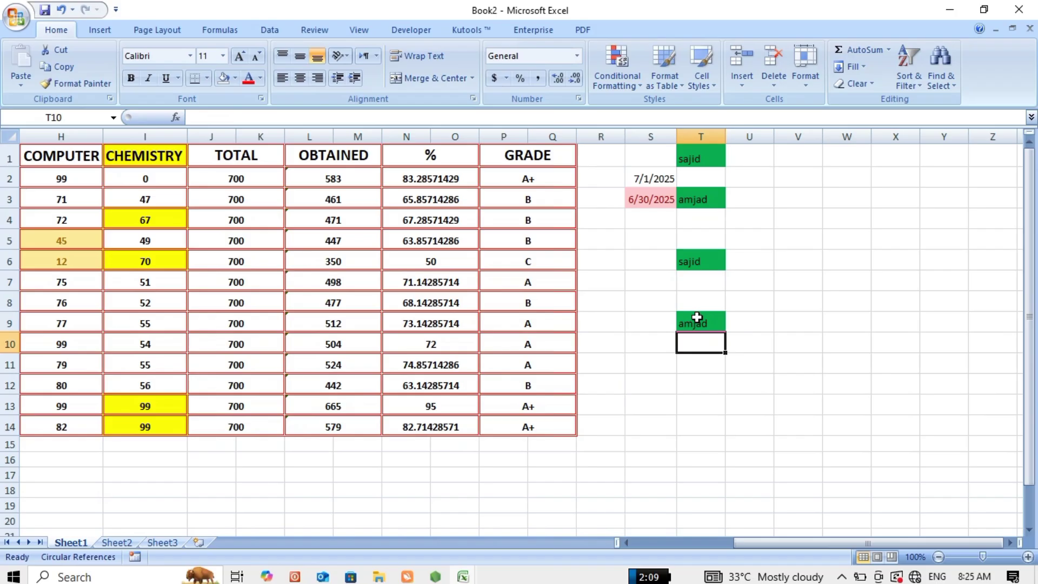
# Test the duplicate rule with a non-duplicate by entering a new, unique name in T4.
pyautogui.press('Up')
pyautogui.press('Up')
pyautogui.press('Up')
pyautogui.press('Up')
pyautogui.press('Up')
pyautogui.press('Up')
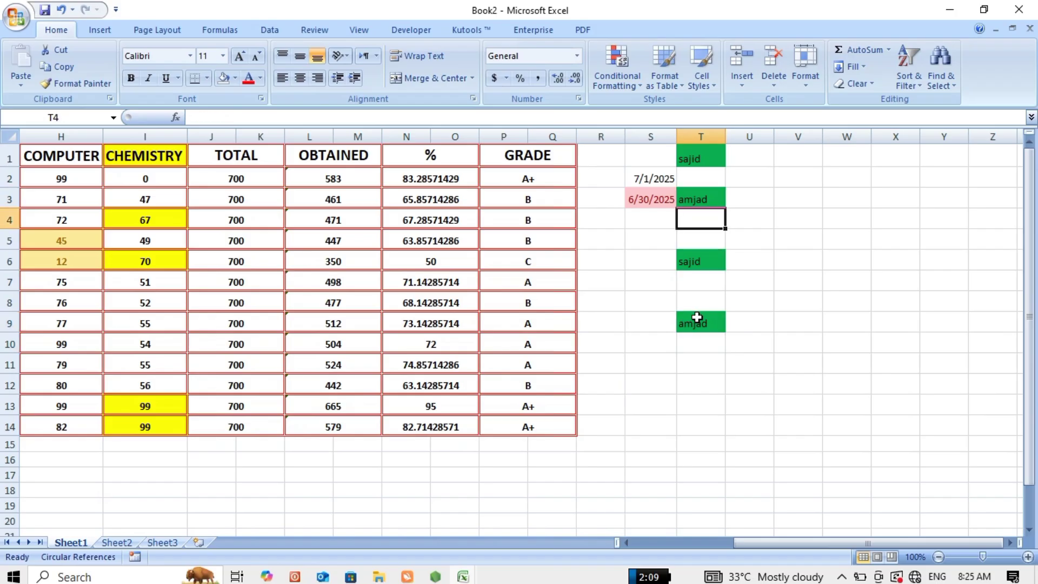
pyautogui.write('saqib')
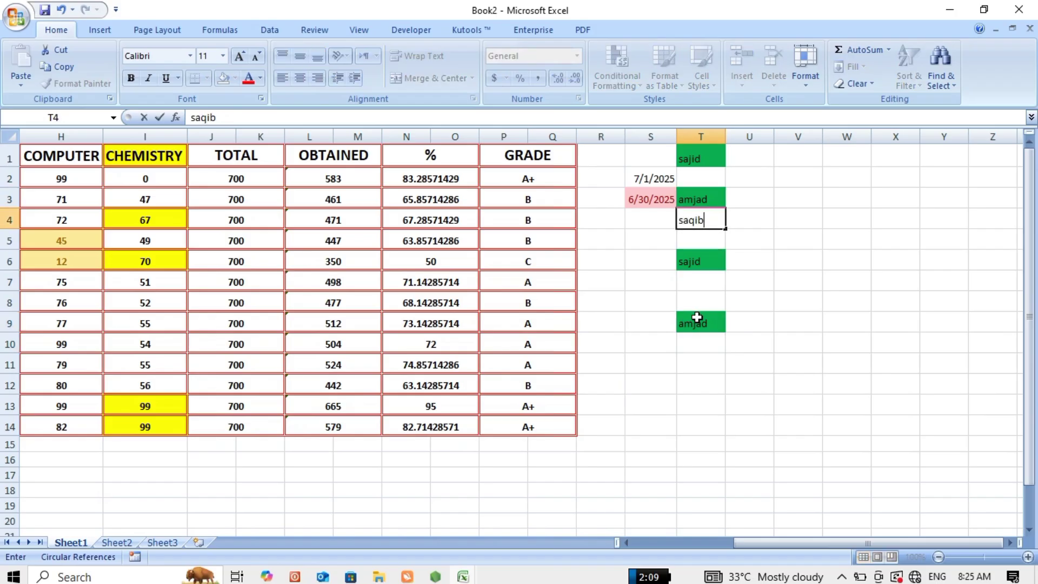
pyautogui.press('Return')
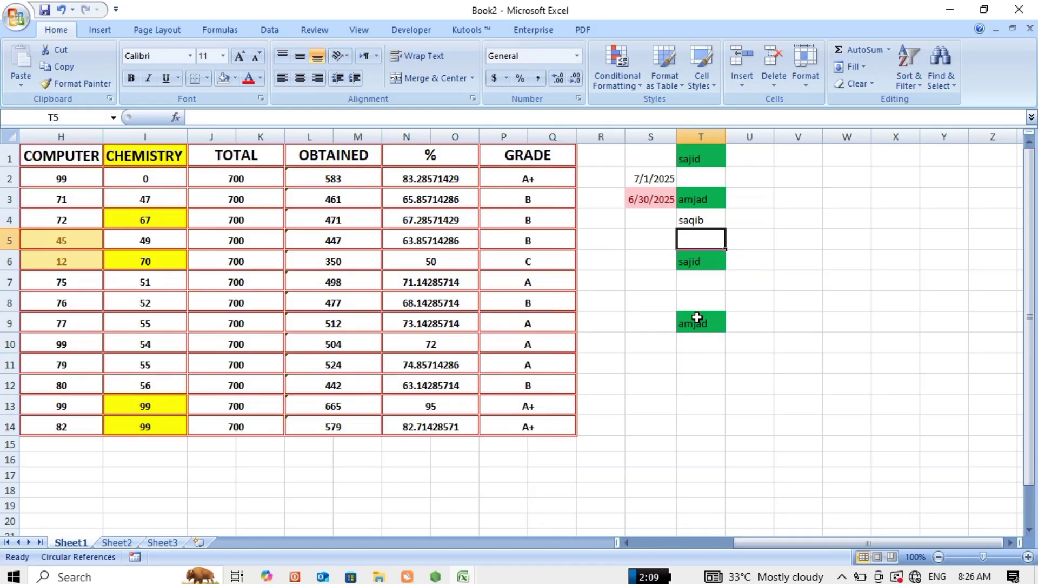
pyautogui.click(755, 160)
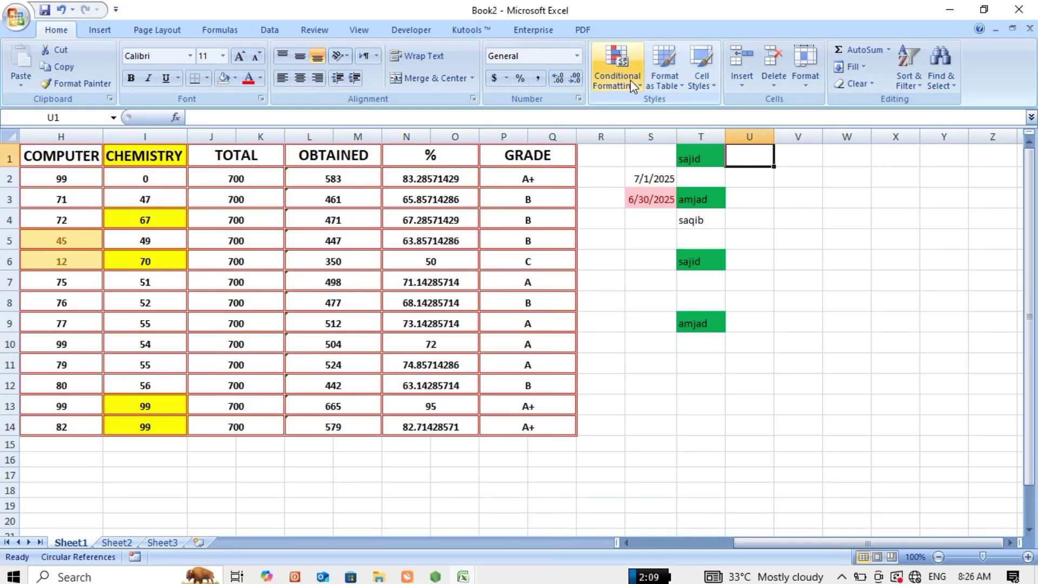
pyautogui.click(617, 69)
pyautogui.moveTo(697, 111)
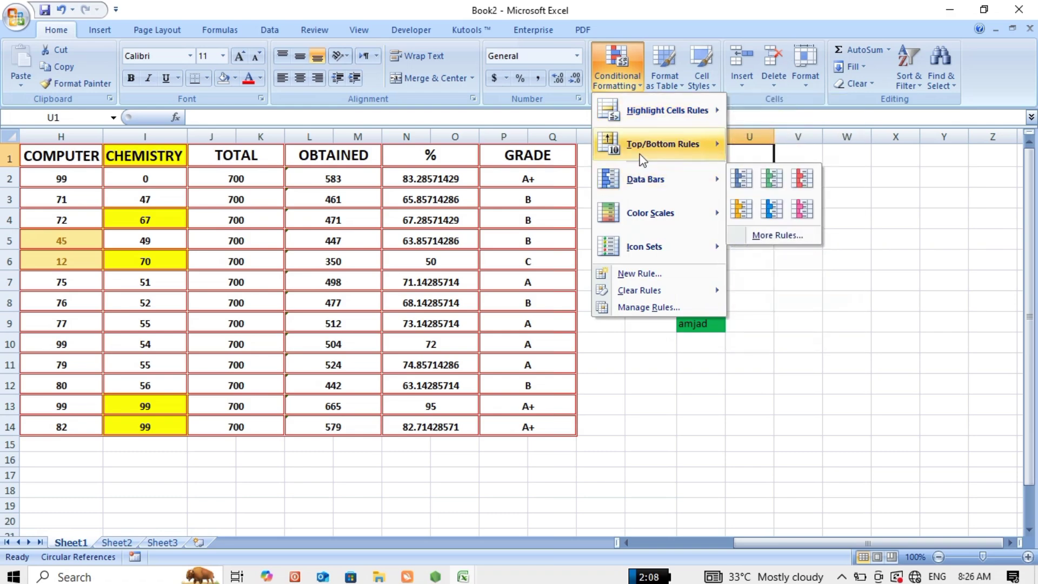
pyautogui.moveTo(640, 155)
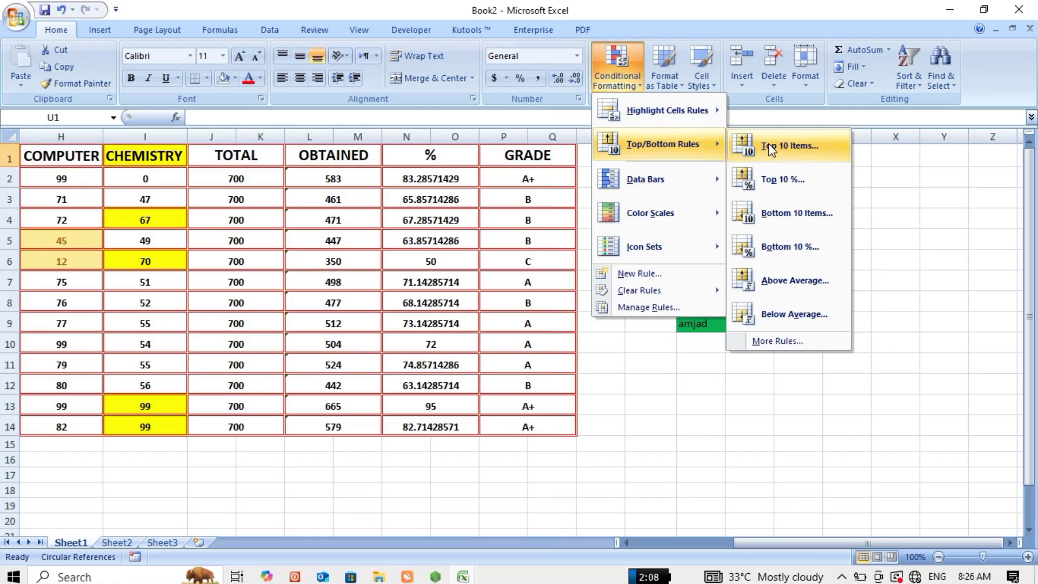
pyautogui.click(244, 193)
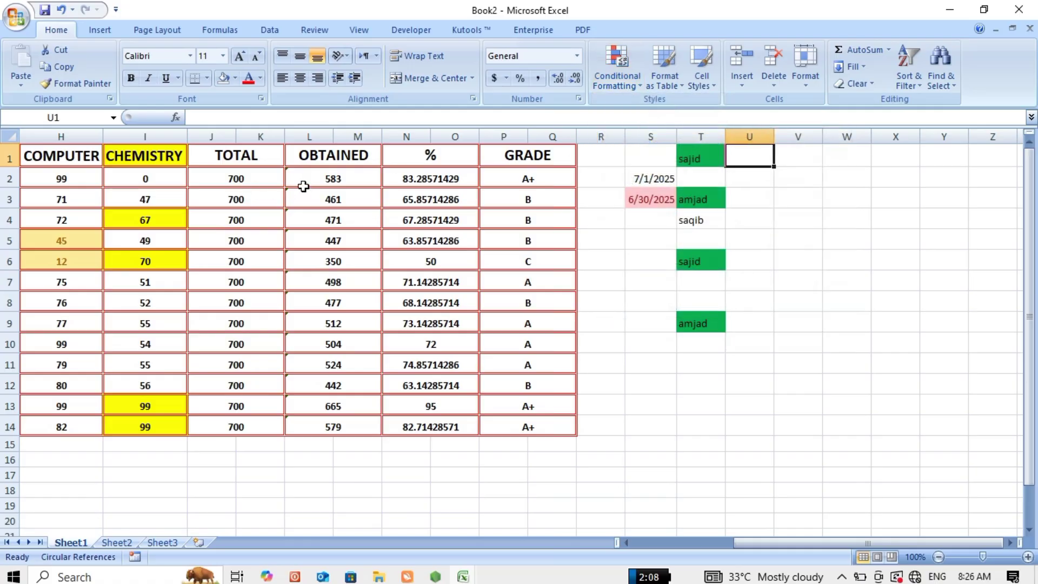
# Apply a Top 10 Items rule to the OBTAINED marks in rows 2 to 14, ranking the top 7 with Light Red Fill with Dark Red Text.
pyautogui.moveTo(306, 180); pyautogui.dragTo(314, 425)
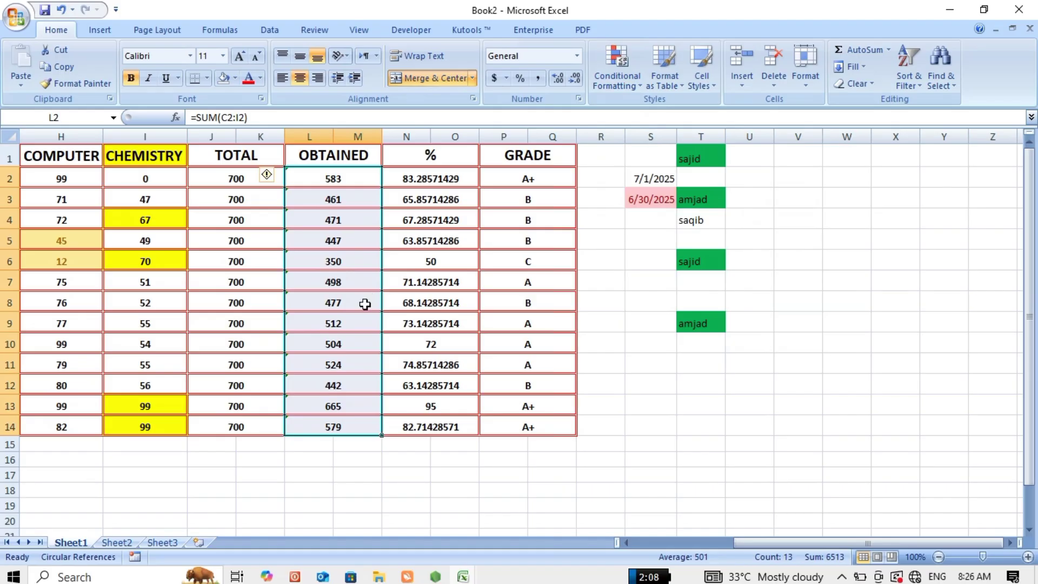
pyautogui.click(625, 82)
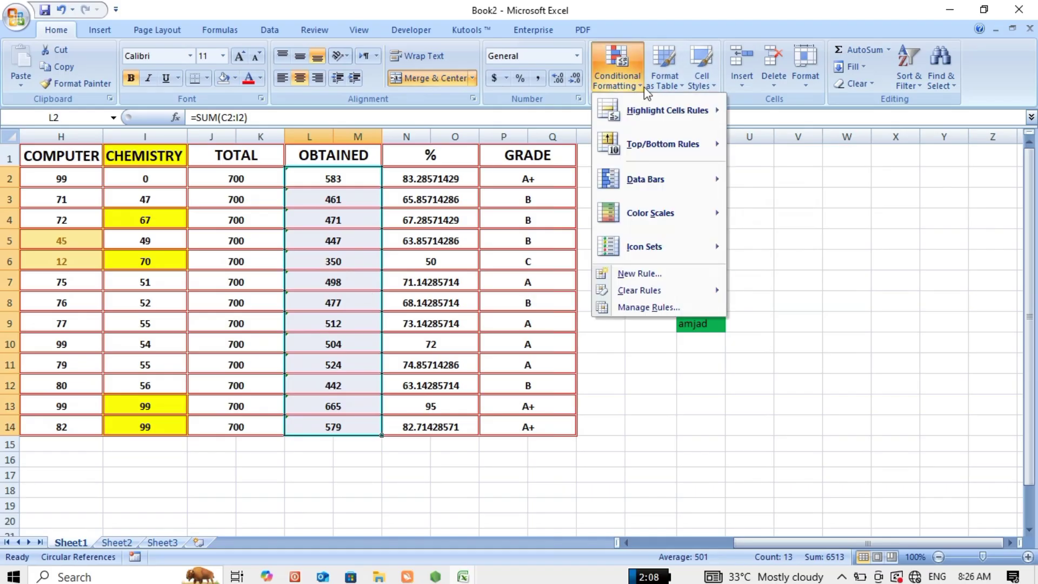
pyautogui.moveTo(660, 99)
pyautogui.moveTo(661, 142)
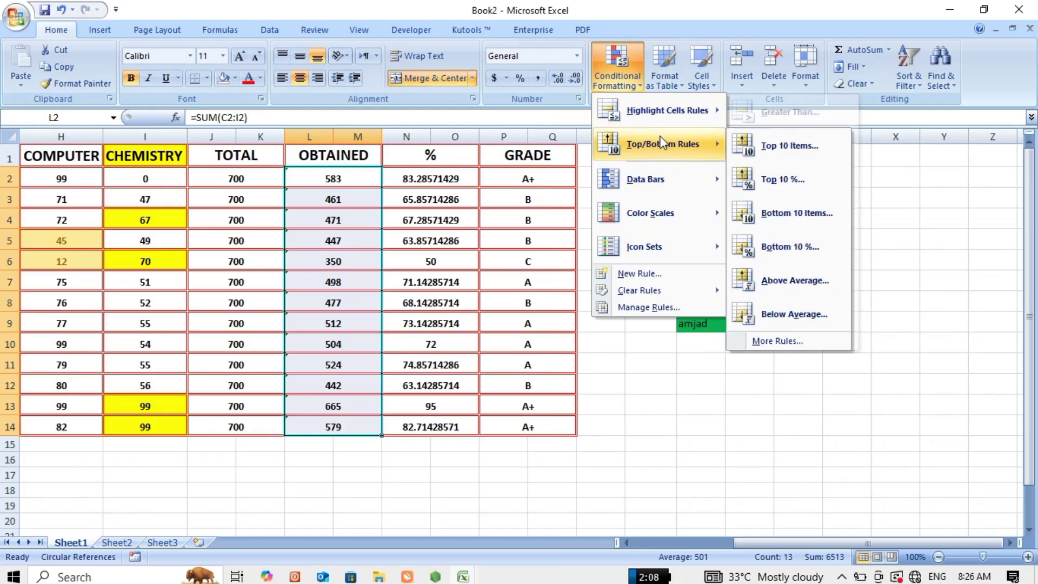
pyautogui.click(759, 149)
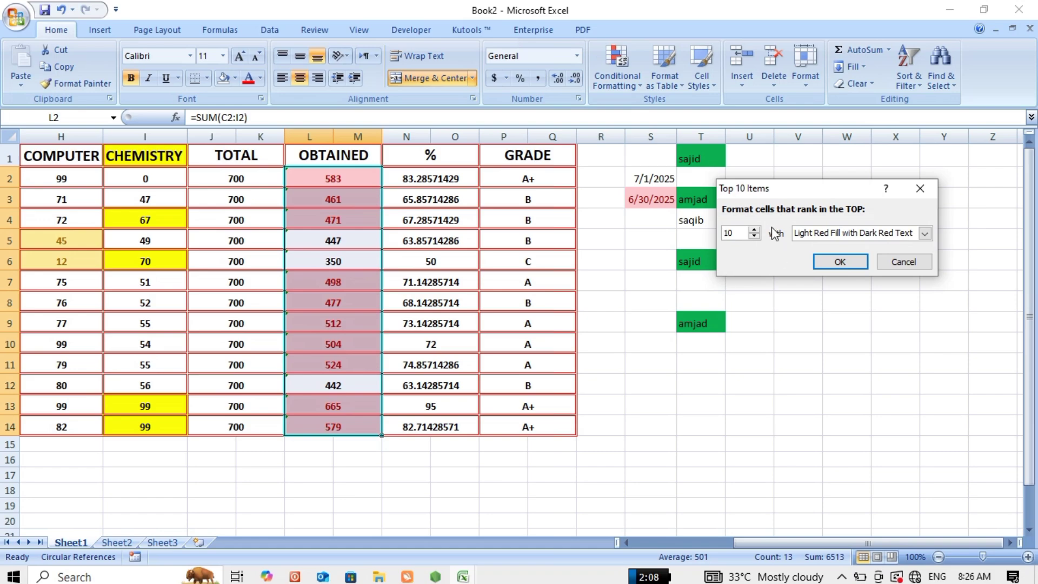
pyautogui.click(754, 229)
pyautogui.click(755, 230)
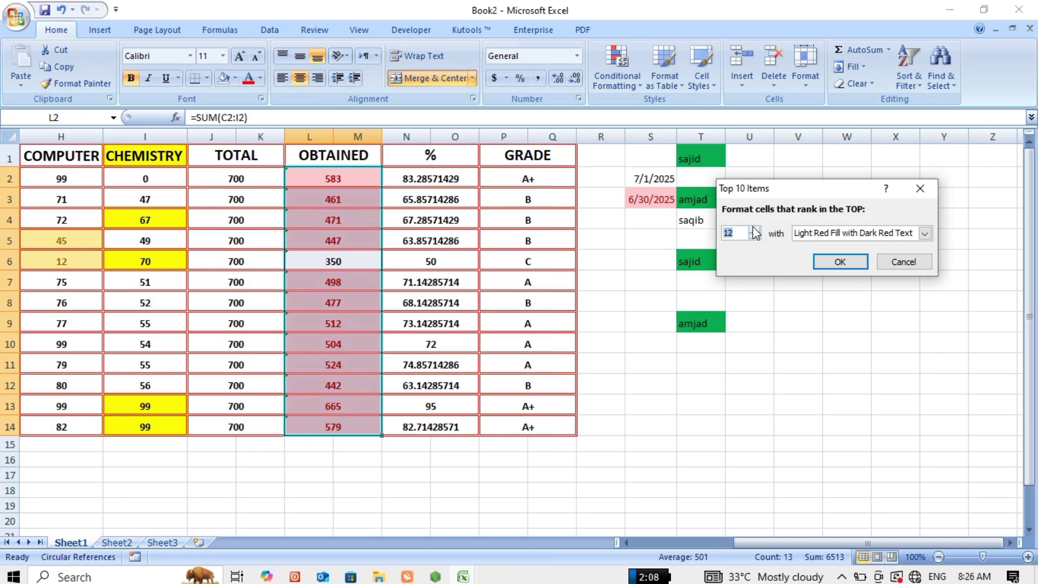
pyautogui.click(754, 237)
pyautogui.click(754, 237)
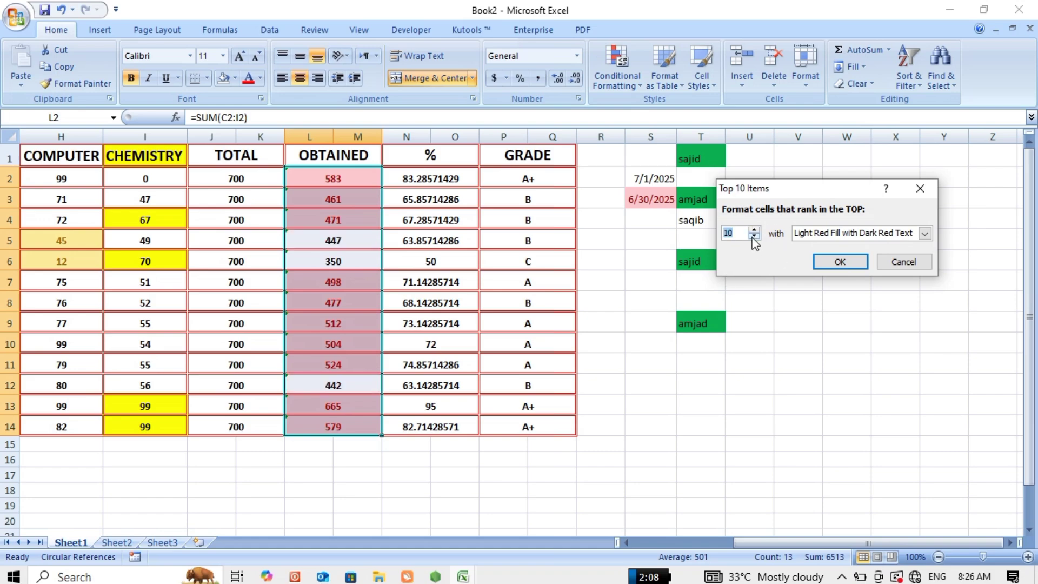
pyautogui.click(754, 237)
pyautogui.click(754, 237)
pyautogui.click(754, 236)
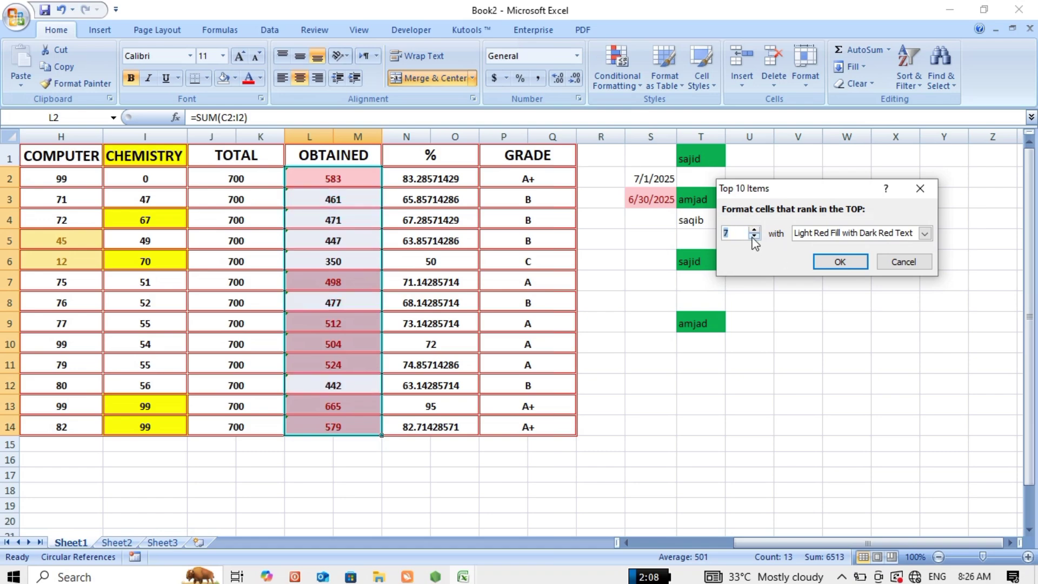
pyautogui.click(854, 263)
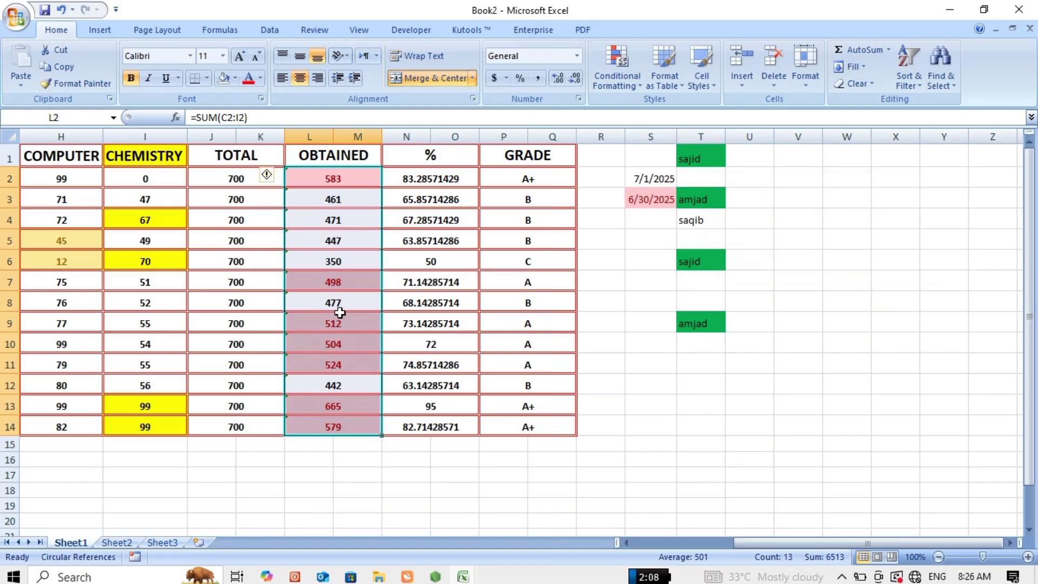
pyautogui.click(364, 267)
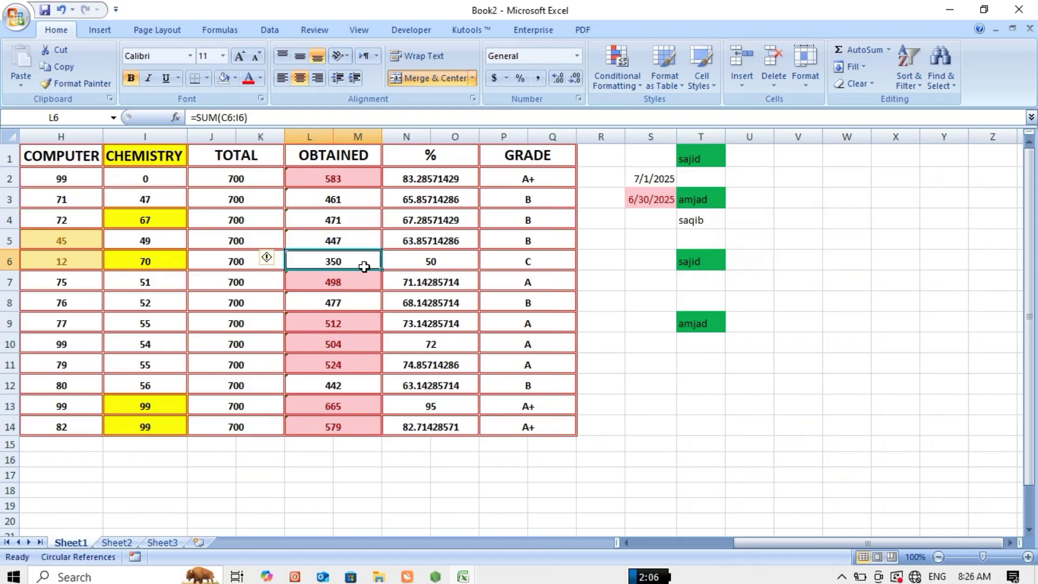
pyautogui.click(627, 89)
pyautogui.moveTo(650, 144)
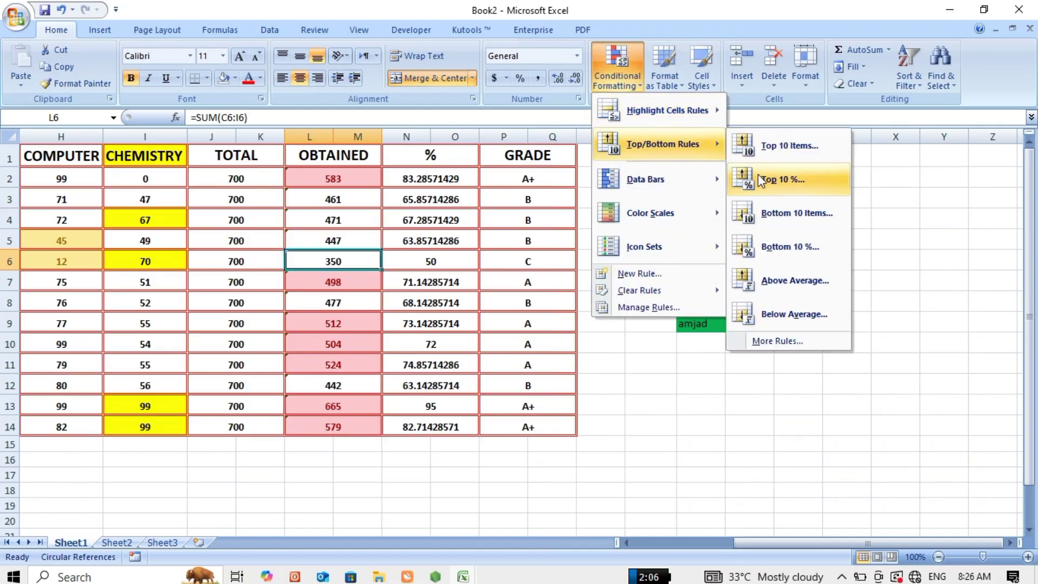
pyautogui.click(431, 233)
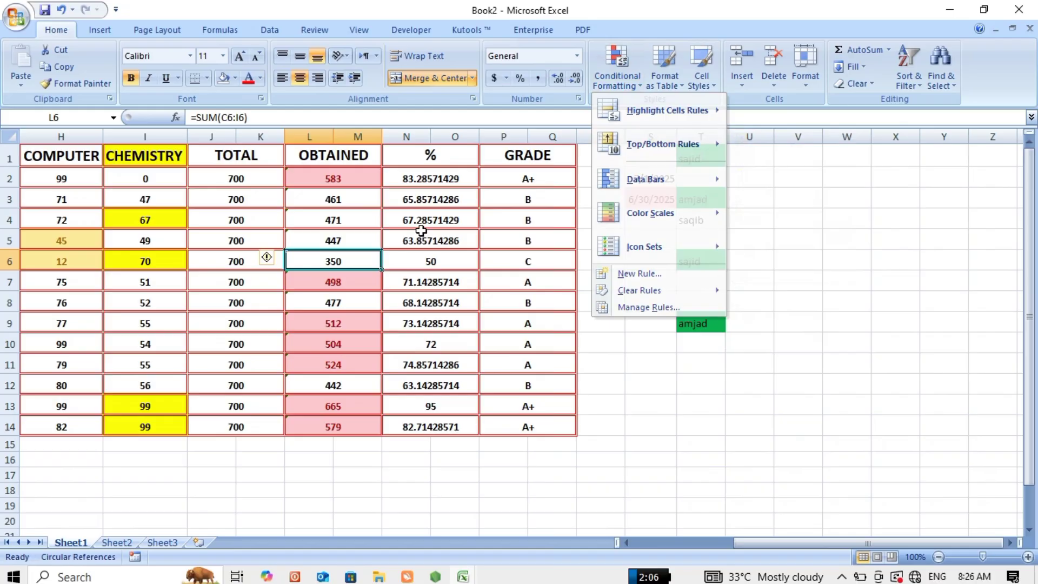
pyautogui.click(309, 227)
pyautogui.click(427, 220)
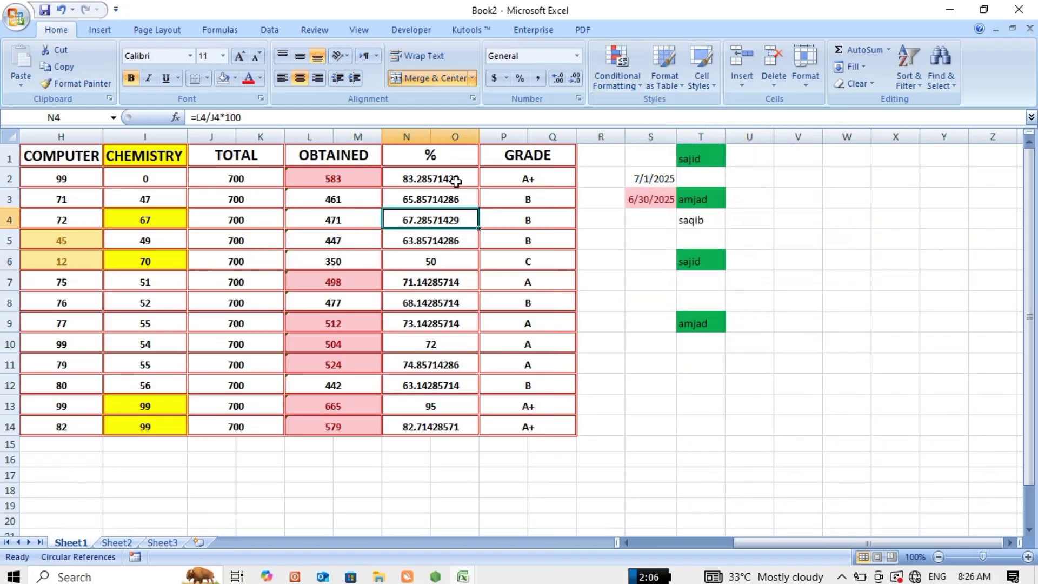
# Apply a Top 10% rule to the % column in rows 2 to 14, using 10% and Light Red Fill with Dark Red Text.
pyautogui.moveTo(455, 181); pyautogui.dragTo(454, 423)
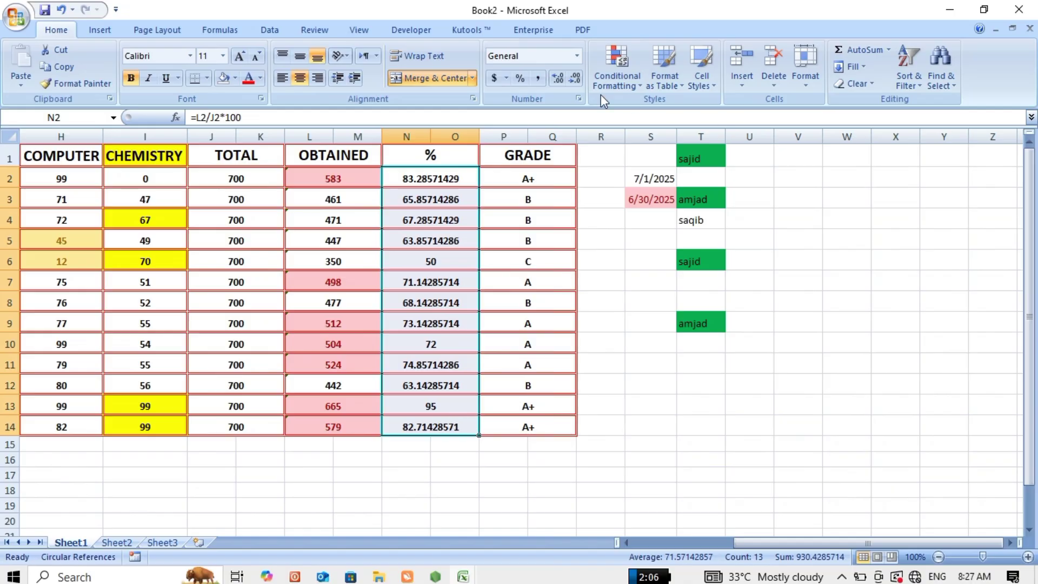
pyautogui.click(636, 88)
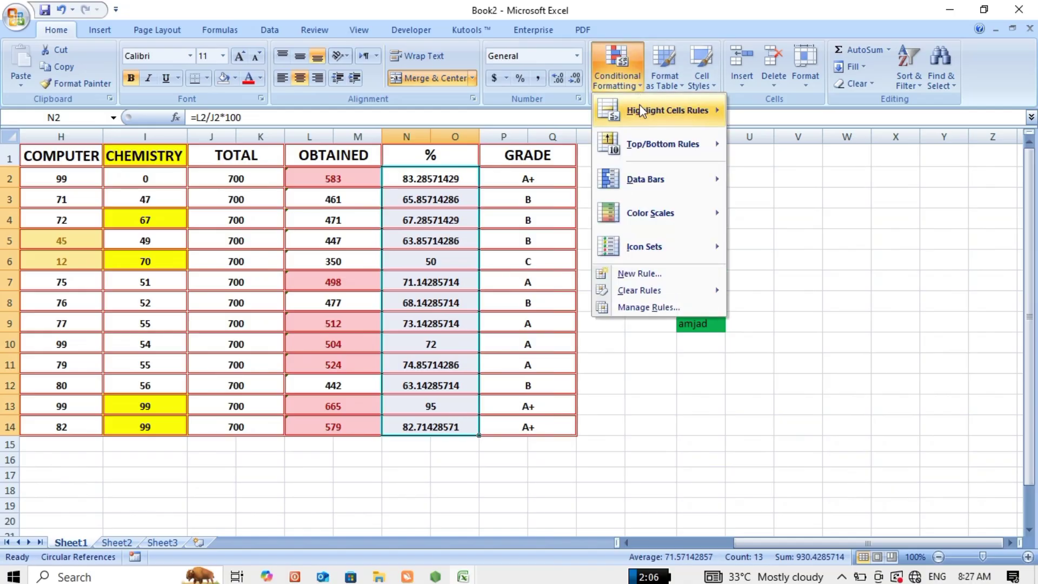
pyautogui.moveTo(646, 138)
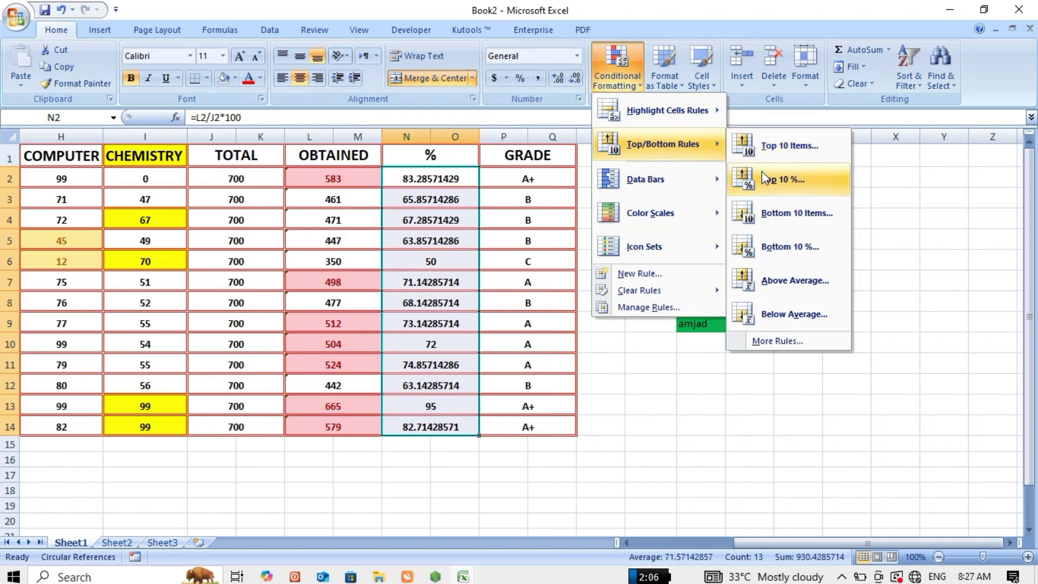
pyautogui.click(762, 173)
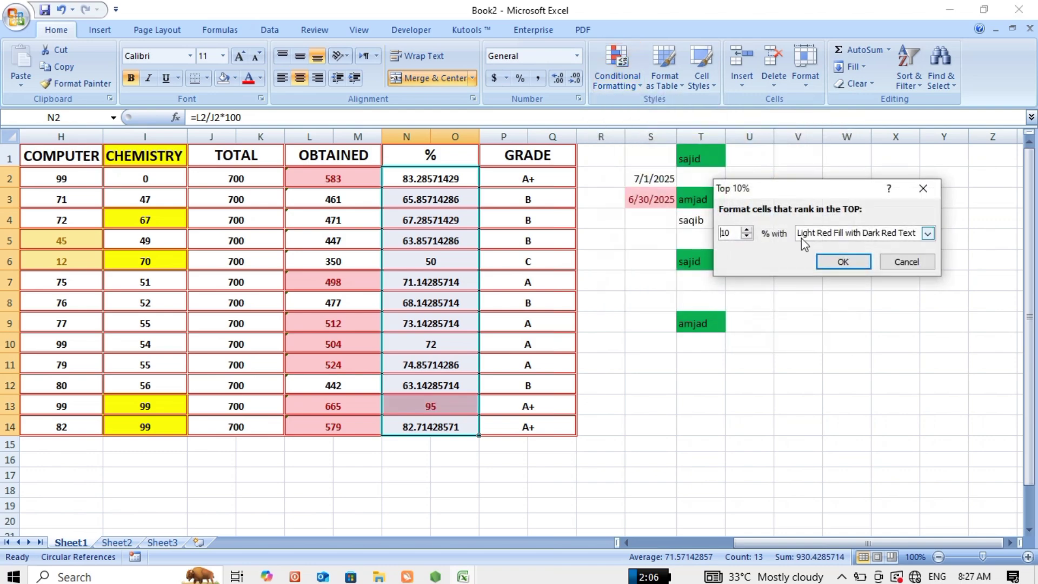
pyautogui.click(826, 255)
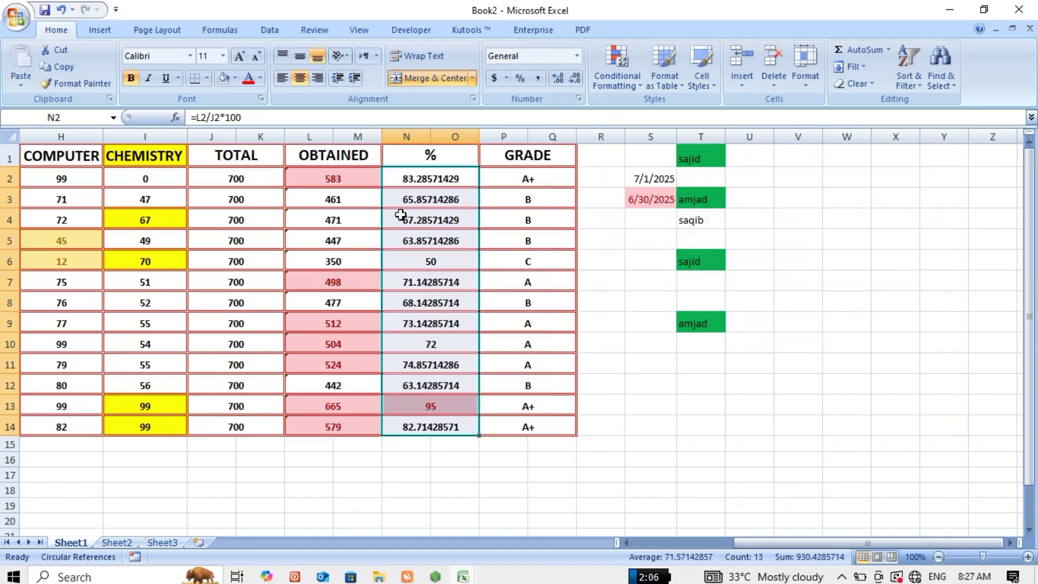
# Go through the % column cell by cell from N2 to N14 and back to check which values the Top 10% rule highlights.
pyautogui.moveTo(396, 240); pyautogui.dragTo(419, 180)
pyautogui.click(419, 178)
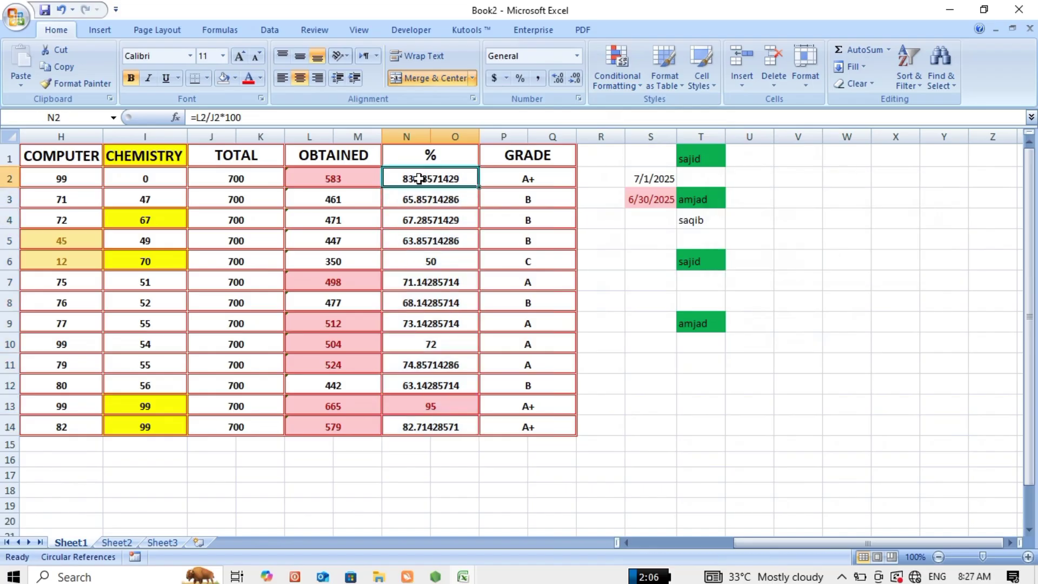
pyautogui.press('Down')
pyautogui.press('Down')
pyautogui.press('Down')
pyautogui.press('Down')
pyautogui.press('Down')
pyautogui.press('Down')
pyautogui.press('Down')
pyautogui.press('Down')
pyautogui.press('Down')
pyautogui.press('Down')
pyautogui.press('Down')
pyautogui.press('Down')
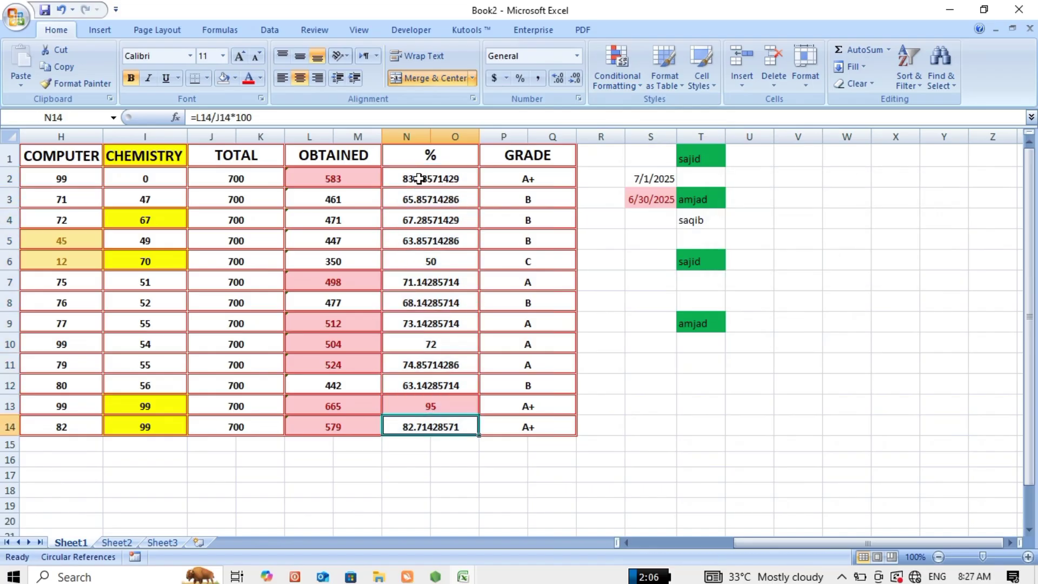
pyautogui.press('Up')
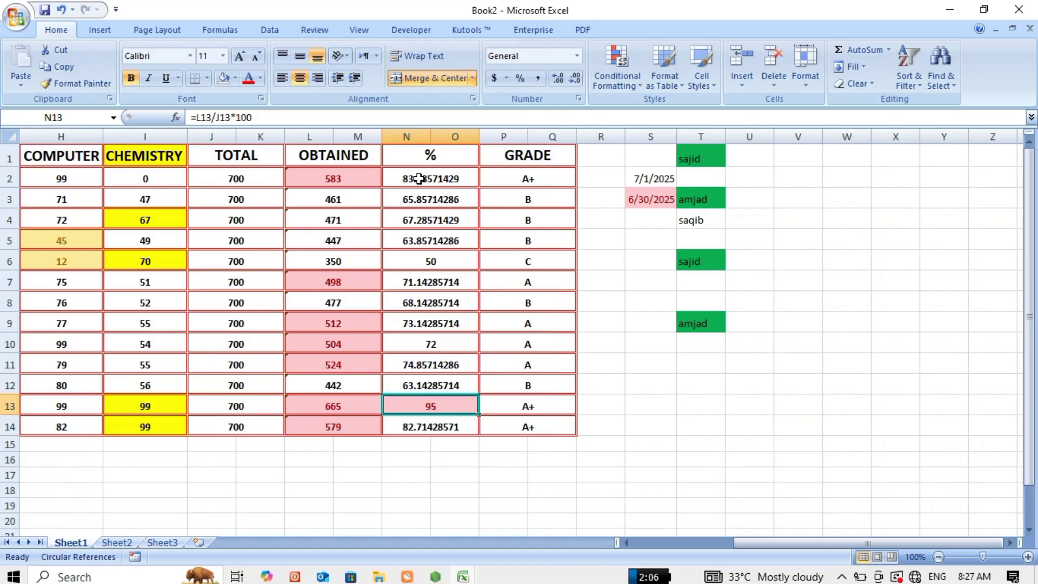
pyautogui.press('Up')
pyautogui.press('Up')
pyautogui.press('Up')
pyautogui.press('Up')
pyautogui.press('Up')
pyautogui.press('Up')
pyautogui.press('Up')
pyautogui.press('Up')
pyautogui.press('Up')
pyautogui.press('Up')
pyautogui.press('Up')
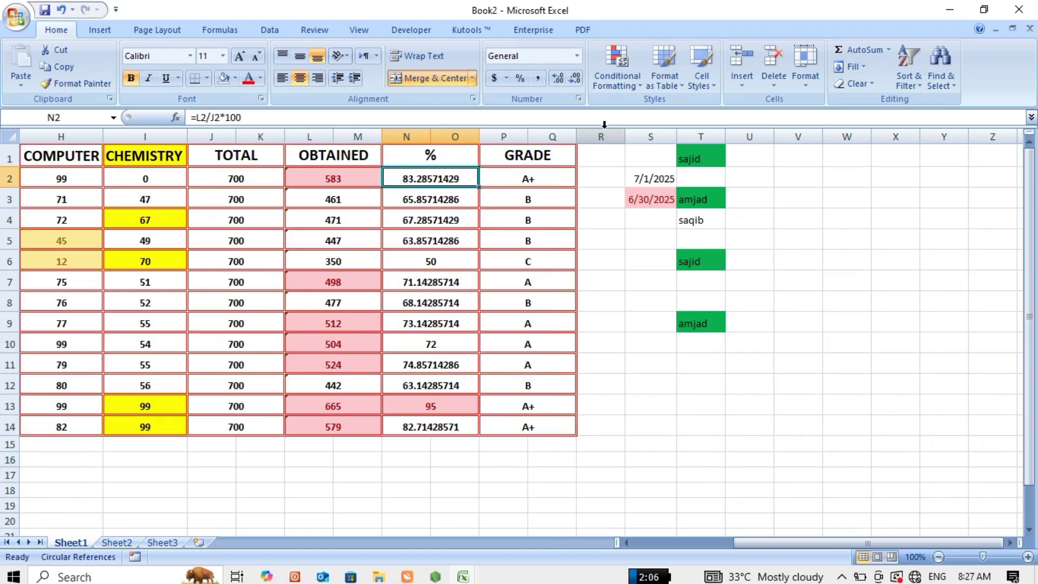
pyautogui.click(617, 70)
pyautogui.moveTo(646, 144)
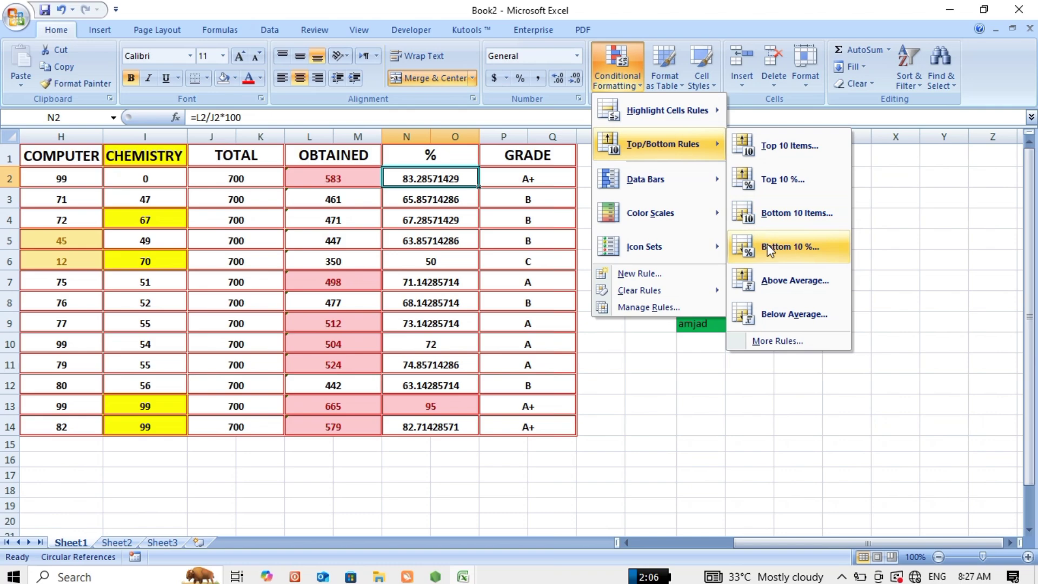
pyautogui.click(418, 168)
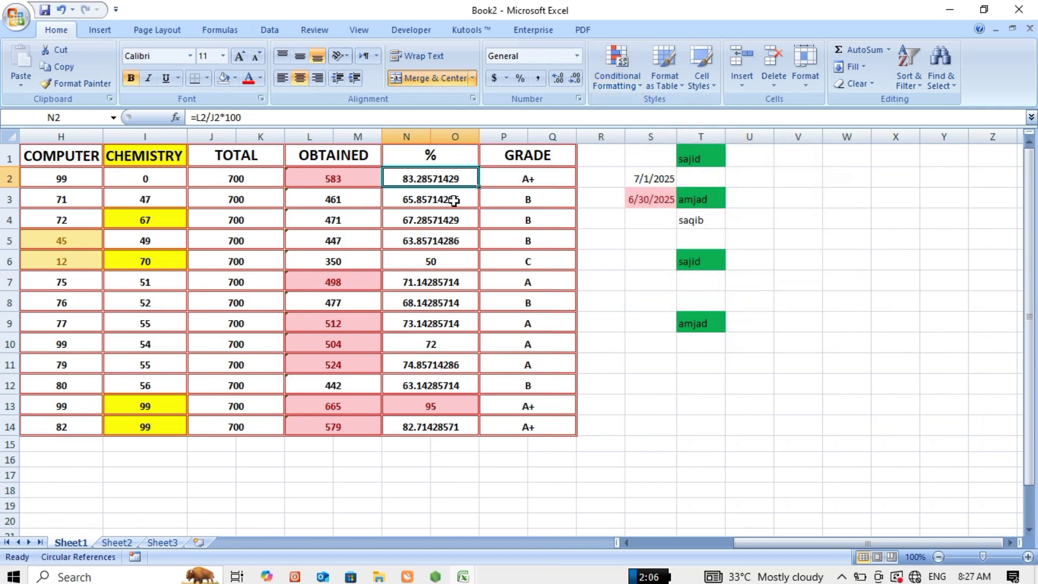
pyautogui.click(638, 82)
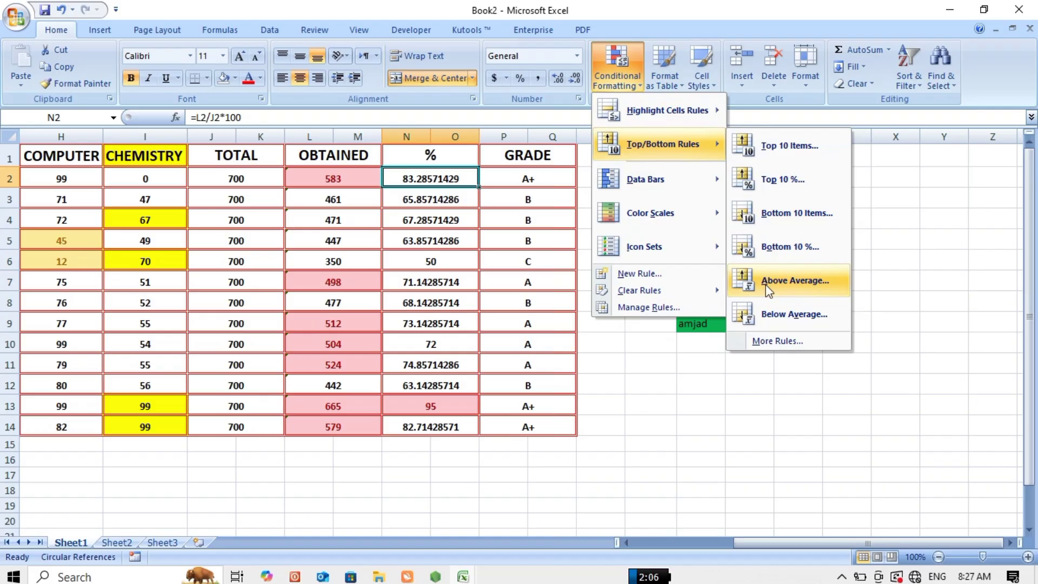
pyautogui.click(647, 383)
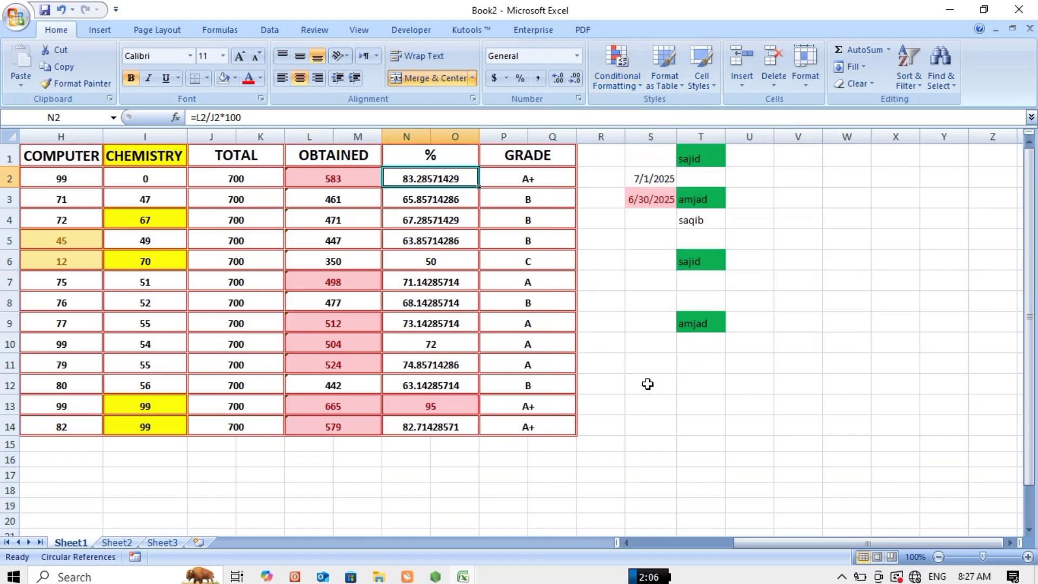
pyautogui.click(647, 383)
# Enter an AVERAGE formula in V2 that averages the first student's subject marks in C2:I2.
pyautogui.click(806, 180)
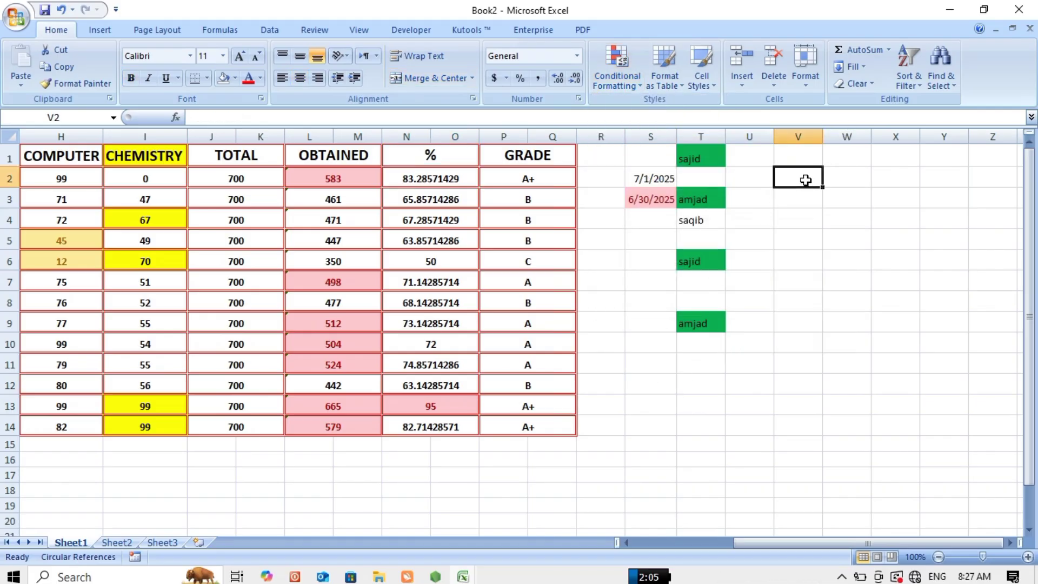
pyautogui.write('=')
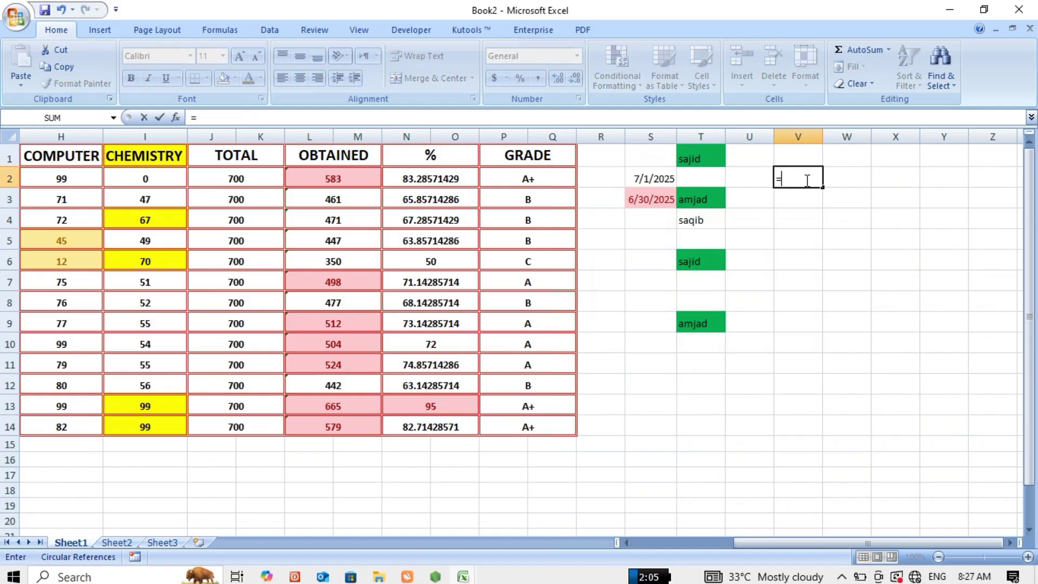
pyautogui.write('aver')
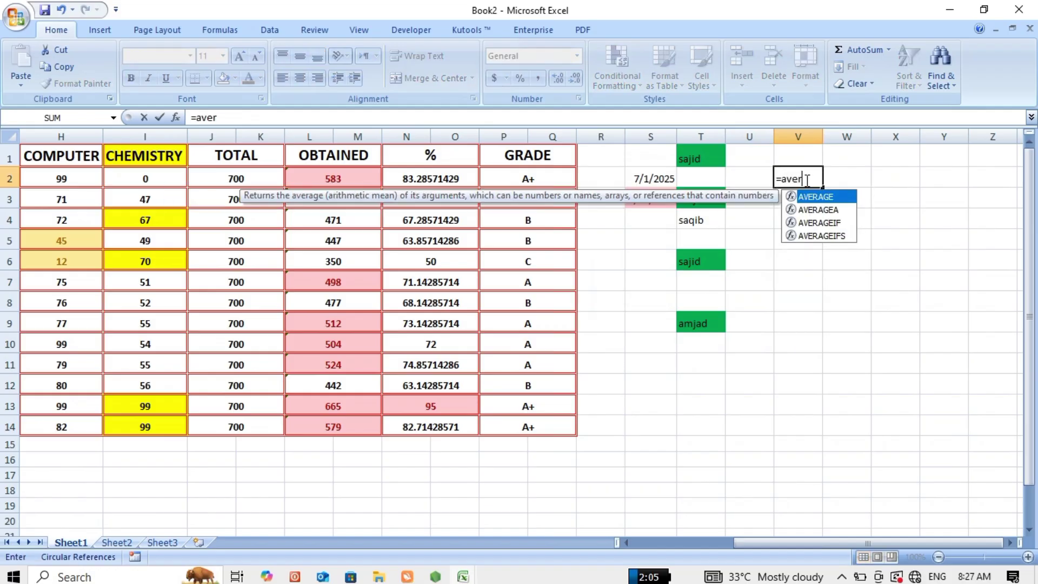
pyautogui.press('Tab')
pyautogui.moveTo(142, 177); pyautogui.dragTo(282, 182)
pyautogui.press('Return')
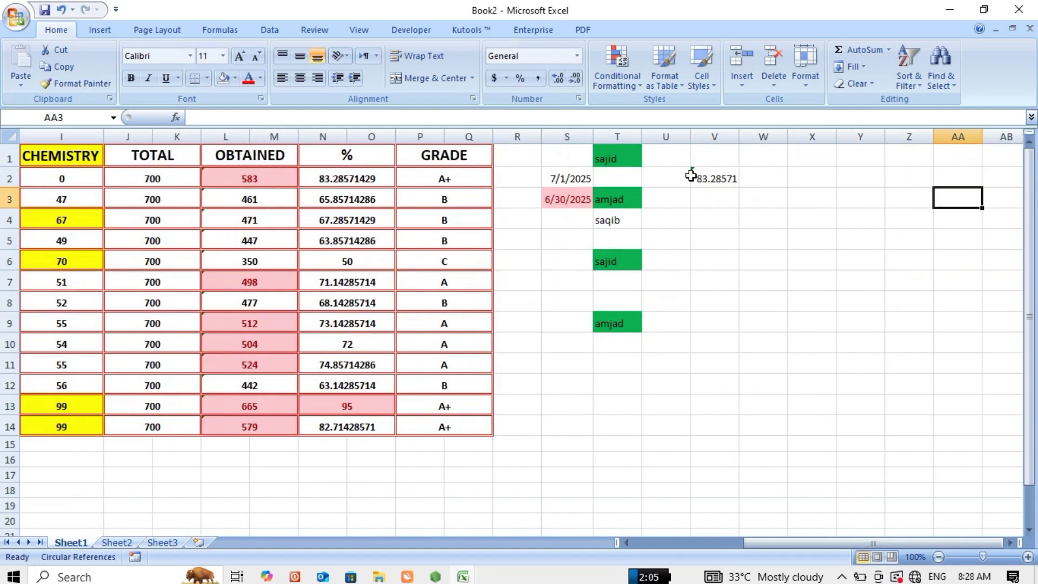
# Fill the AVERAGE formula from V2 down to V14.
pyautogui.click(700, 177)
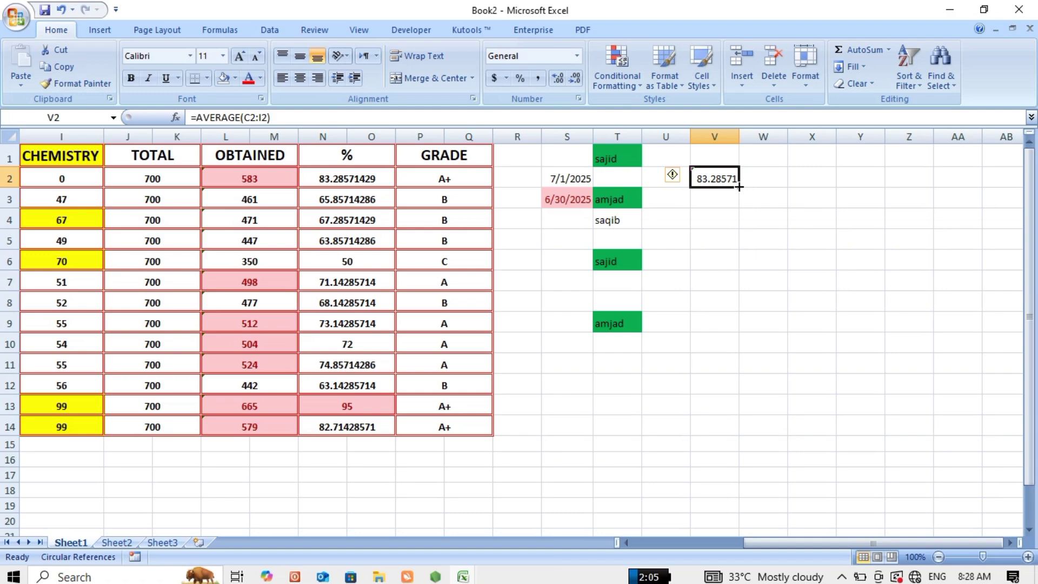
pyautogui.moveTo(739, 187); pyautogui.dragTo(743, 440)
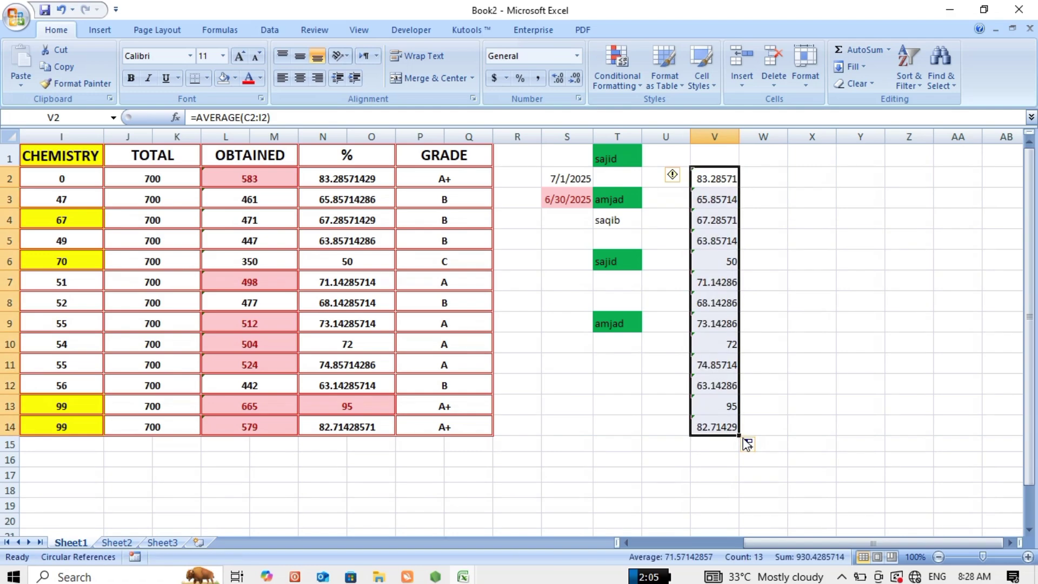
pyautogui.click(800, 303)
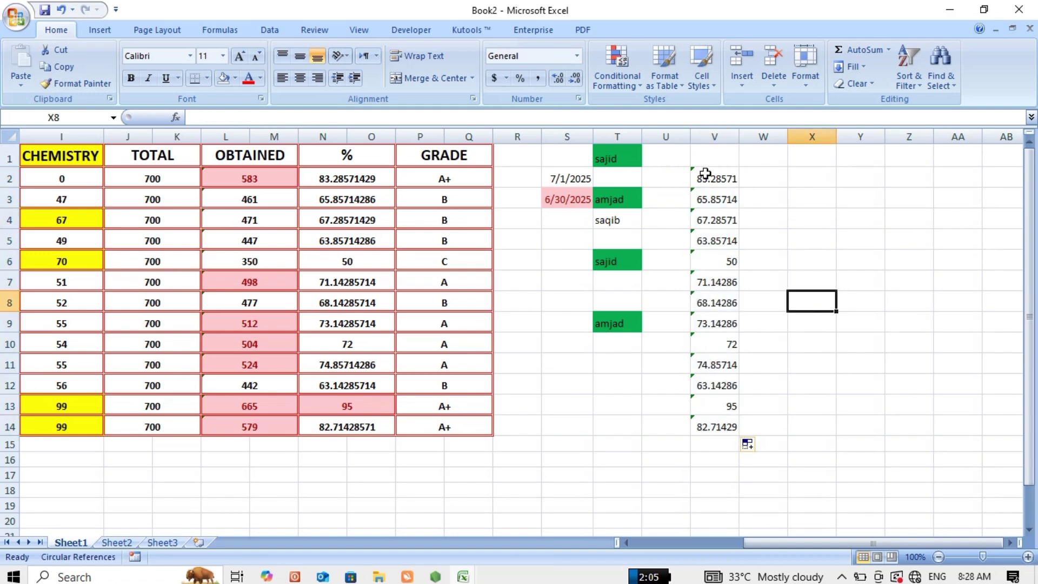
# Apply an Above Average rule to the averages in V2:V14 with Light Red Fill with Dark Red Text.
pyautogui.moveTo(704, 179); pyautogui.dragTo(709, 426)
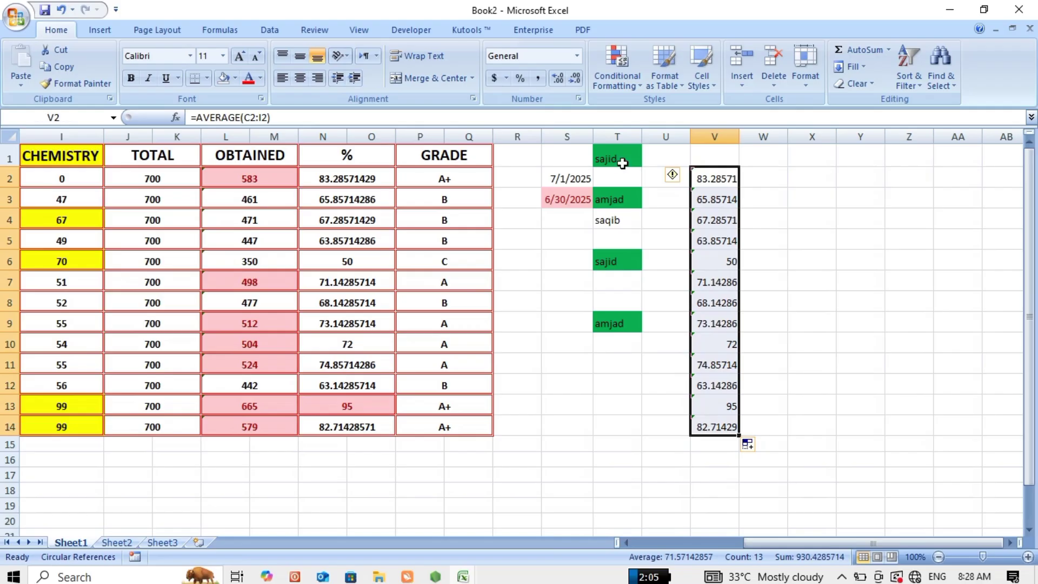
pyautogui.click(636, 85)
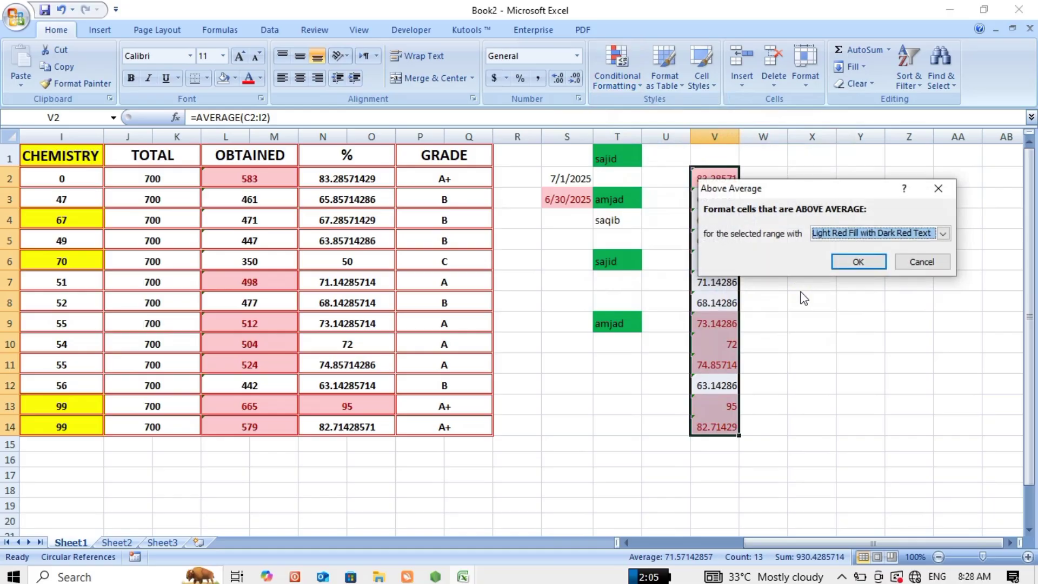
pyautogui.moveTo(809, 191); pyautogui.dragTo(355, 229)
pyautogui.click(389, 300)
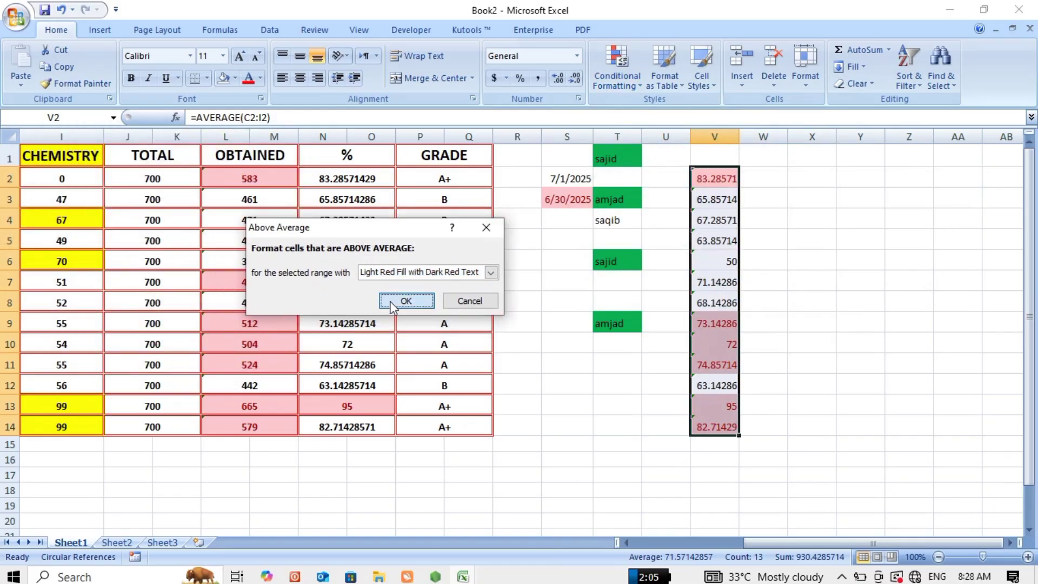
# Go through the averages in V2:V14 cell by cell to check which values the Above Average rule highlights.
pyautogui.press('Down')
pyautogui.press('Down')
pyautogui.press('Down')
pyautogui.press('Down')
pyautogui.press('Down')
pyautogui.press('Down')
pyautogui.press('Down')
pyautogui.press('Down')
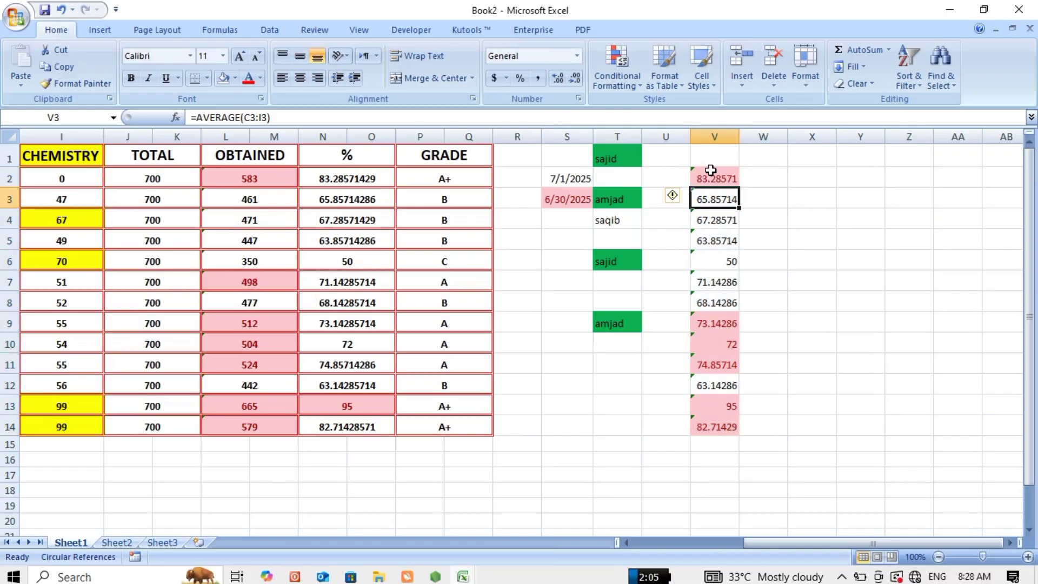
pyautogui.press('Down')
pyautogui.press('Down')
pyautogui.press('Down')
pyautogui.press('Down')
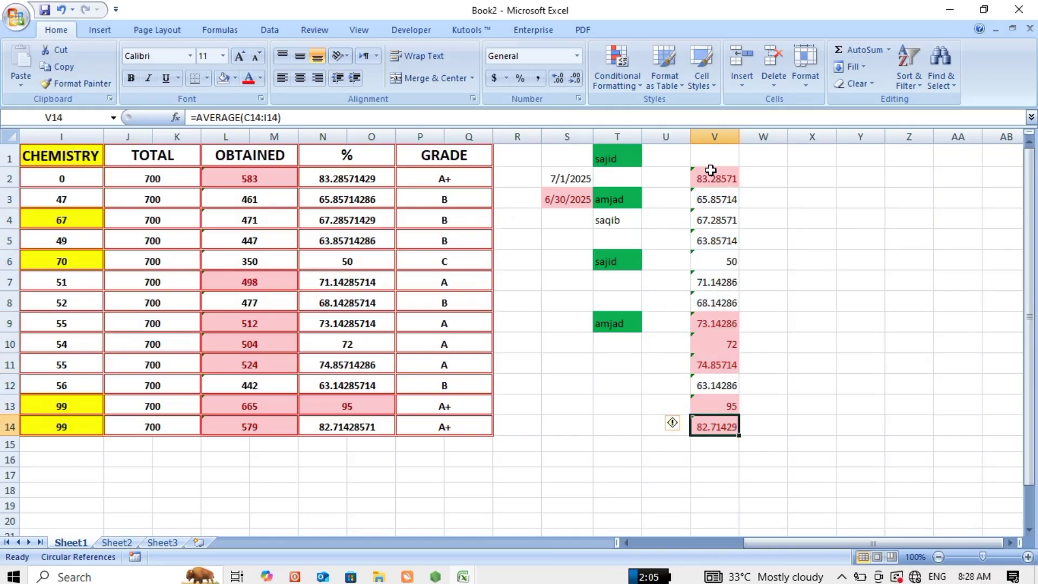
pyautogui.press('Up')
pyautogui.press('Up')
pyautogui.press('Up')
pyautogui.press('Up')
pyautogui.press('Up')
pyautogui.press('Up')
pyautogui.press('Up')
pyautogui.press('Up')
pyautogui.press('Up')
pyautogui.press('Up')
pyautogui.press('Up')
pyautogui.press('Up')
pyautogui.press('Down')
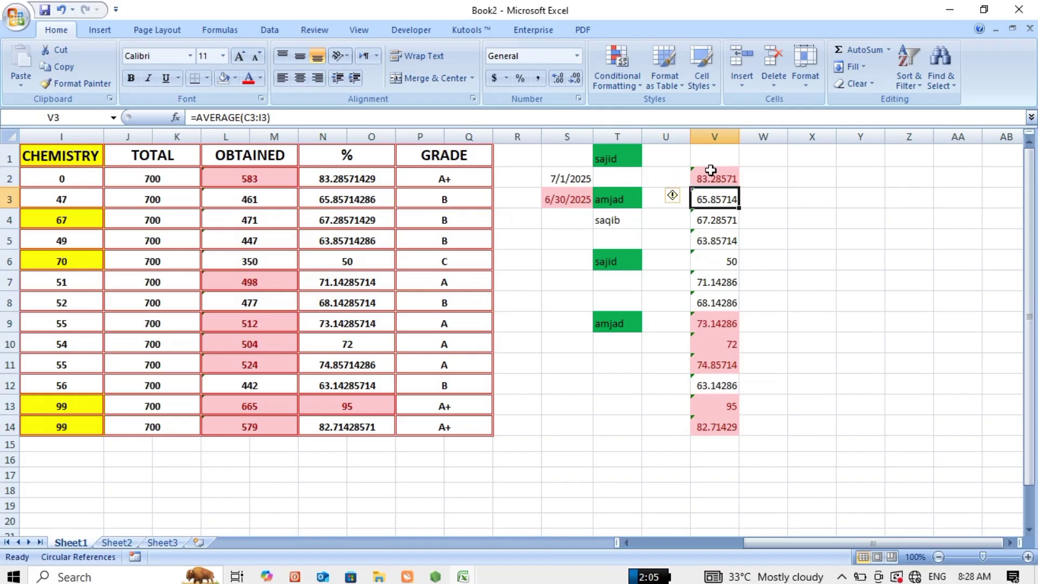
pyautogui.press('Down')
pyautogui.press('Down')
pyautogui.press('Down')
pyautogui.press('Down')
pyautogui.press('Down')
pyautogui.press('Down')
pyautogui.press('Down')
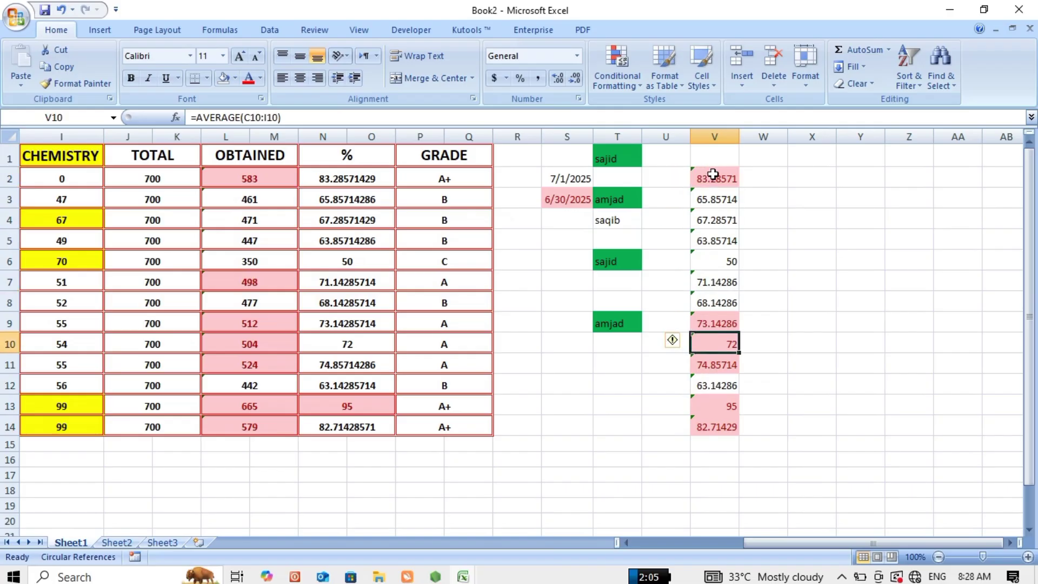
pyautogui.click(770, 185)
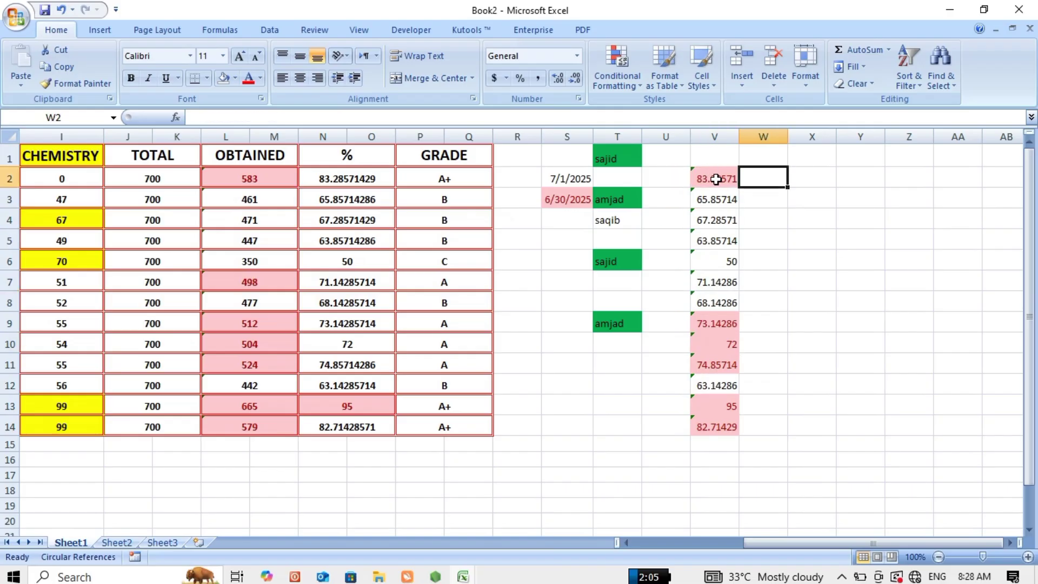
pyautogui.click(624, 83)
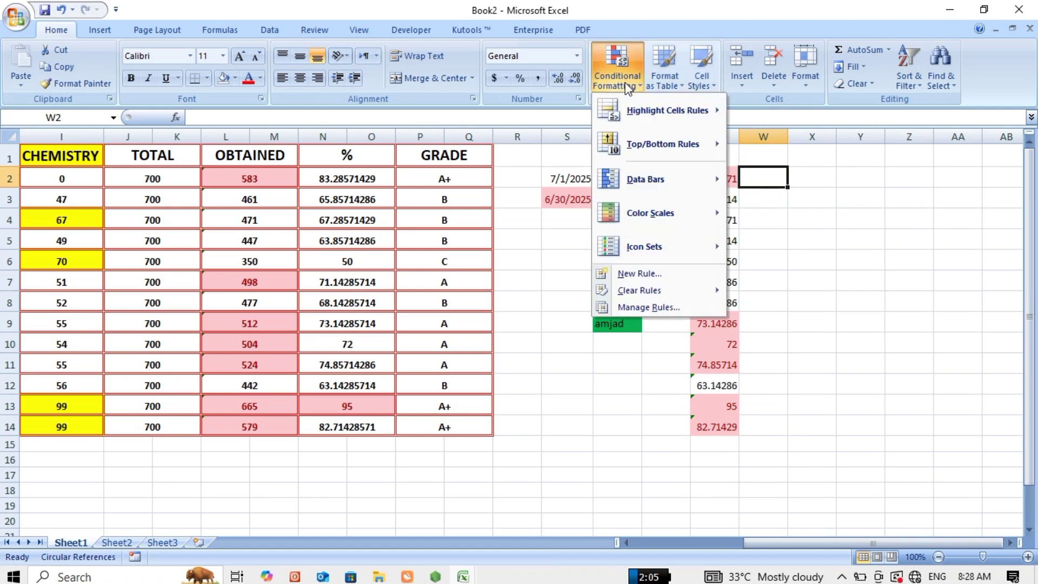
pyautogui.moveTo(629, 141)
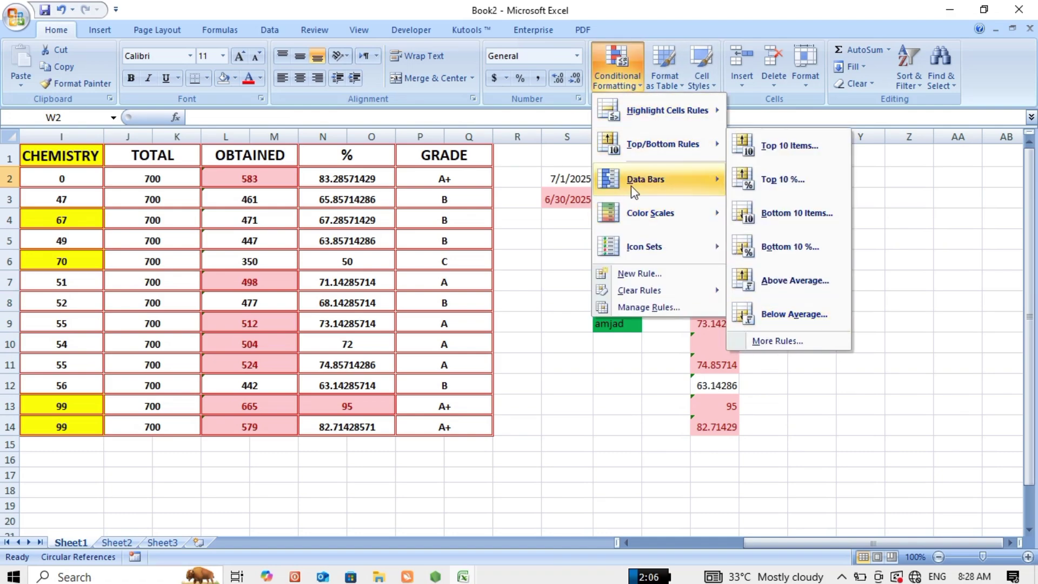
pyautogui.moveTo(631, 186)
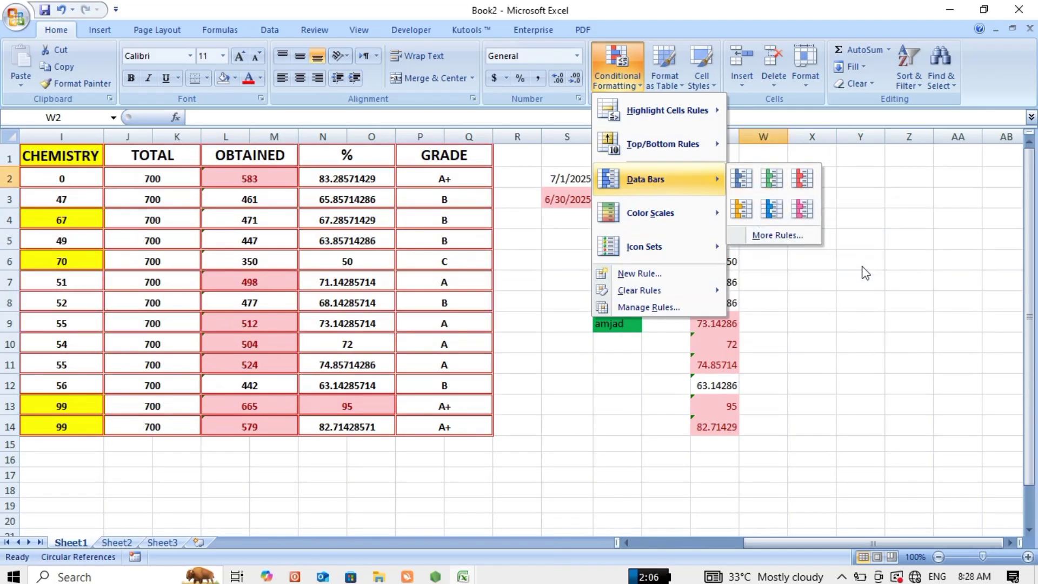
pyautogui.click(847, 279)
# Apply red data bars to the empty cells X1:X14.
pyautogui.moveTo(801, 155); pyautogui.dragTo(827, 427)
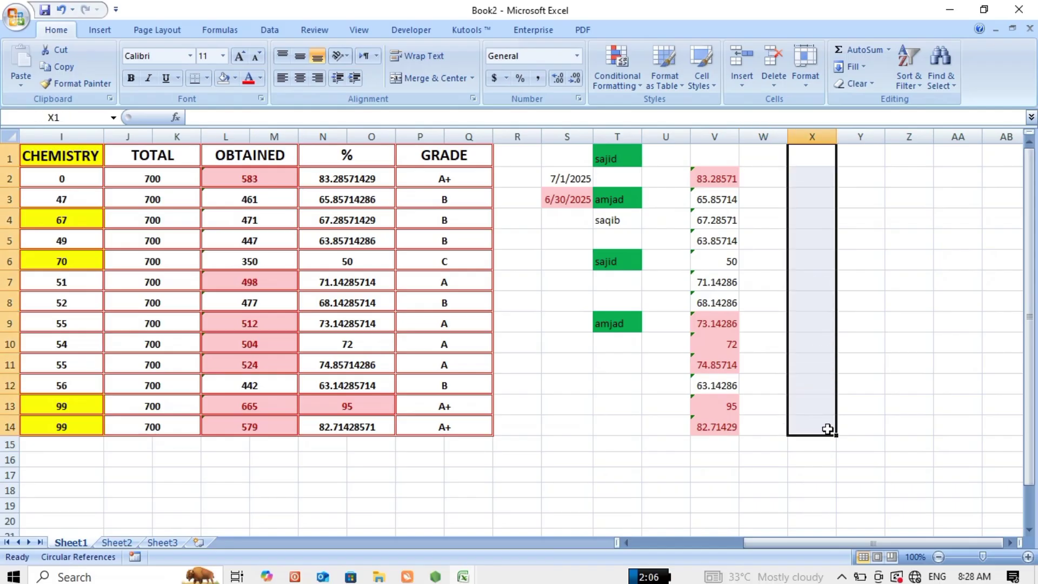
pyautogui.click(638, 88)
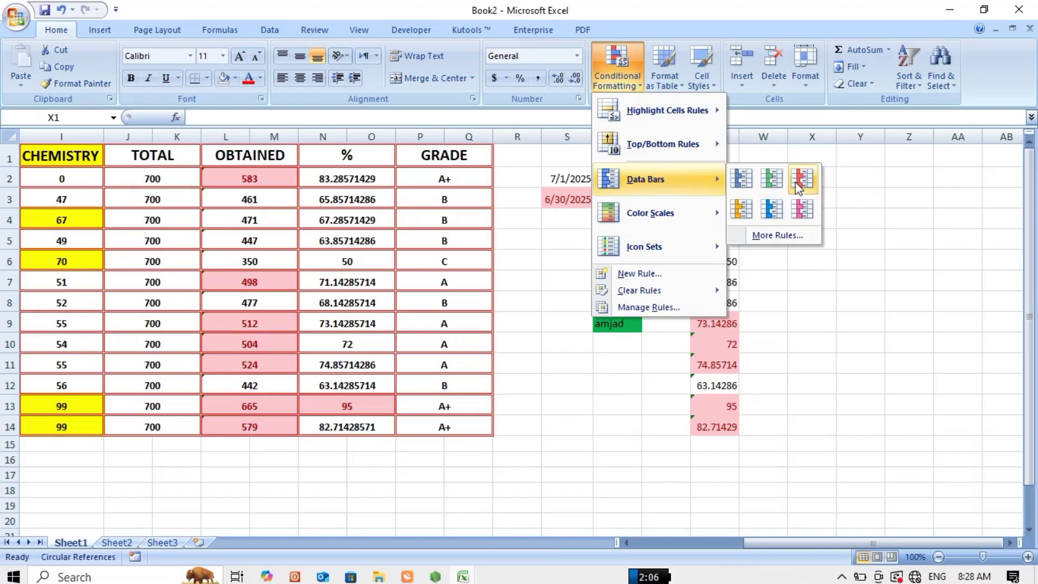
pyautogui.click(799, 181)
# Test the data bars by entering 10, 12, 16, 20 and 30 in cells X1 to X5.
pyautogui.click(803, 160)
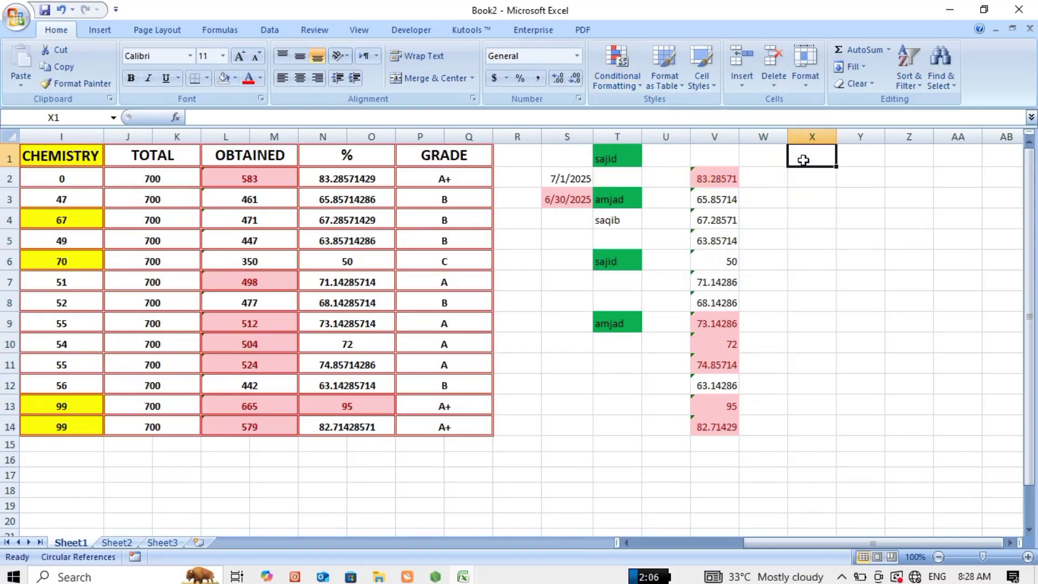
pyautogui.write('10')
pyautogui.press('Return')
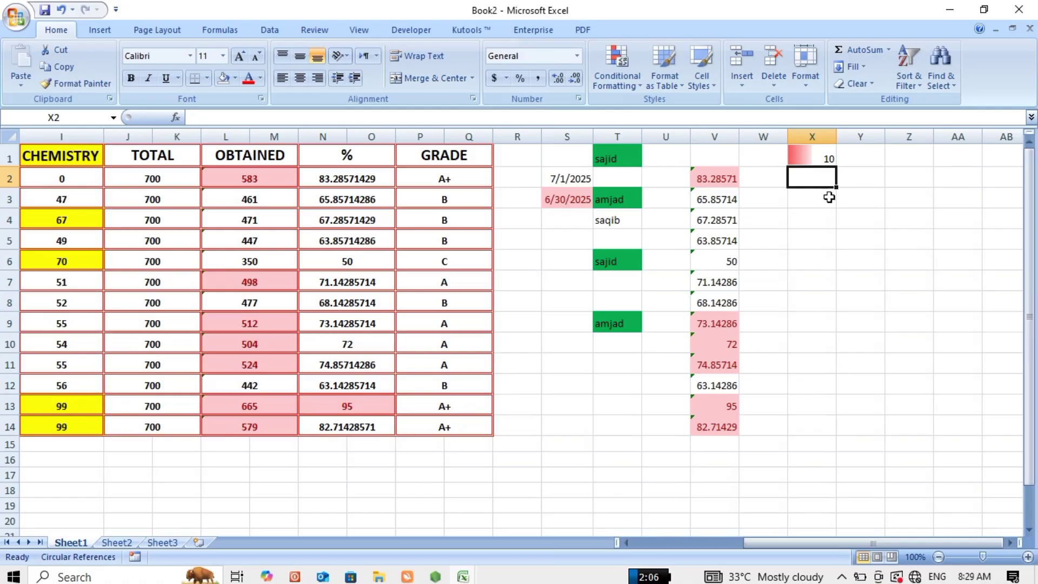
pyautogui.write('12')
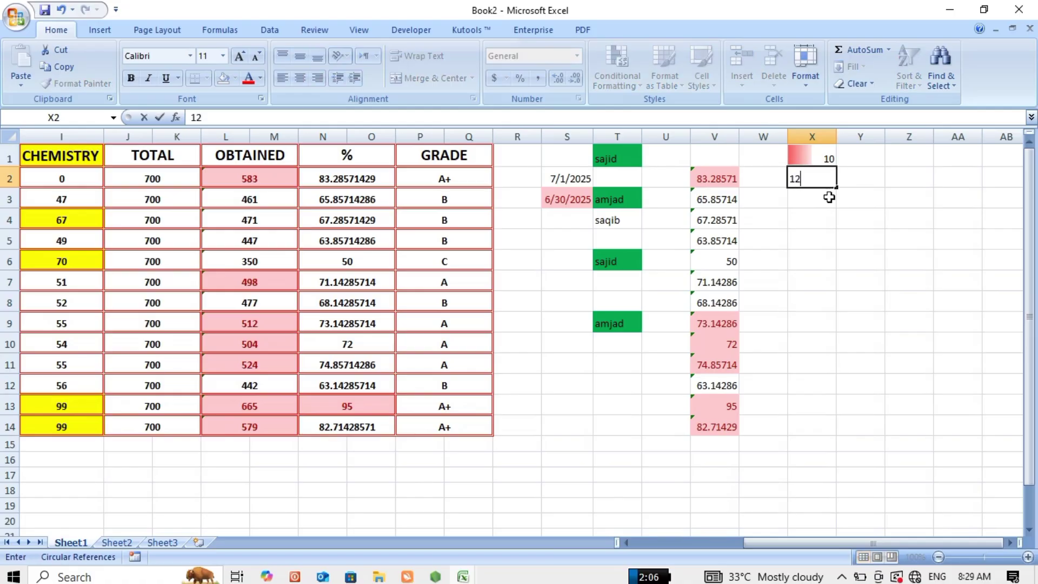
pyautogui.press('Return')
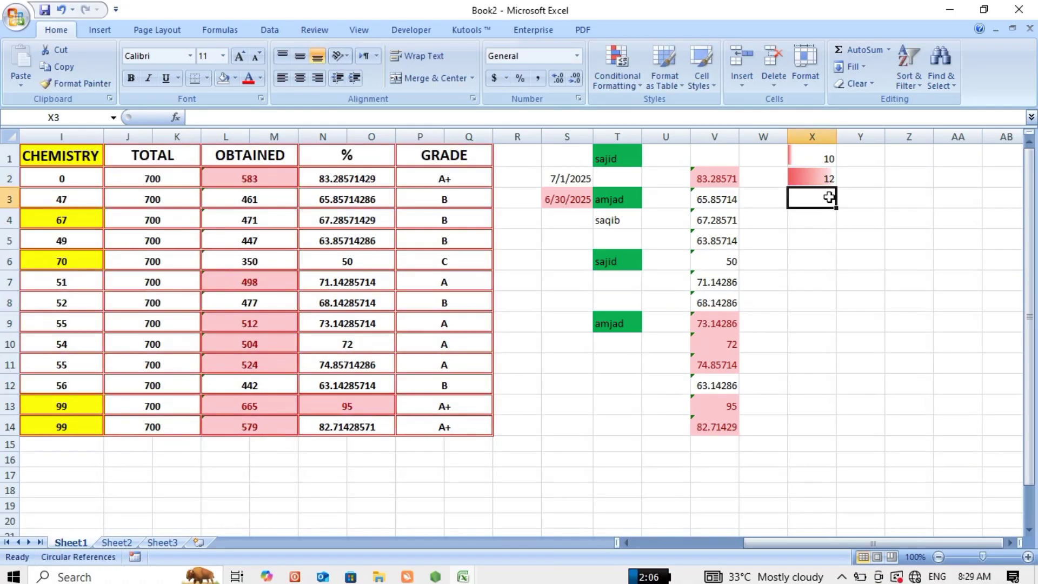
pyautogui.write('16')
pyautogui.press('Return')
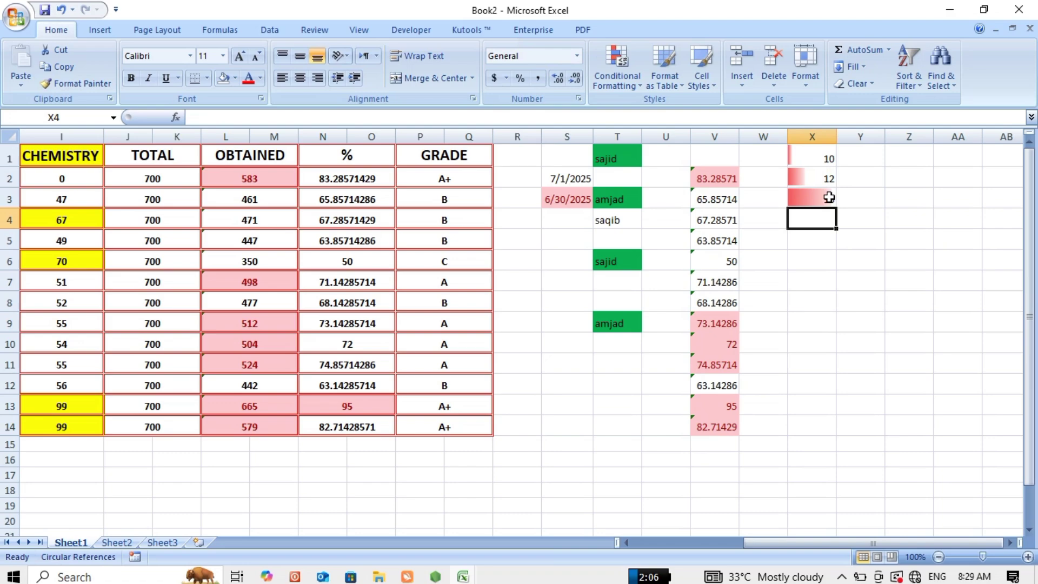
pyautogui.write('20')
pyautogui.press('Return')
pyautogui.write('3')
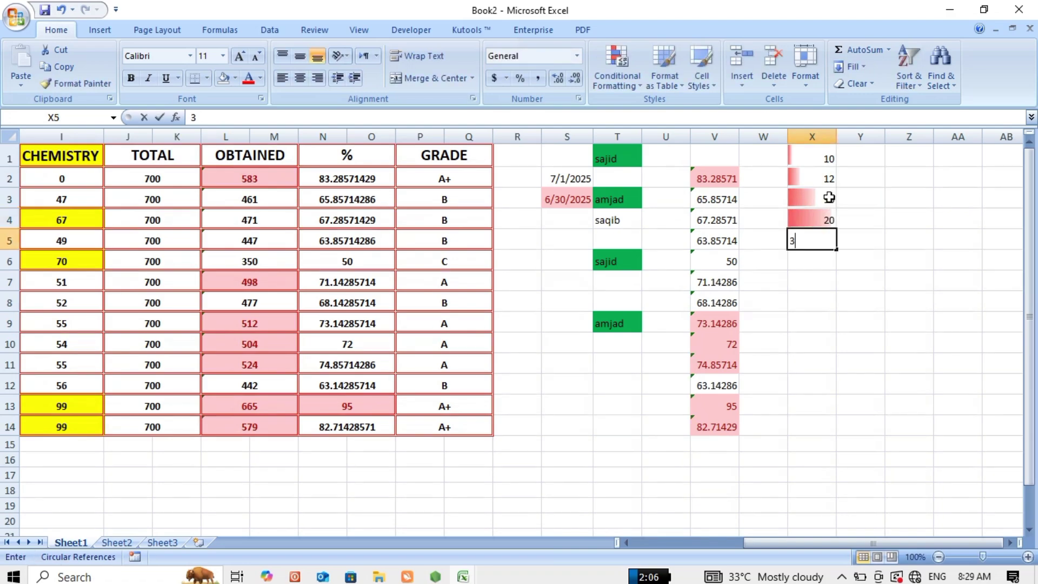
pyautogui.write('0')
pyautogui.press('Return')
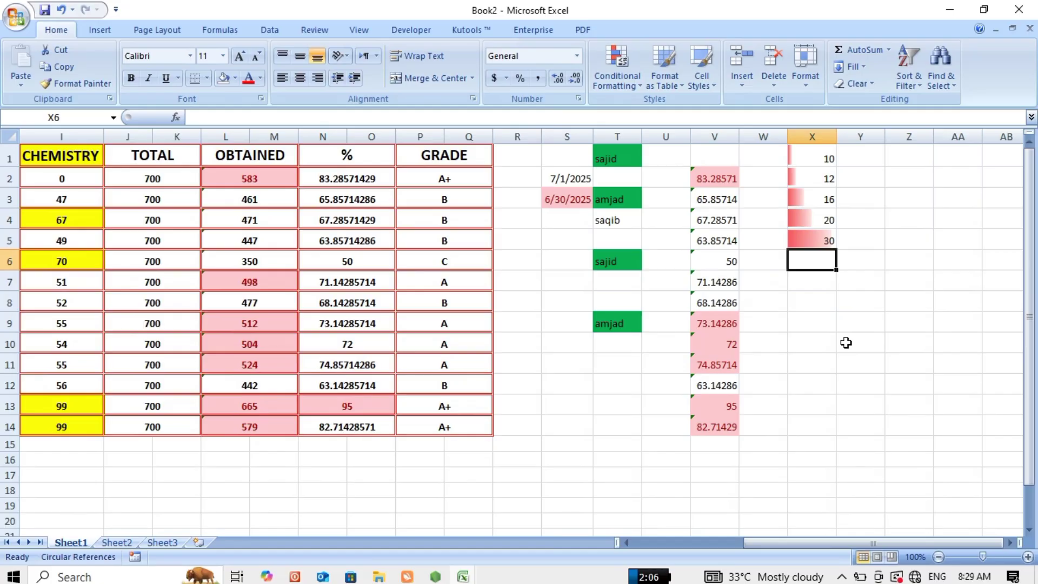
# Apply the Blue - Yellow - Red color scale to the empty cells Y1:Y14.
pyautogui.moveTo(865, 156); pyautogui.dragTo(872, 427)
pyautogui.click(635, 85)
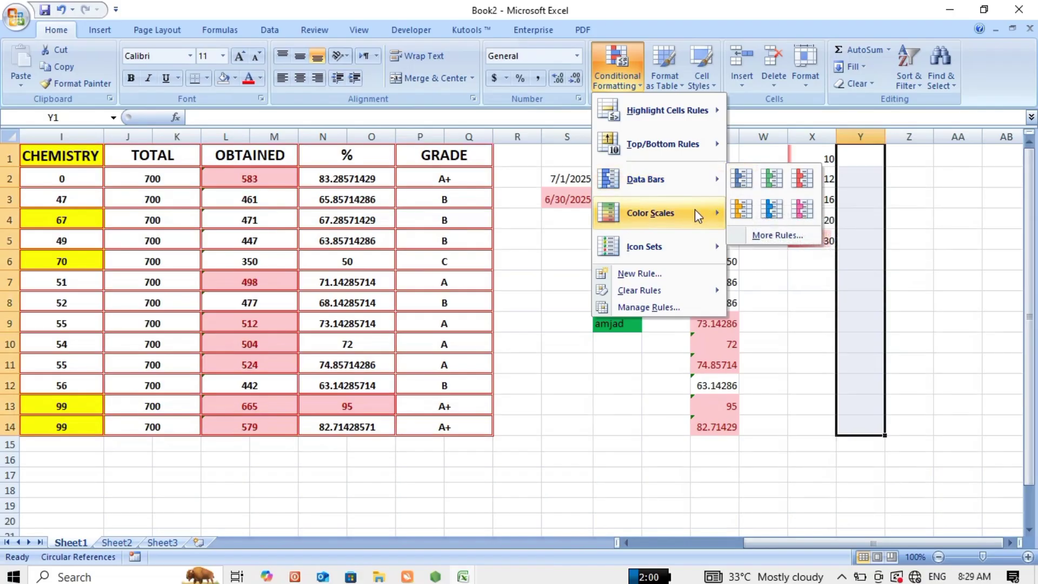
pyautogui.moveTo(695, 209)
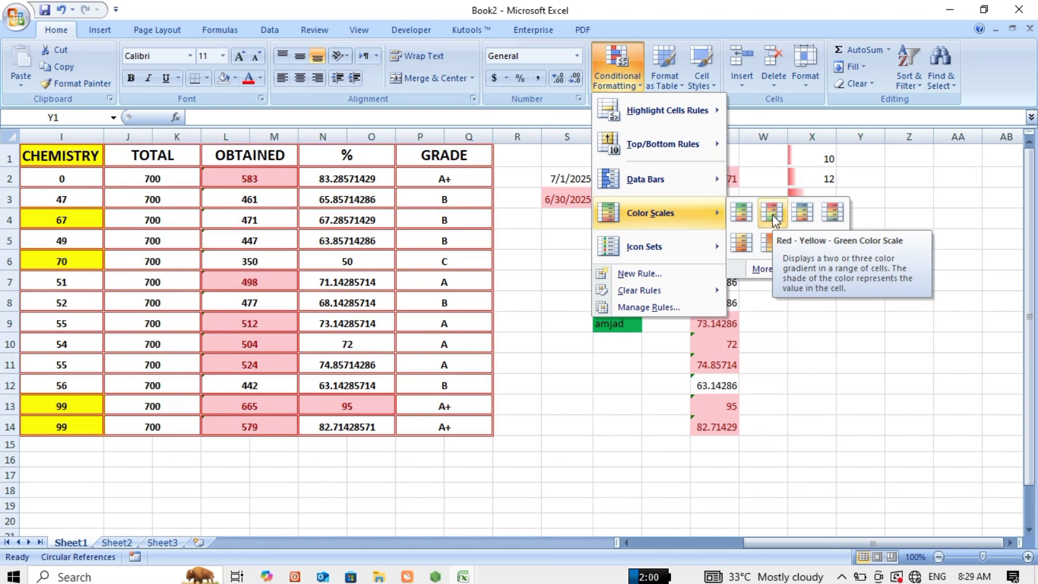
pyautogui.click(800, 213)
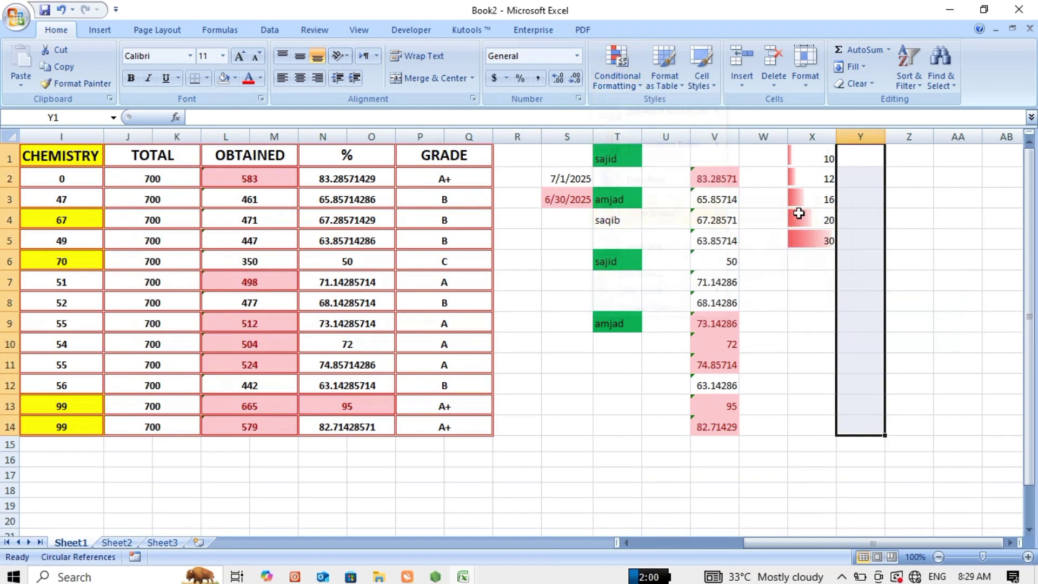
# Test the color scale by entering 10 in Y1 and 20 in Y3.
pyautogui.click(858, 159)
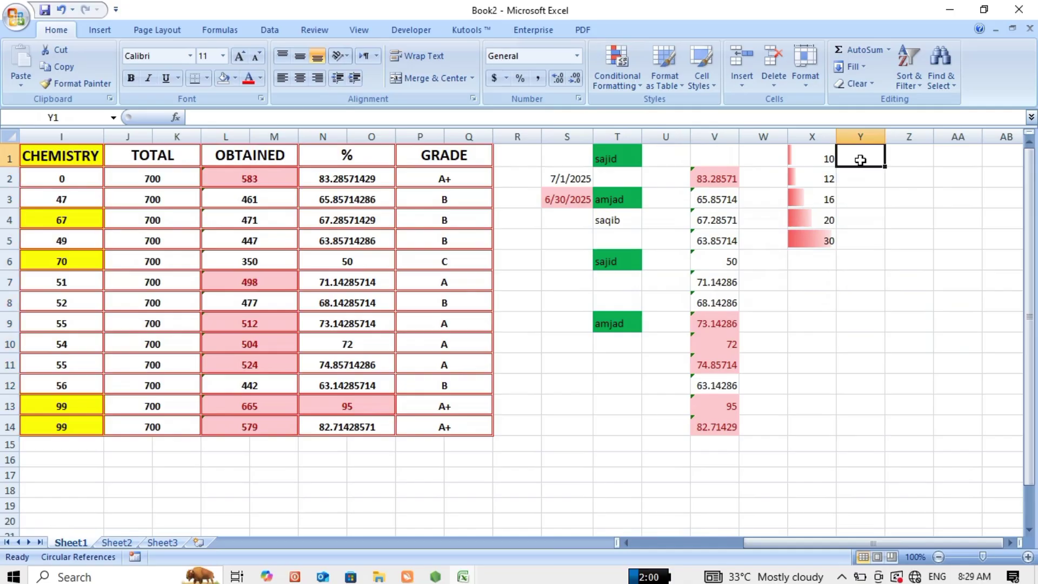
pyautogui.write('10')
pyautogui.press('Return')
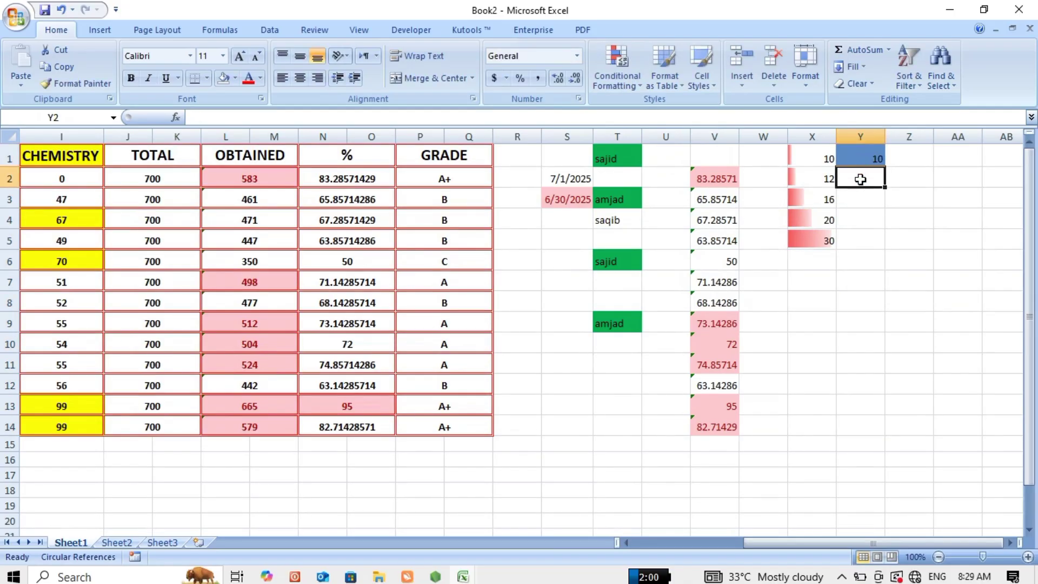
pyautogui.click(860, 195)
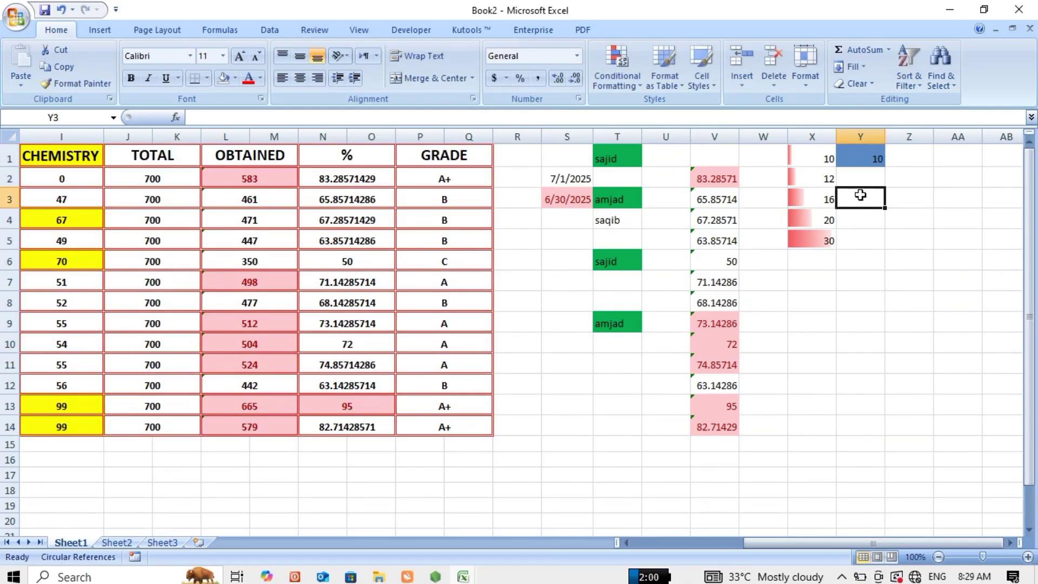
pyautogui.write('20')
pyautogui.press('Return')
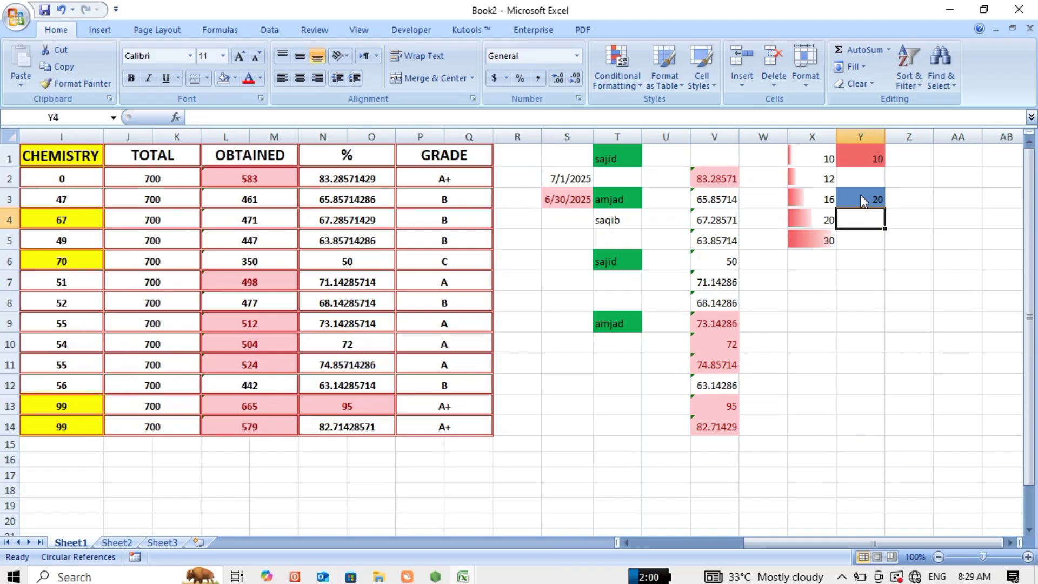
pyautogui.press('Return')
pyautogui.press('Return')
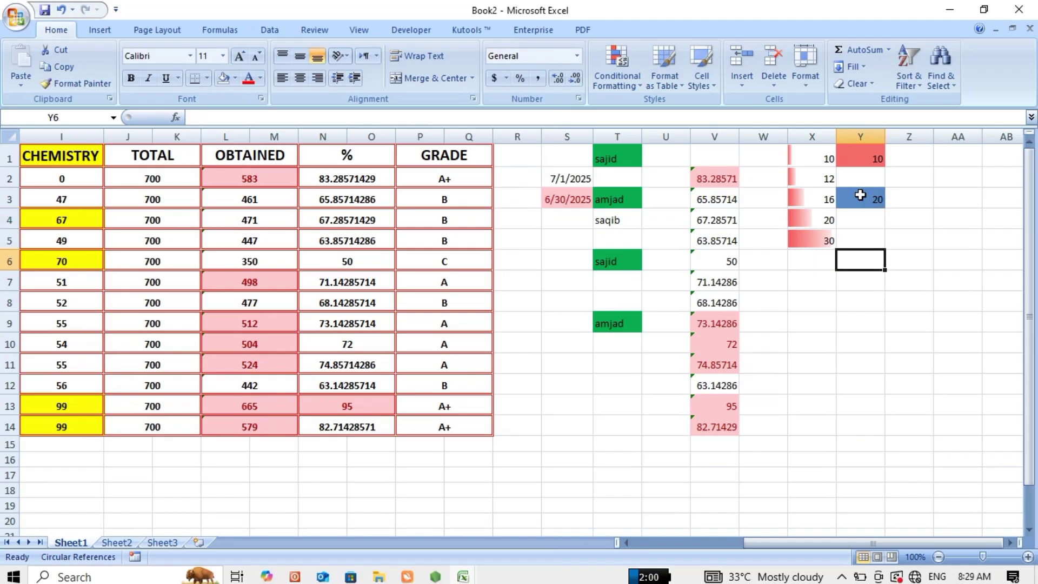
# Enter 30 in Y6 to test the three-color scale against the values in Y1 and Y3.
pyautogui.write('30')
pyautogui.press('Return')
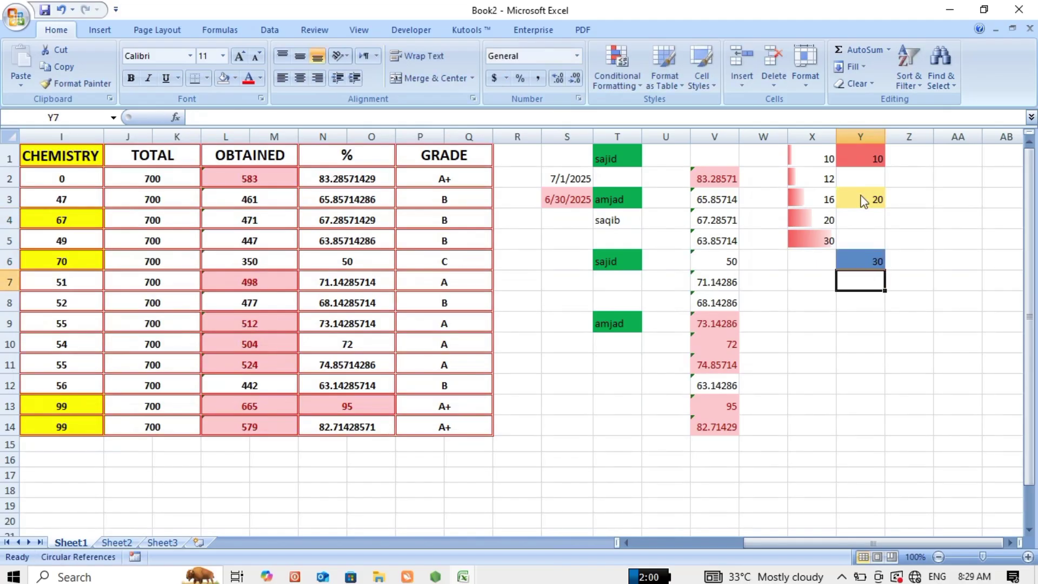
pyautogui.click(863, 201)
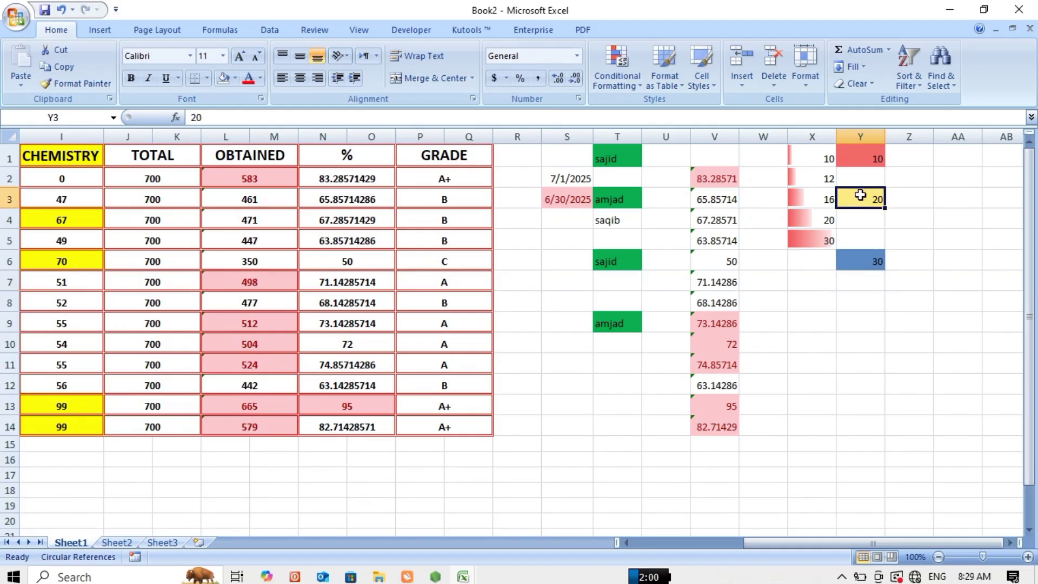
pyautogui.click(859, 156)
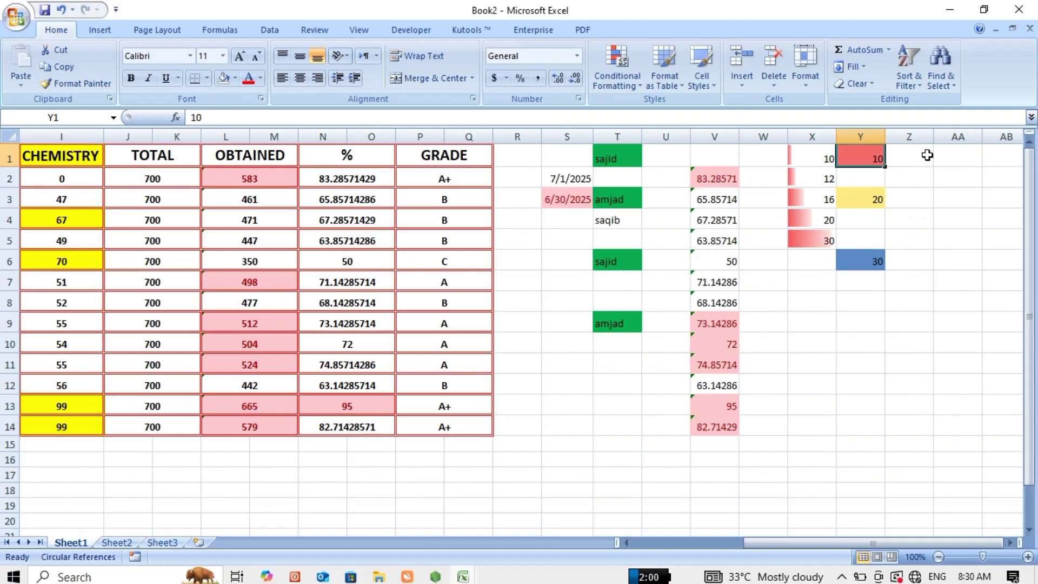
# Apply the five-level signal-bar icon set to the empty cells Z1:Z16.
pyautogui.moveTo(927, 155); pyautogui.dragTo(927, 462)
pyautogui.click(628, 82)
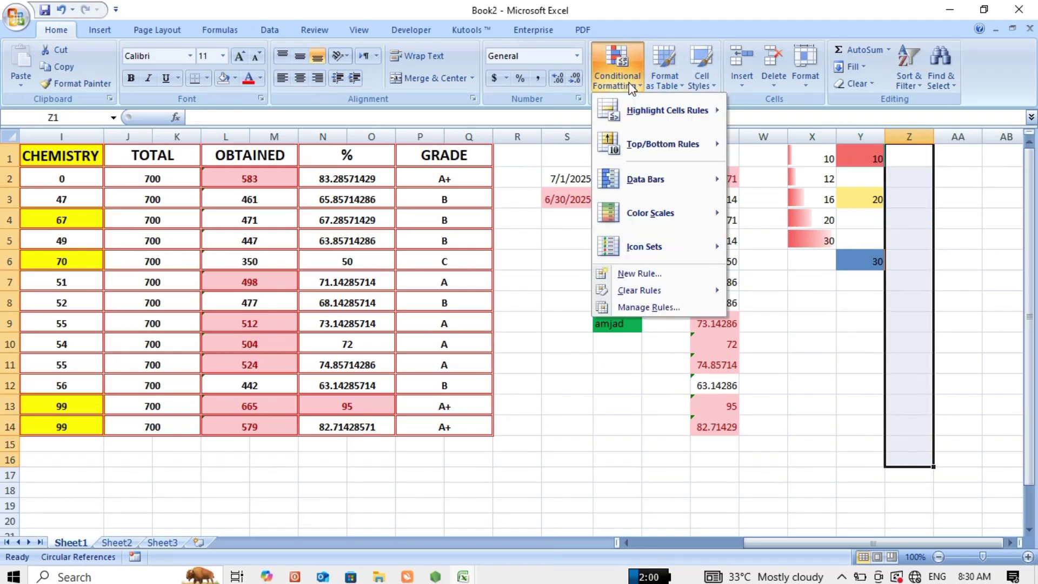
pyautogui.moveTo(653, 246)
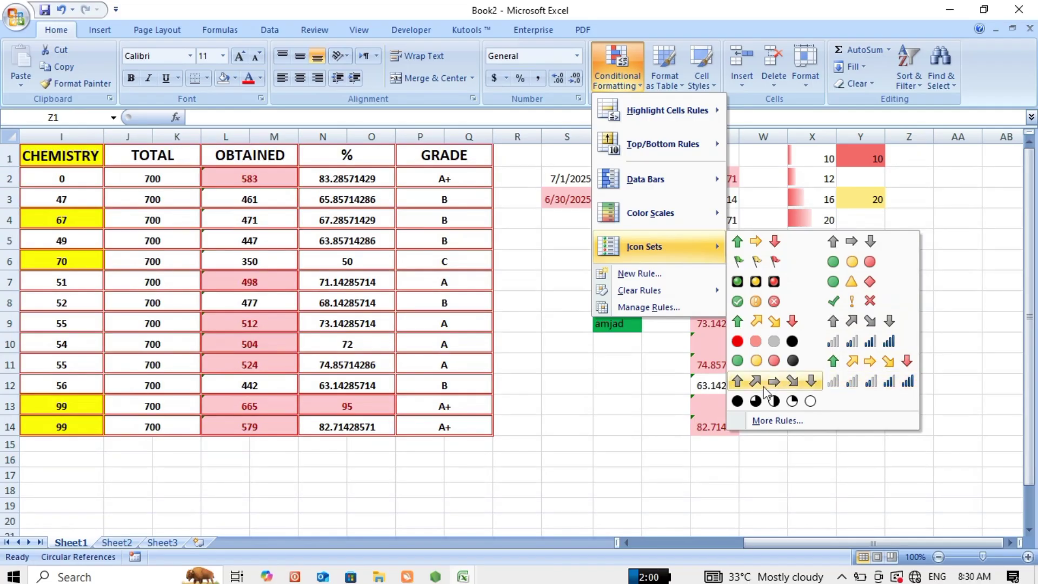
pyautogui.click(840, 381)
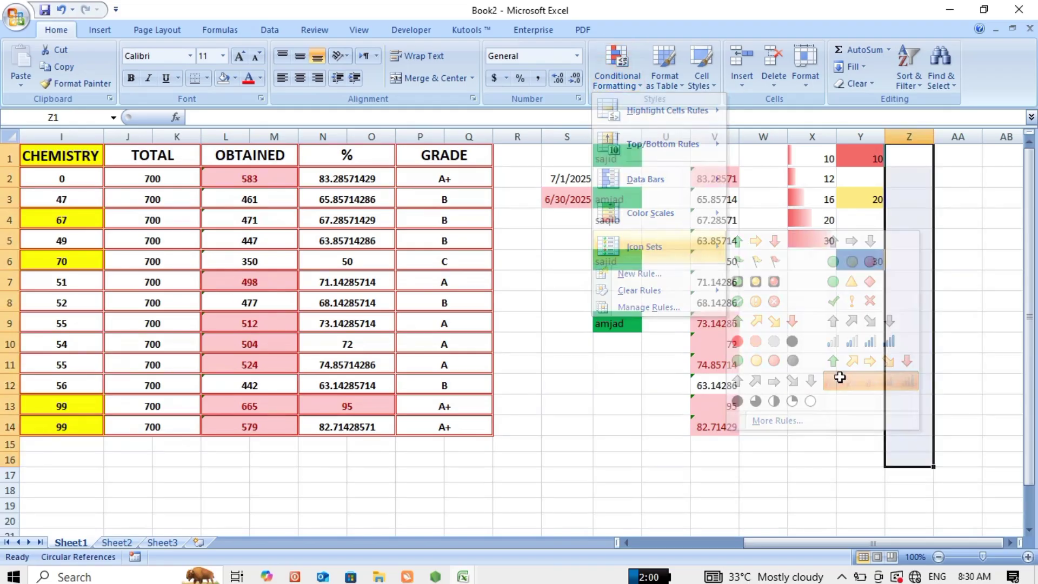
# Test the icon set by entering 5, 6, 7, 8 and 9 in cells Z1 to Z5.
pyautogui.click(914, 159)
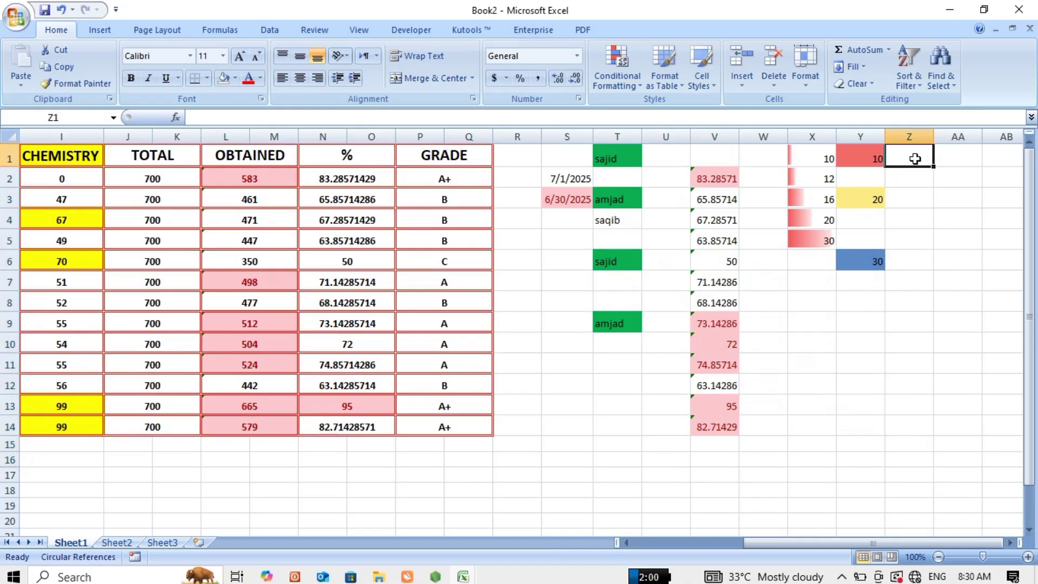
pyautogui.write('5')
pyautogui.press('Return')
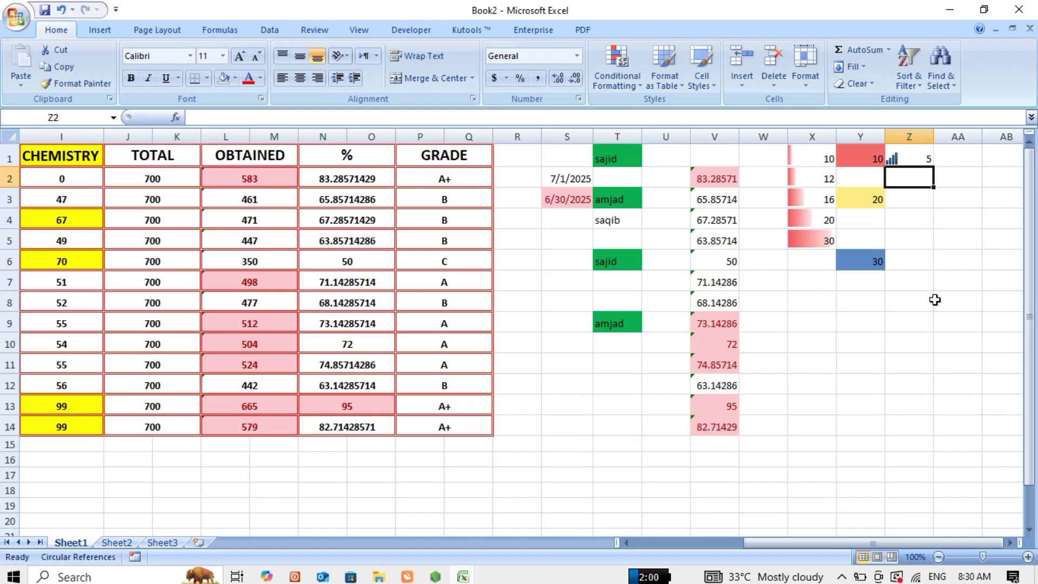
pyautogui.write('6')
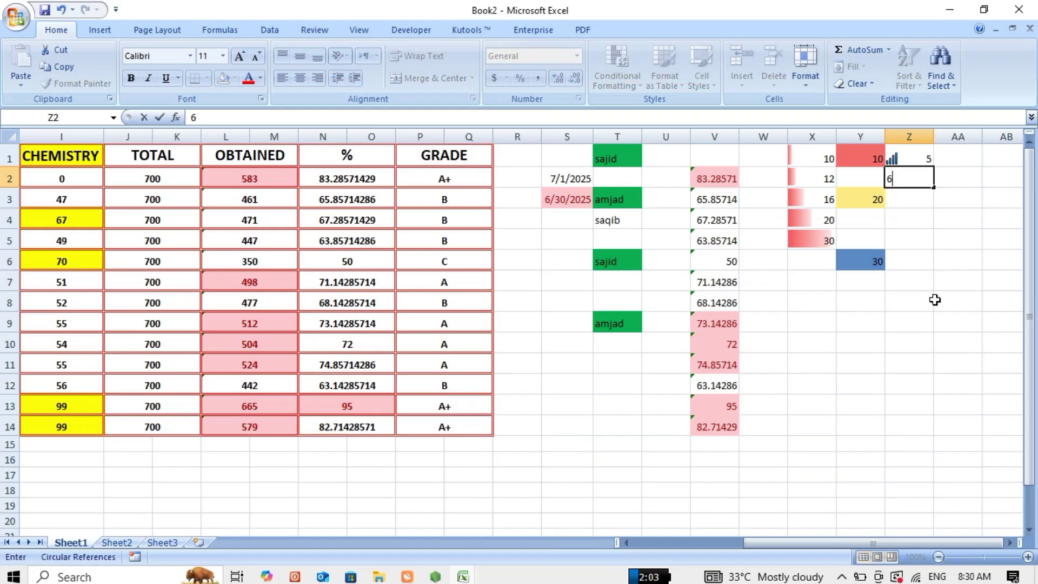
pyautogui.press('Return')
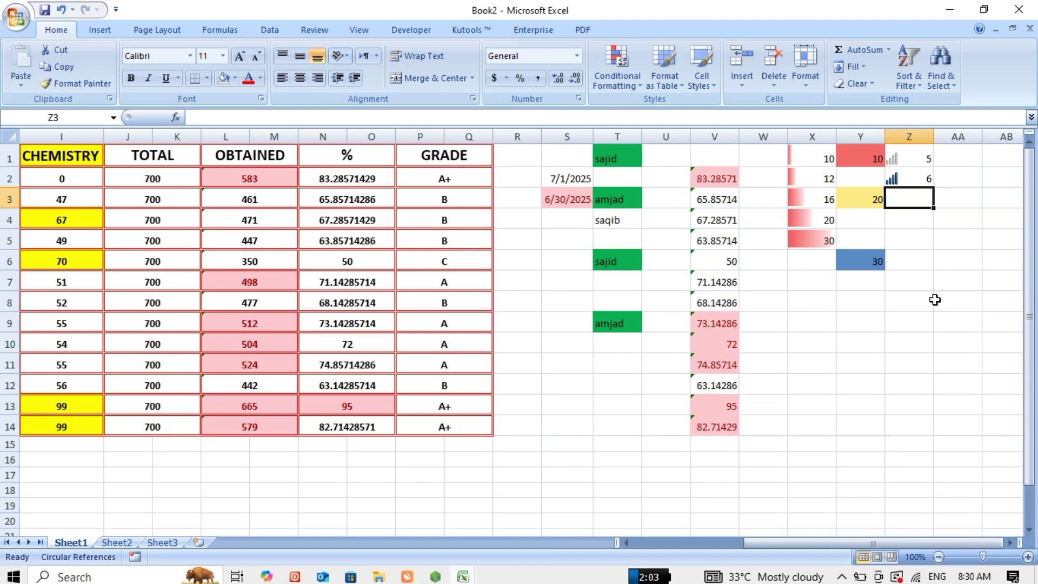
pyautogui.write('7')
pyautogui.press('Return')
pyautogui.write('8')
pyautogui.press('Return')
pyautogui.write('9')
pyautogui.press('Return')
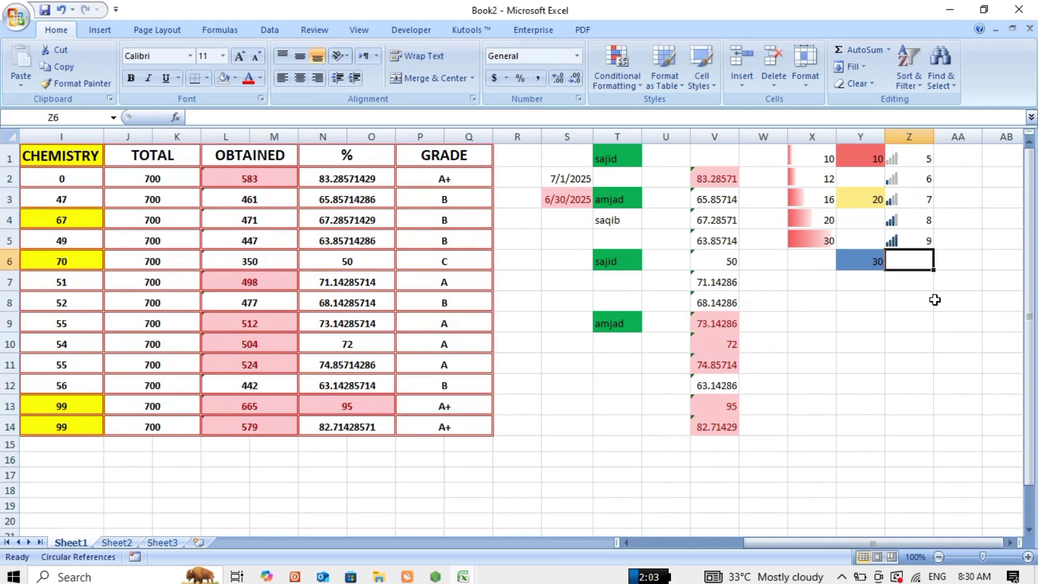
# Extend the icon set test by entering 100 in Z6 and 50 in Z7.
pyautogui.moveTo(912, 162); pyautogui.dragTo(908, 243)
pyautogui.click(900, 261)
pyautogui.write('100')
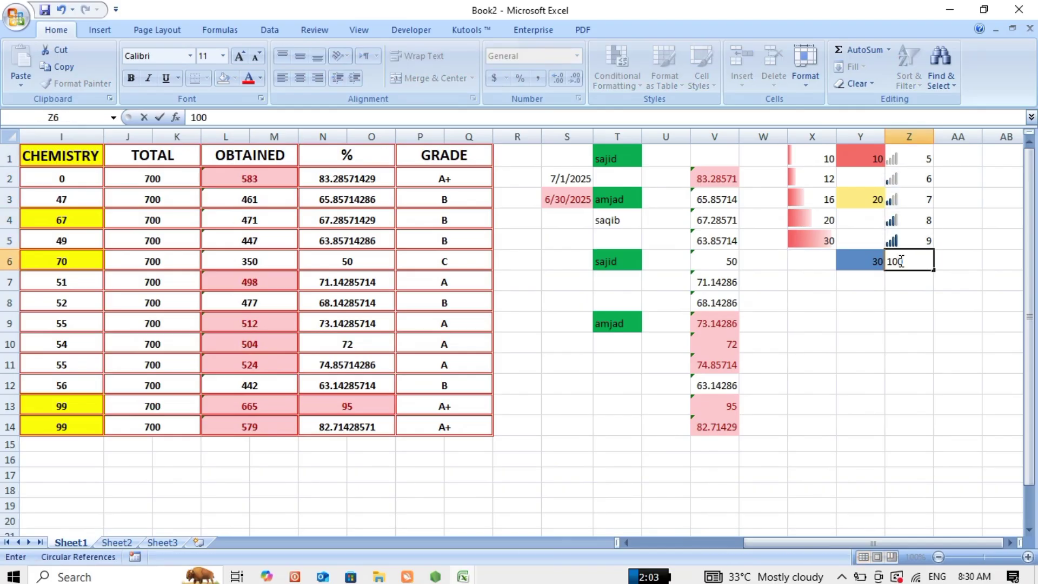
pyautogui.press('Return')
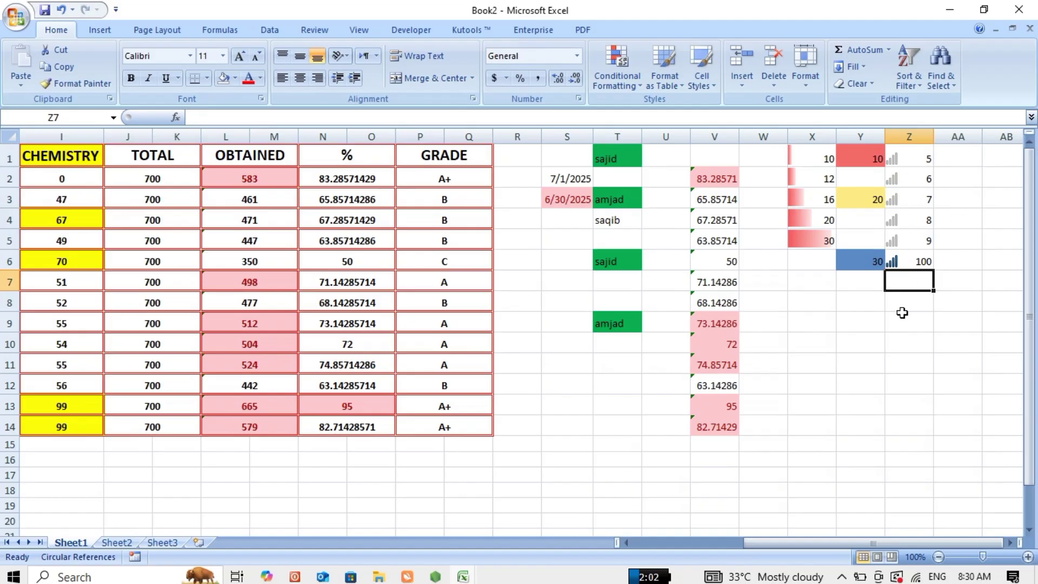
pyautogui.write('50')
pyautogui.press('Return')
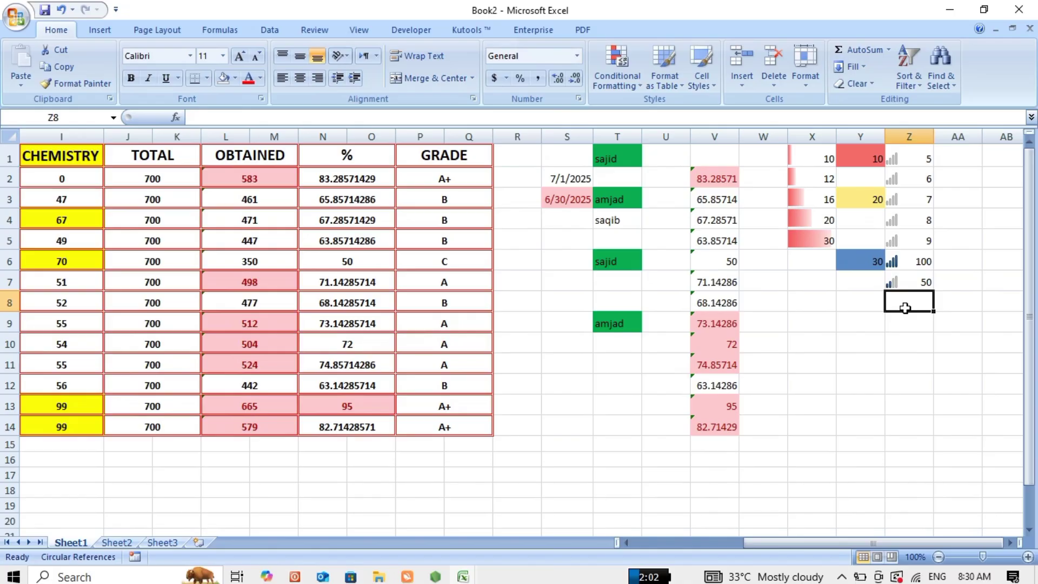
pyautogui.click(641, 84)
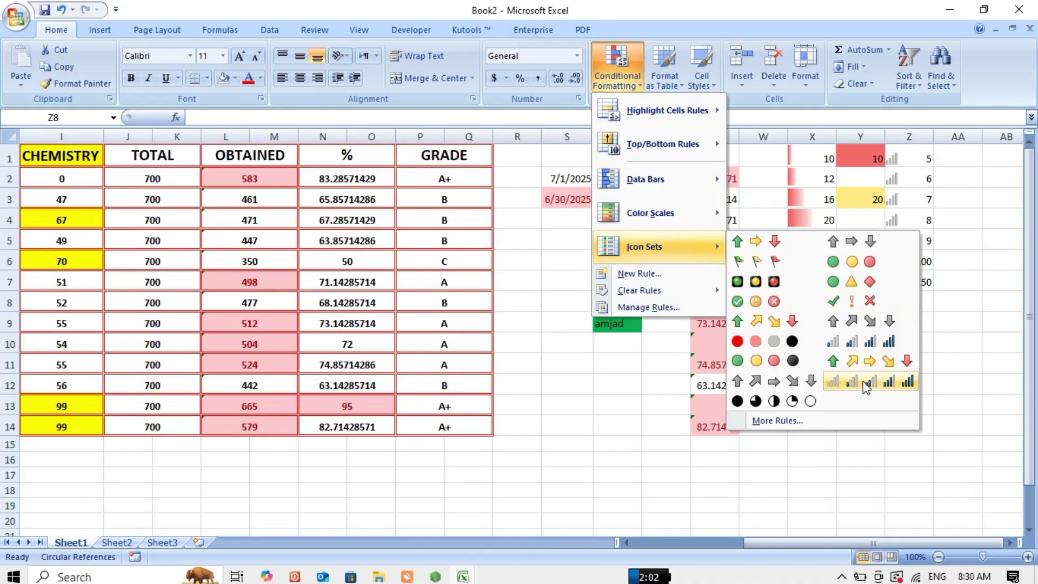
pyautogui.click(943, 372)
pyautogui.click(945, 364)
pyautogui.press('Right')
pyautogui.press('Right')
pyautogui.press('Right')
pyautogui.press('Right')
pyautogui.press('Right')
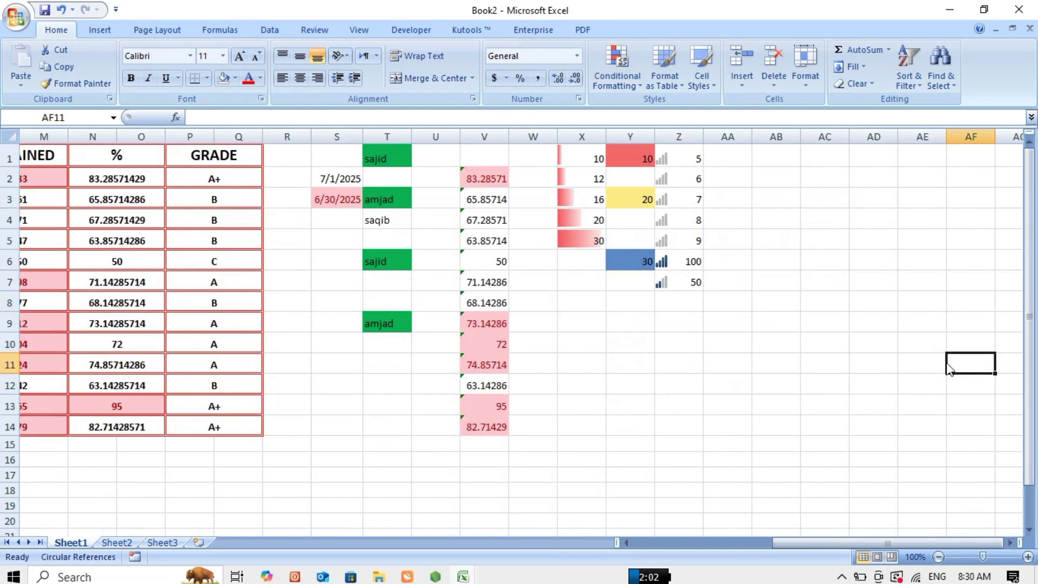
# Start a new conditional formatting rule for AA1:AA15 and examine the options of each rule type.
pyautogui.click(737, 150)
pyautogui.moveTo(737, 150); pyautogui.dragTo(720, 447)
pyautogui.click(621, 89)
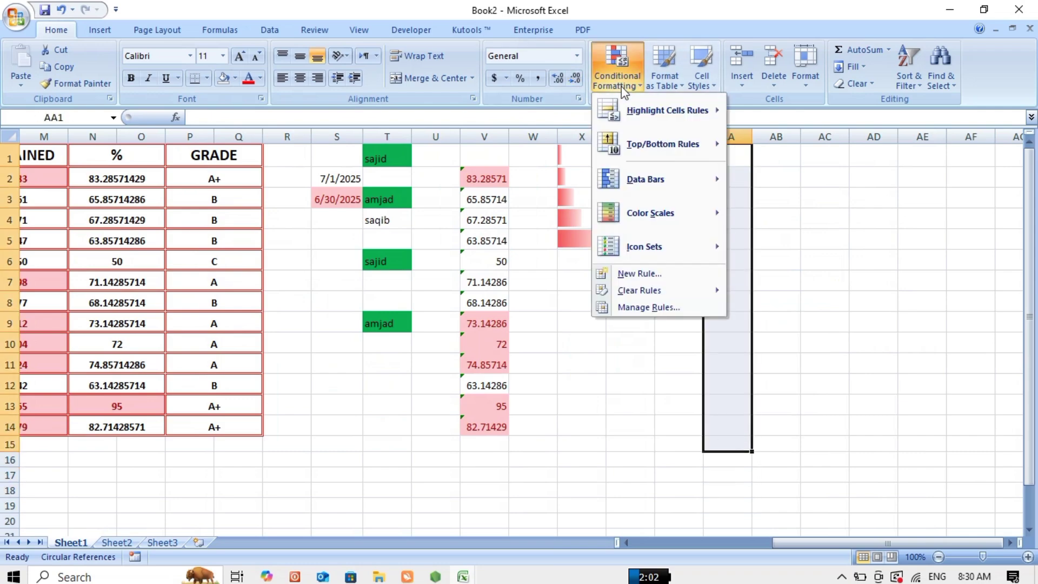
pyautogui.click(644, 274)
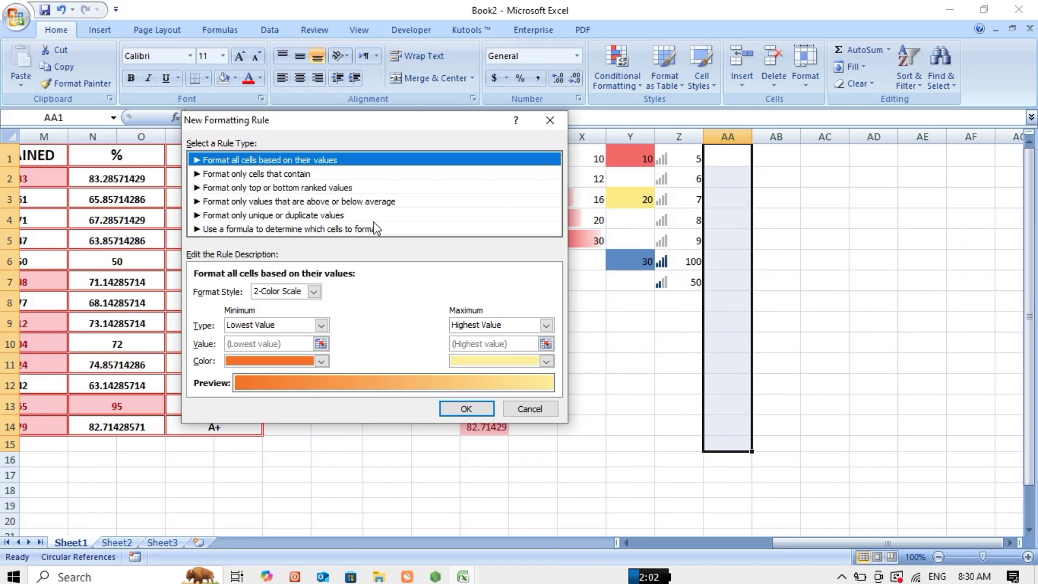
pyautogui.click(252, 174)
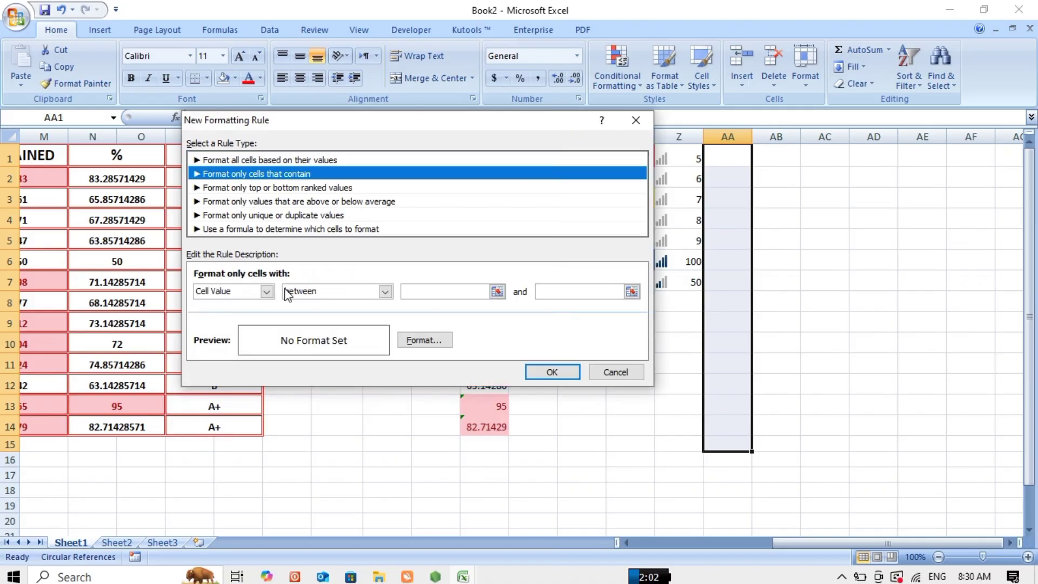
pyautogui.click(278, 187)
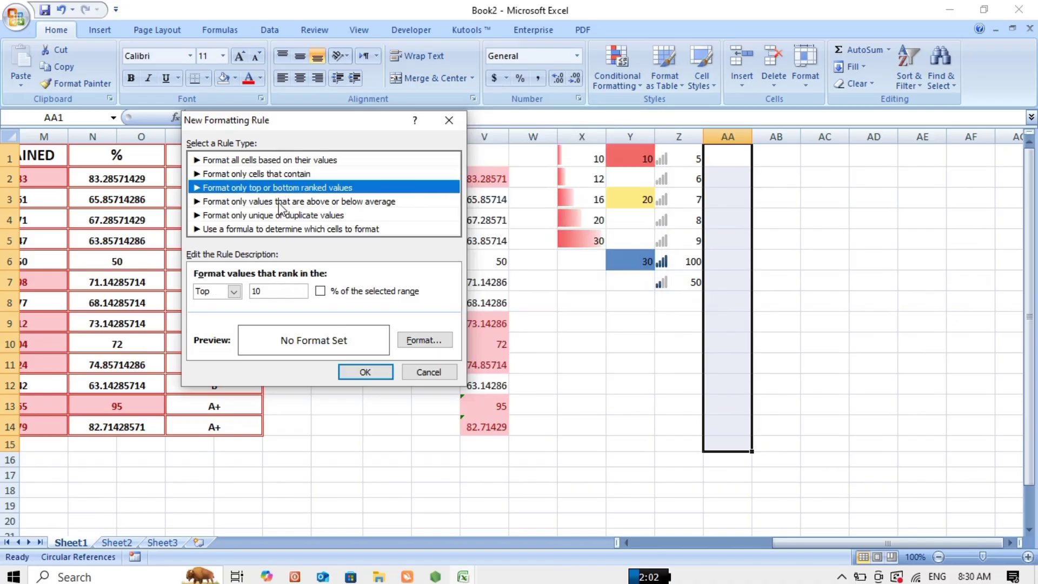
pyautogui.click(247, 203)
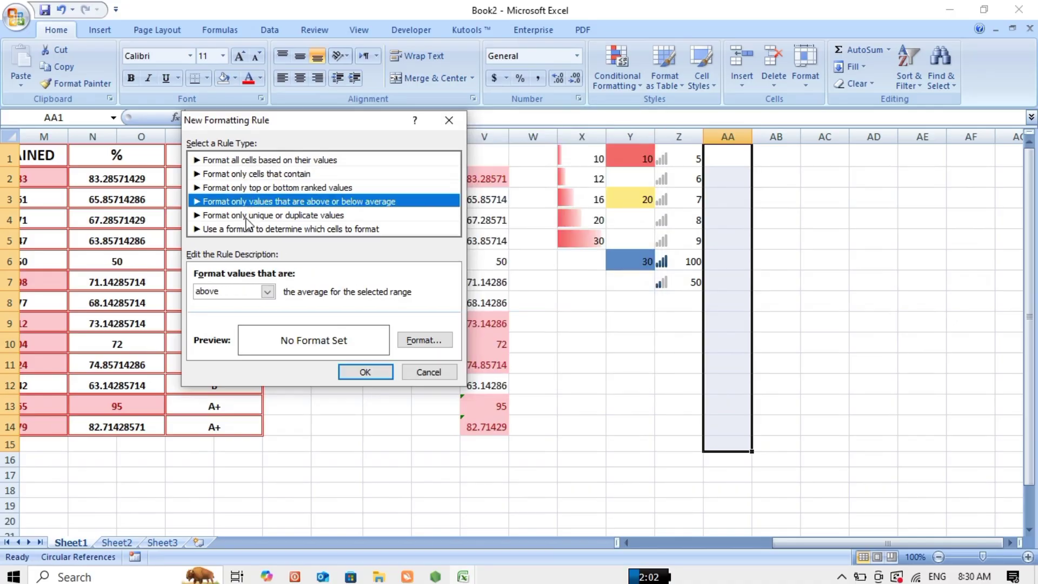
pyautogui.click(247, 215)
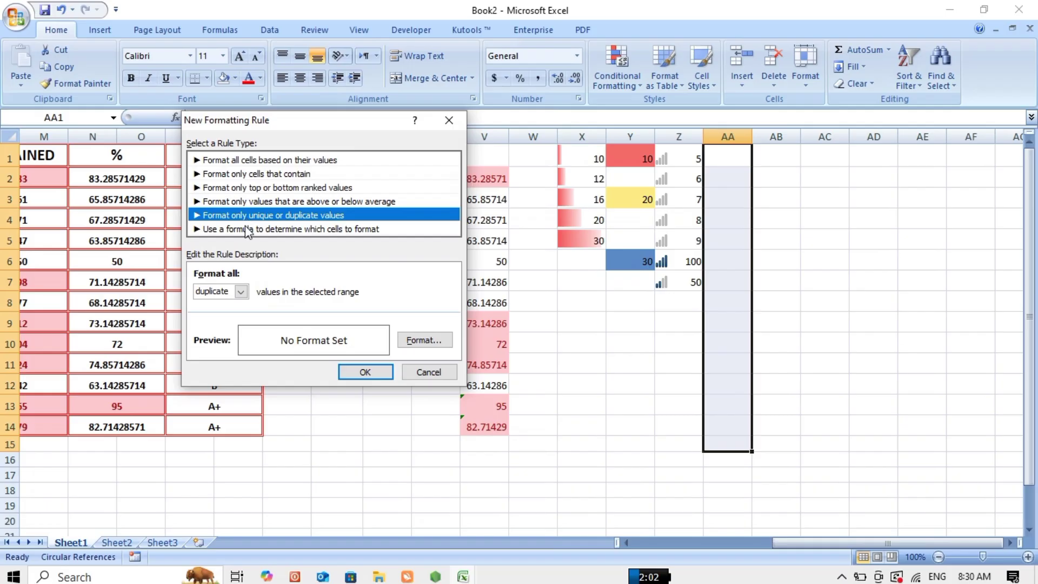
pyautogui.click(248, 230)
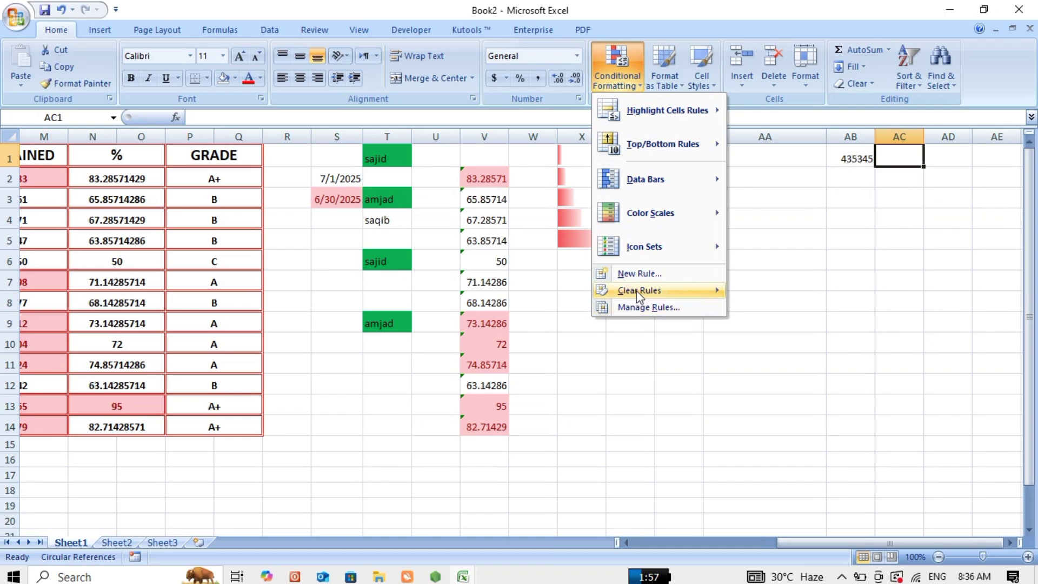
# Clear the conditional formatting rules from the entire sheet and undo the clearing.
pyautogui.moveTo(636, 290)
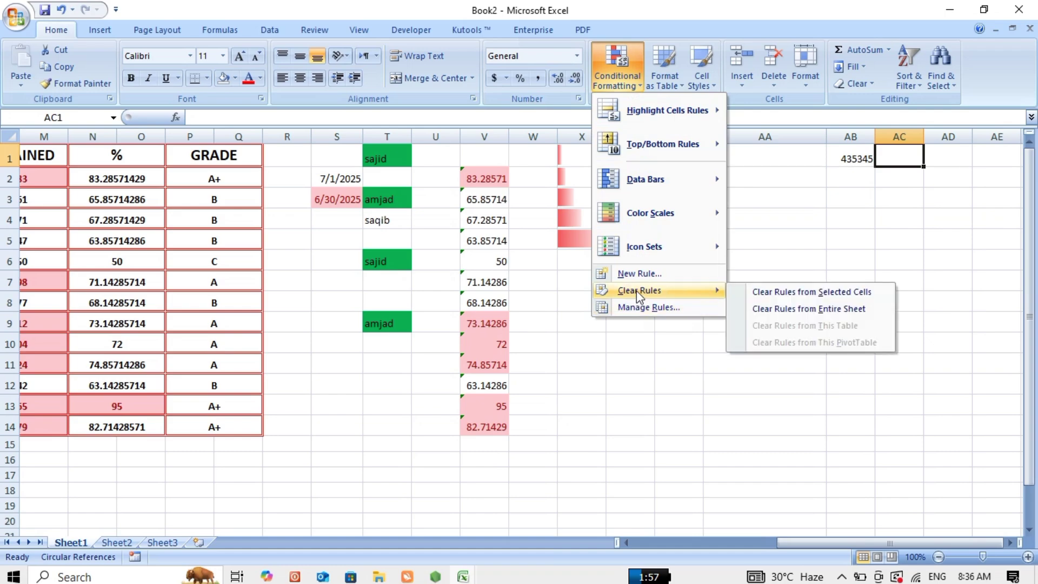
pyautogui.click(762, 309)
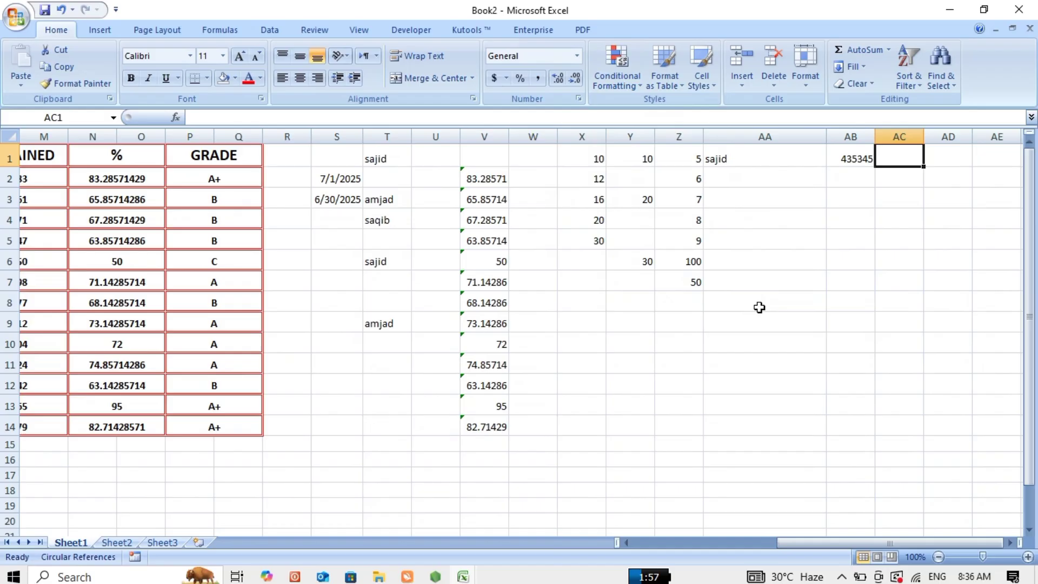
pyautogui.hotkey('ctrl', 'z')
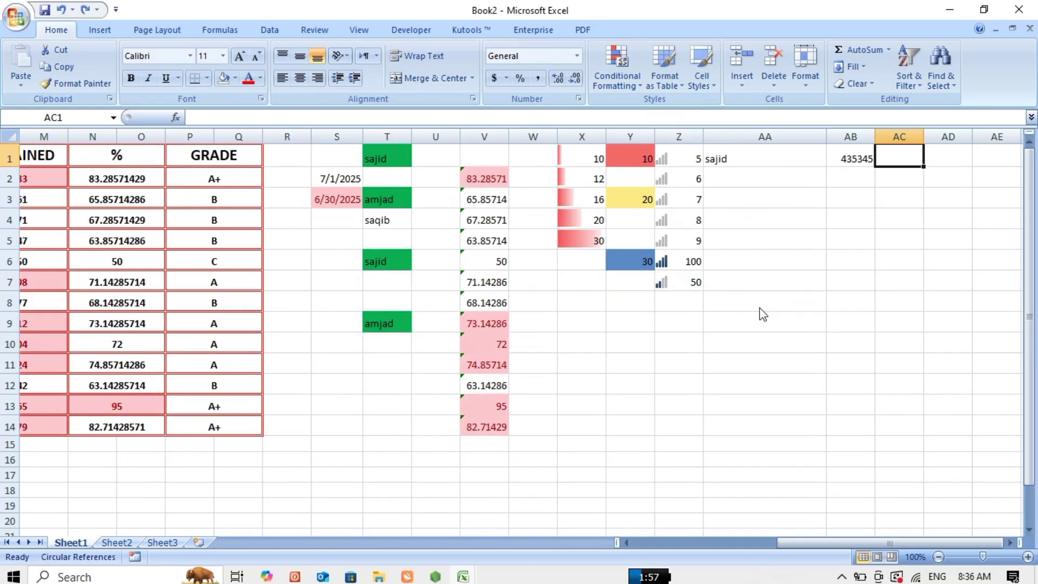
# Edit the existing color scale rule on Y1:Y14 to use a near-black minimum color and a light purple midpoint color.
pyautogui.click(644, 157)
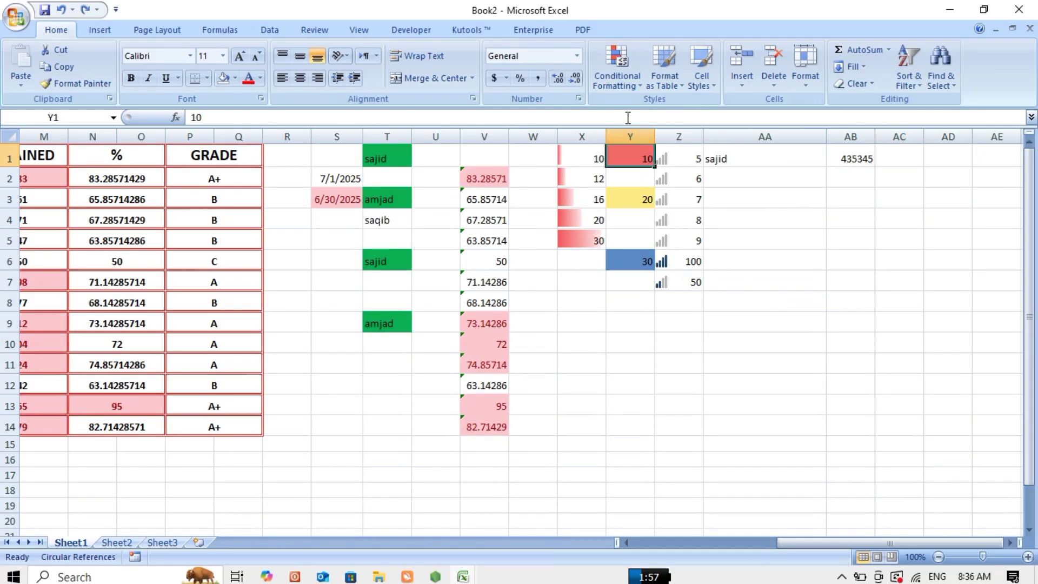
pyautogui.click(637, 88)
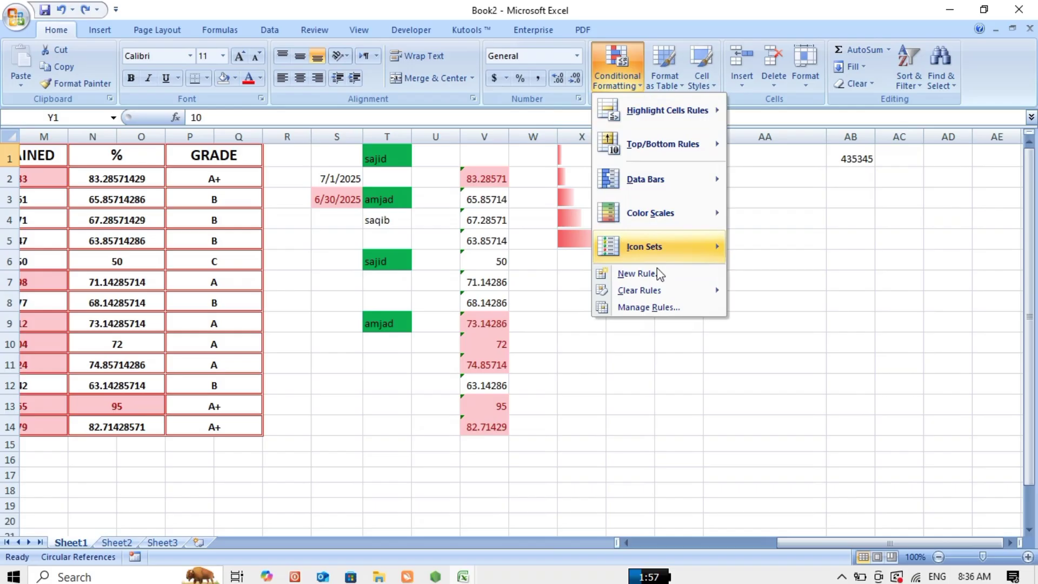
pyautogui.click(657, 307)
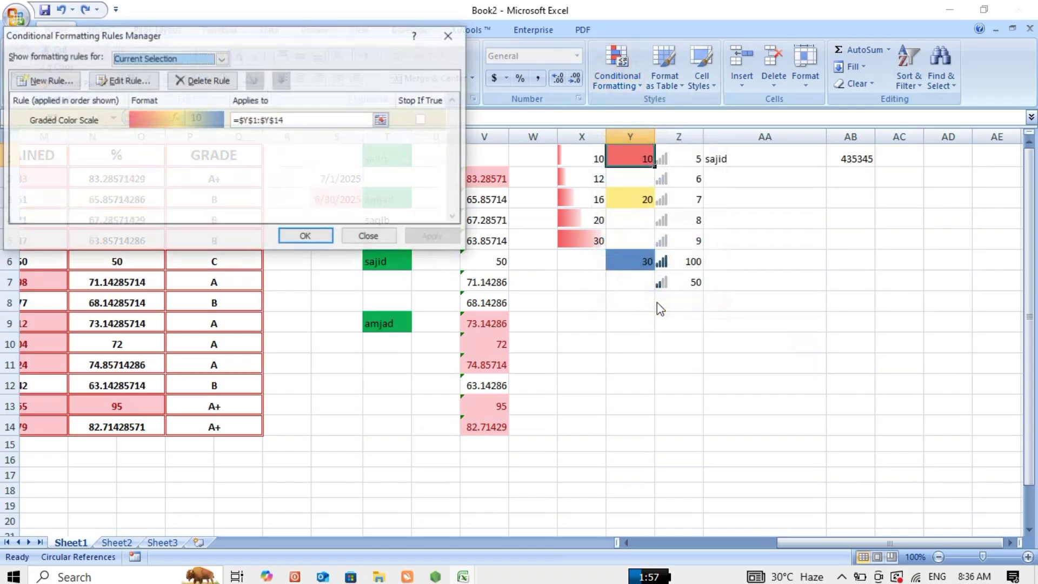
pyautogui.moveTo(289, 37); pyautogui.dragTo(329, 174)
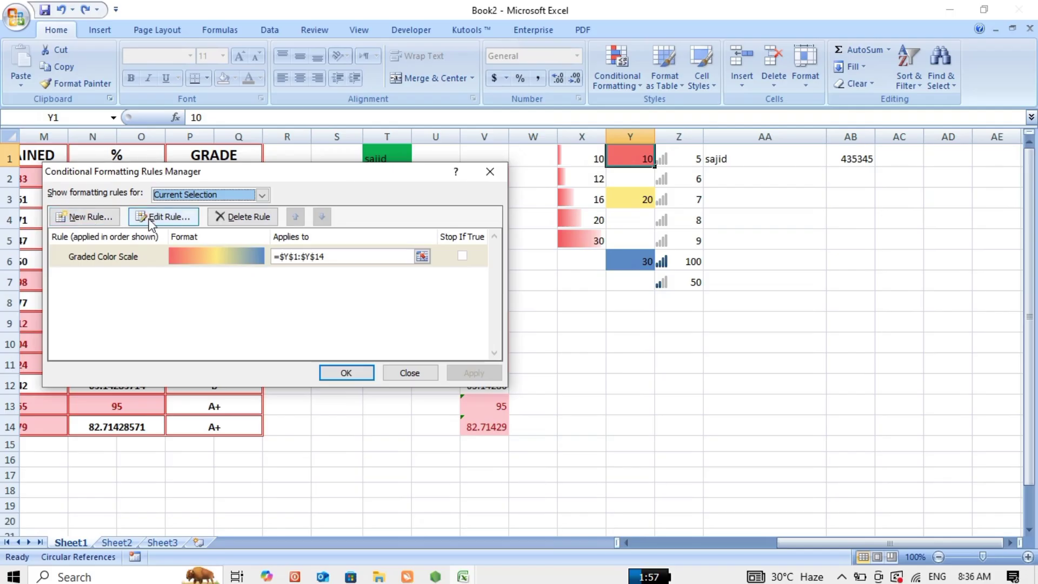
pyautogui.click(188, 219)
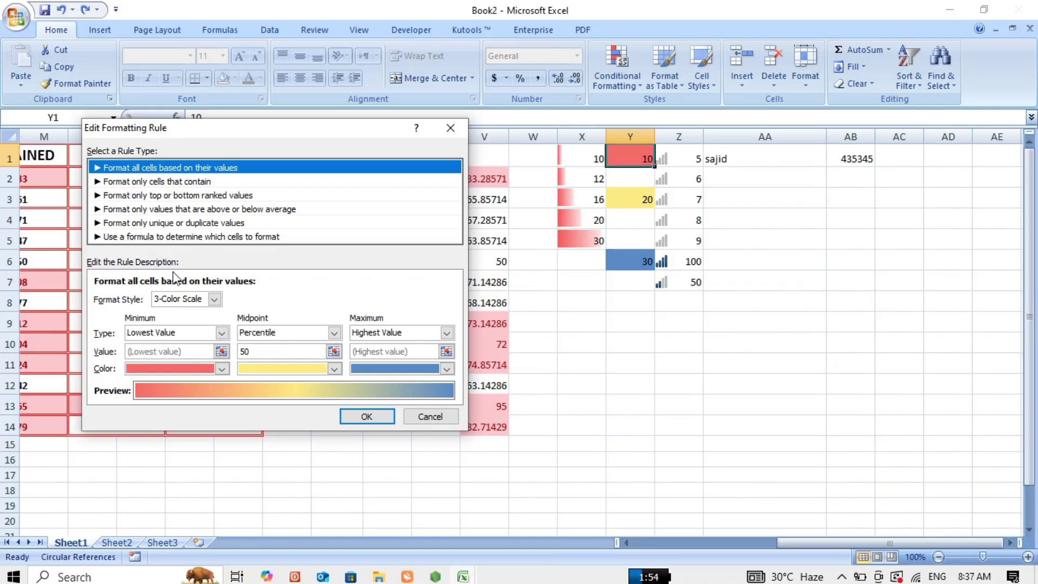
pyautogui.click(214, 300)
pyautogui.click(215, 300)
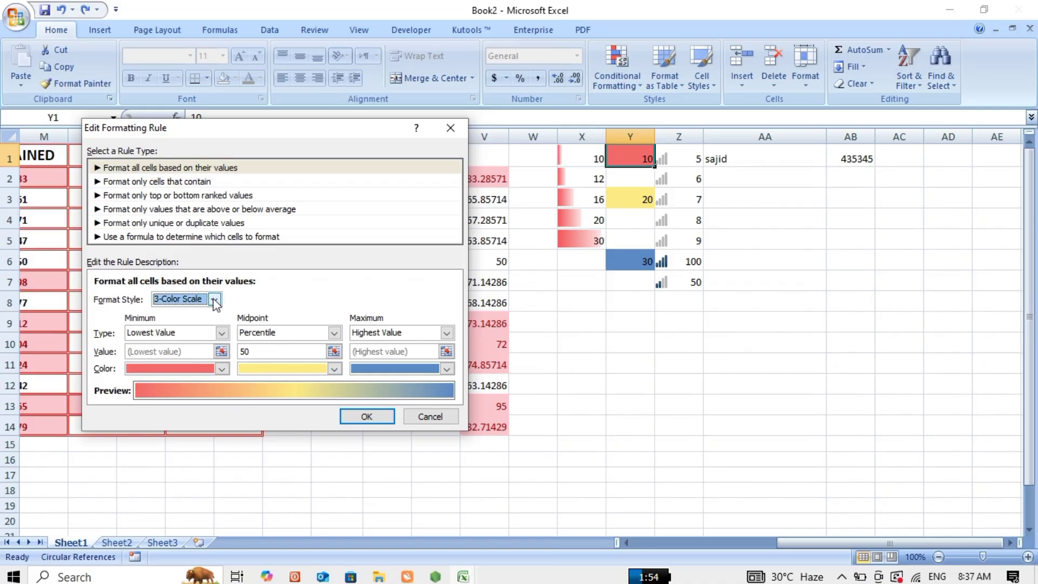
pyautogui.click(221, 372)
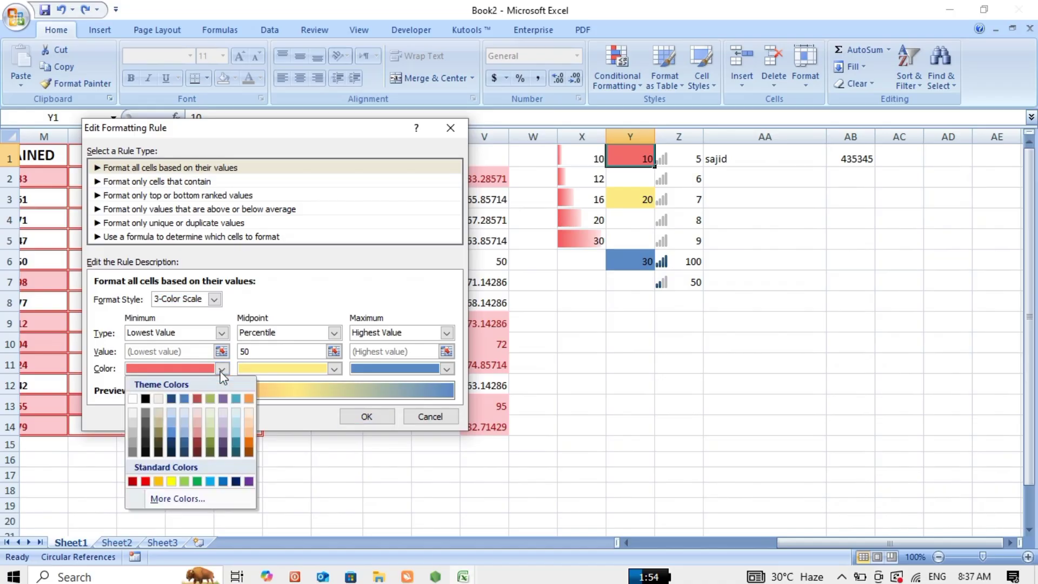
pyautogui.click(159, 452)
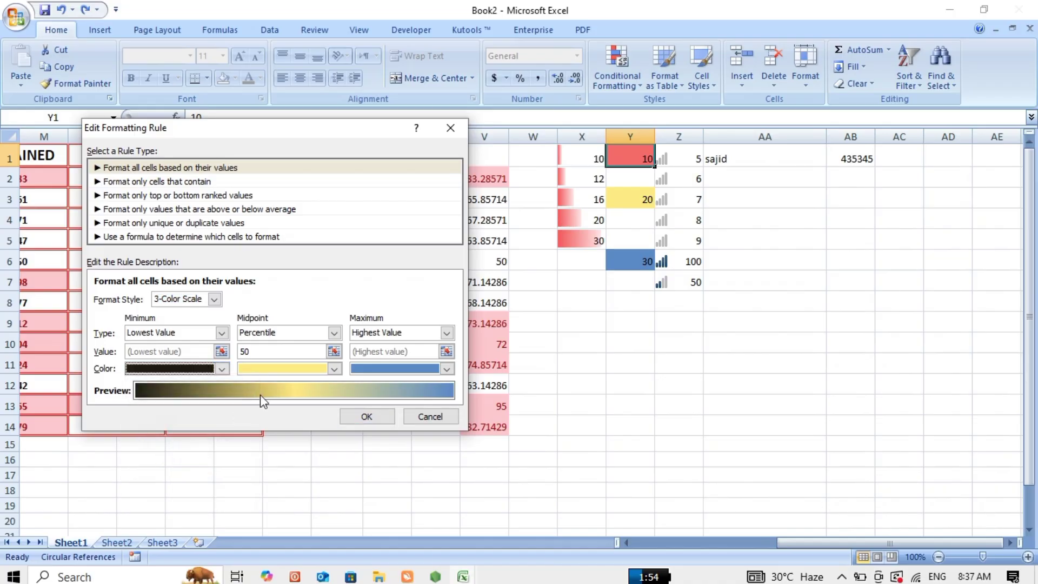
pyautogui.click(336, 369)
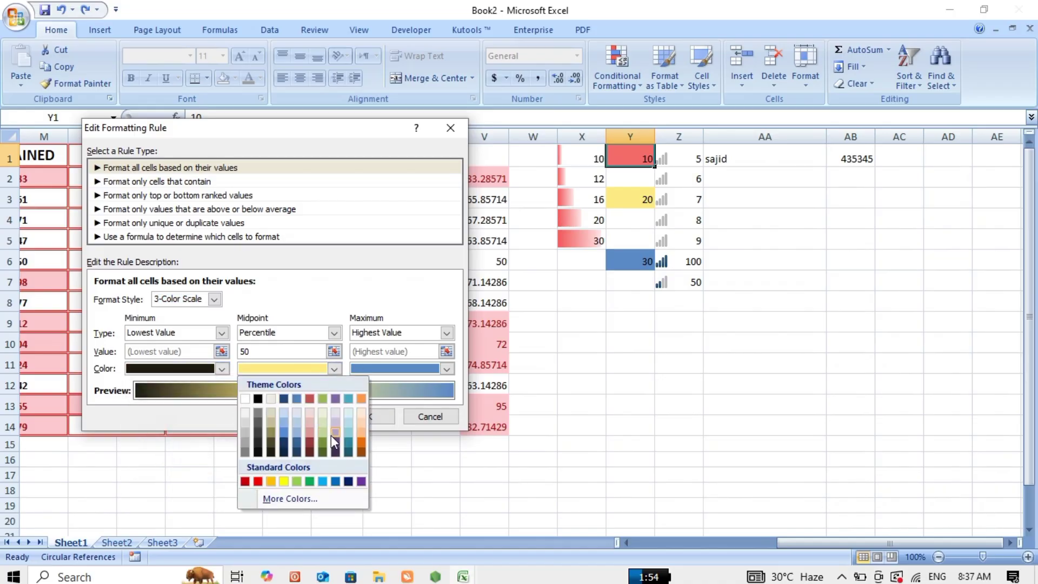
pyautogui.click(331, 436)
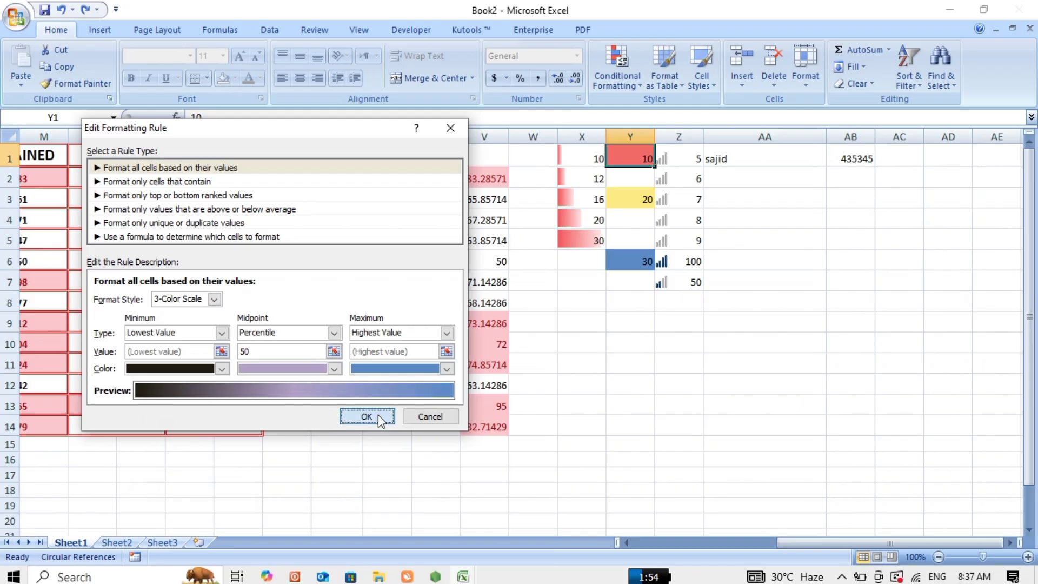
pyautogui.click(377, 414)
pyautogui.click(344, 369)
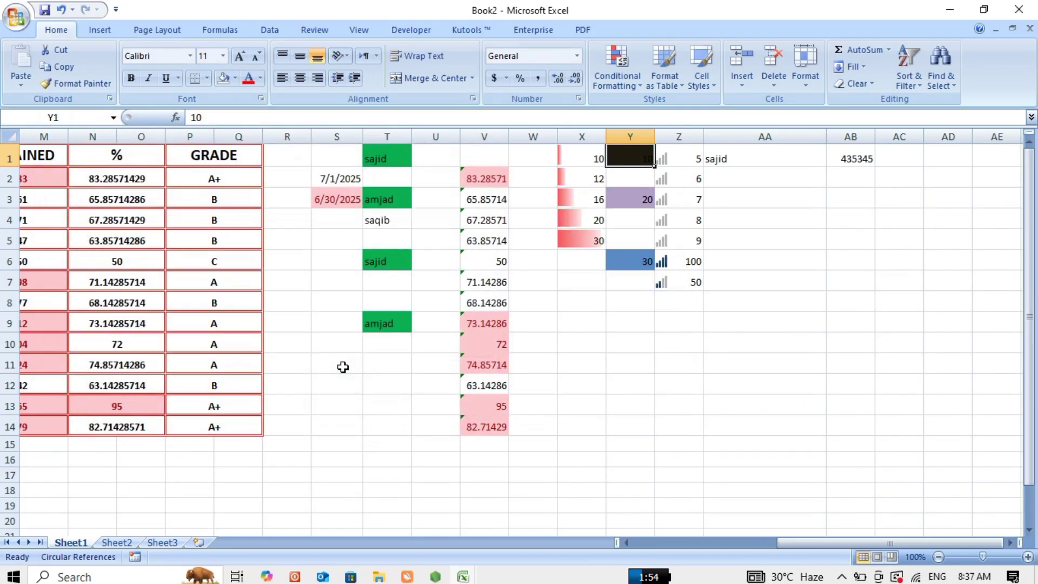
pyautogui.click(629, 371)
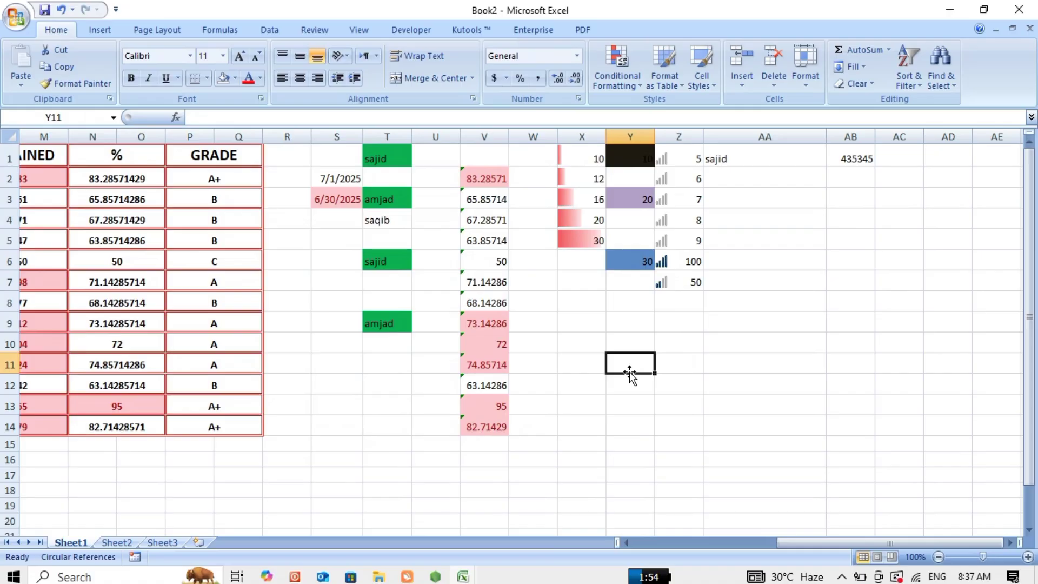
pyautogui.click(756, 434)
pyautogui.click(836, 577)
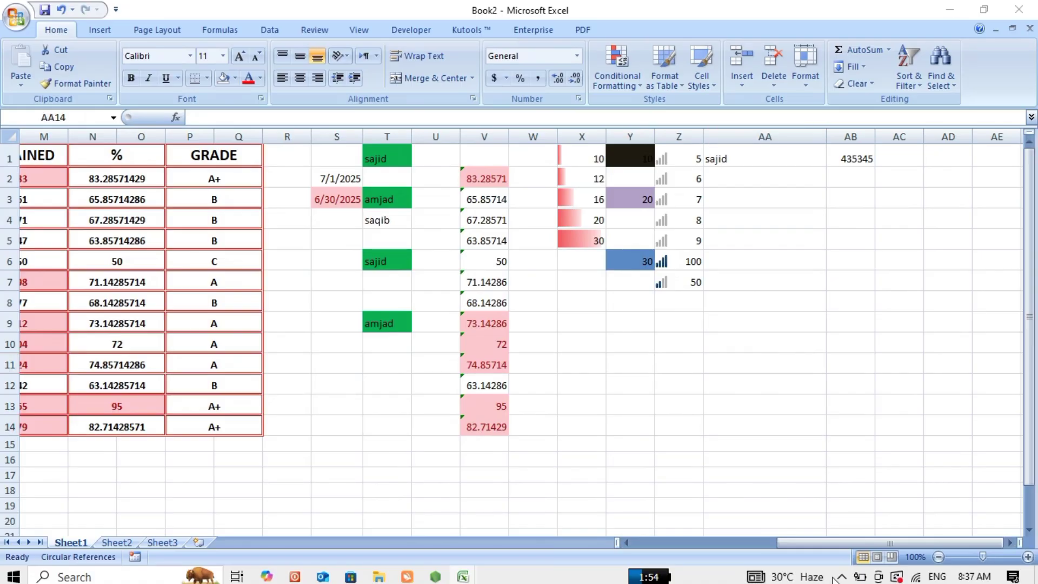